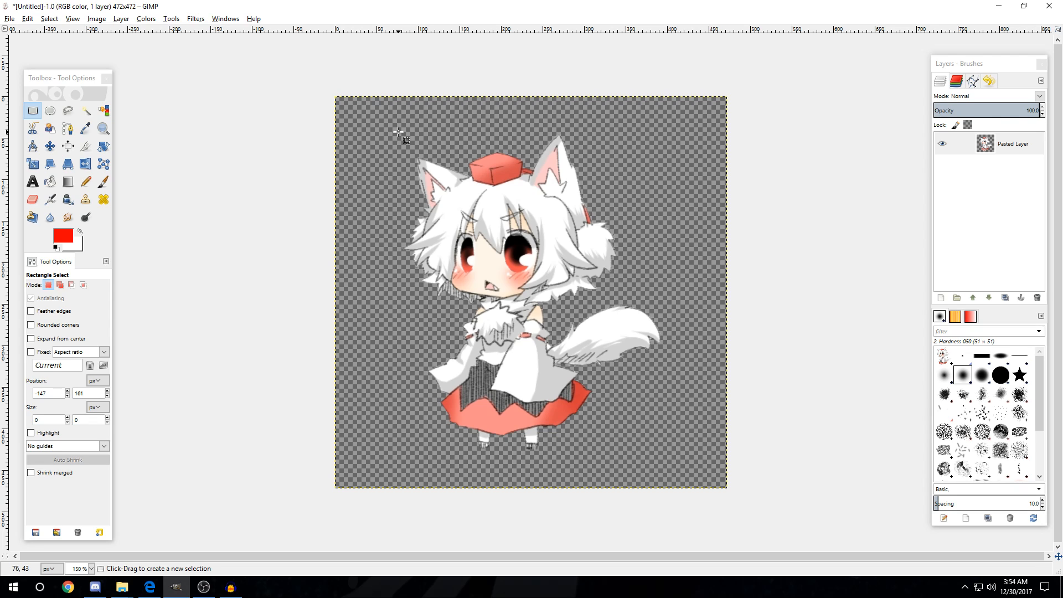
- Switch to Microsoft Edge and open the account registration page on the VRChat website
click(149, 587)
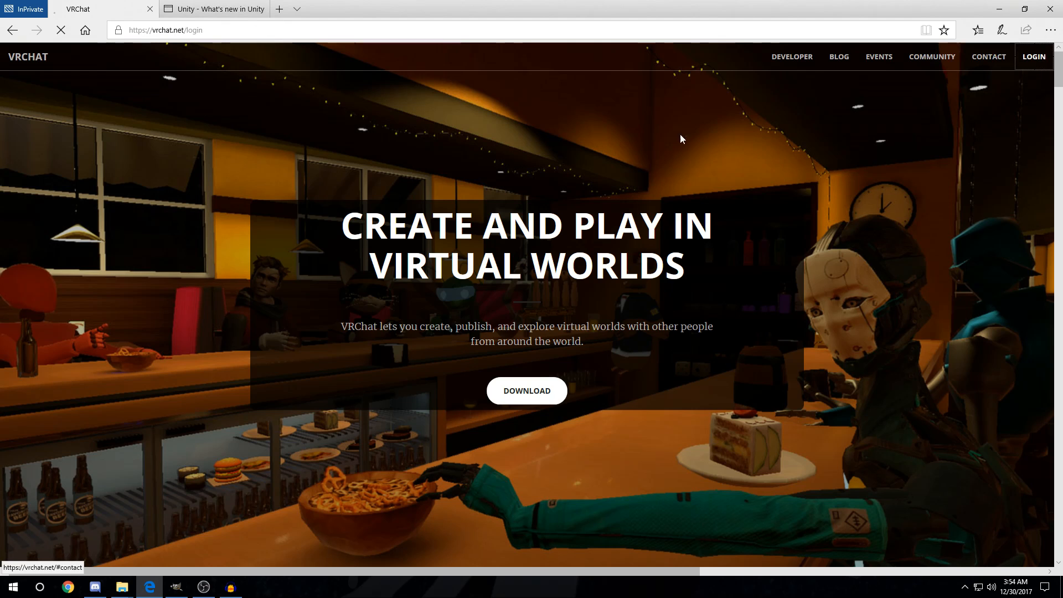
click(1034, 56)
click(322, 333)
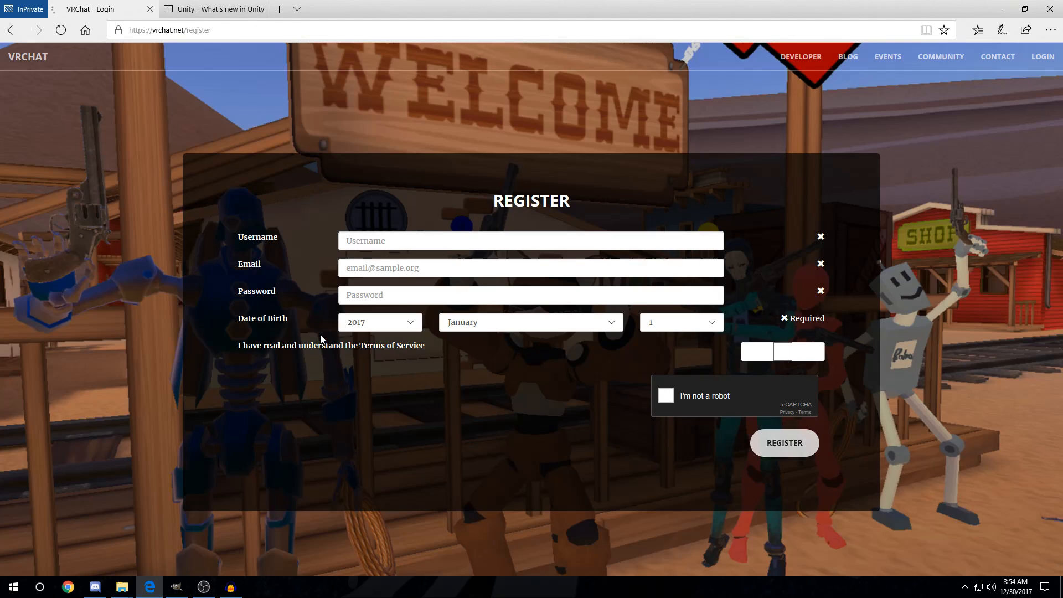
- Request the VRChat SDK download from the Developer FAQ and dismiss the download prompt without saving
click(787, 63)
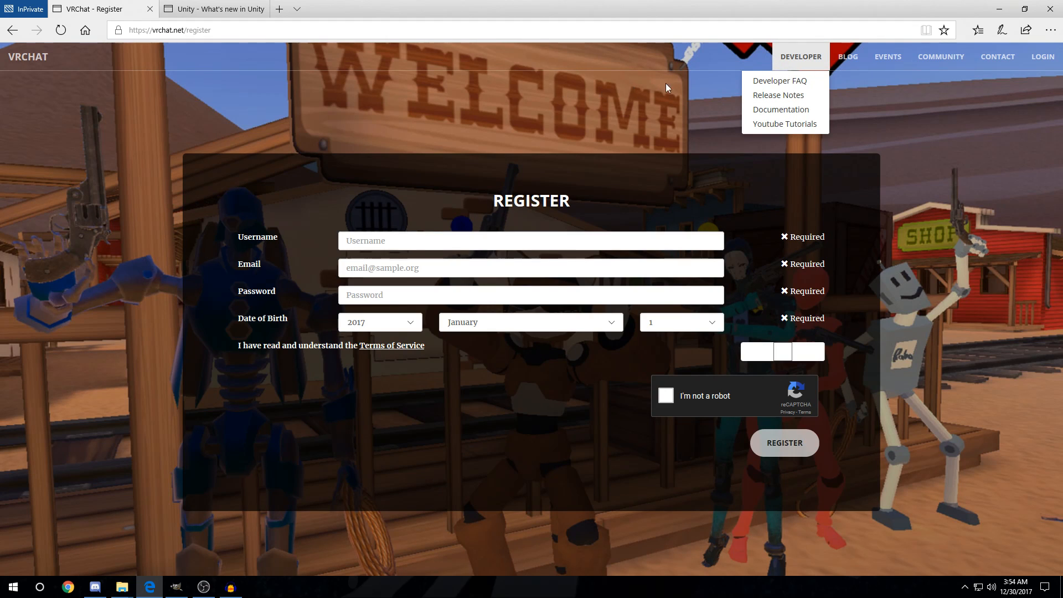
click(800, 83)
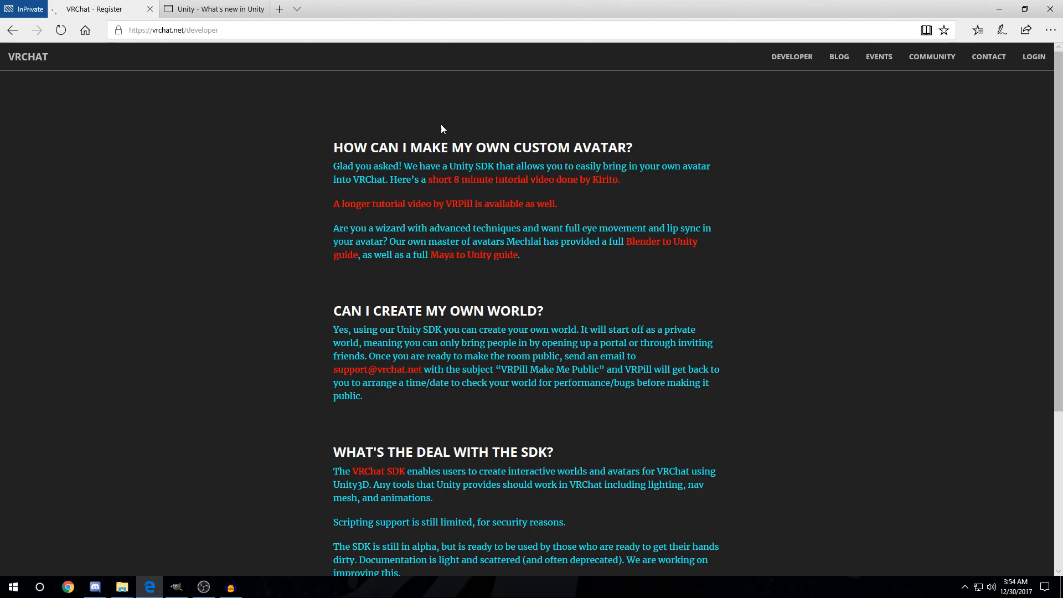
scroll(268, 261, down, 3)
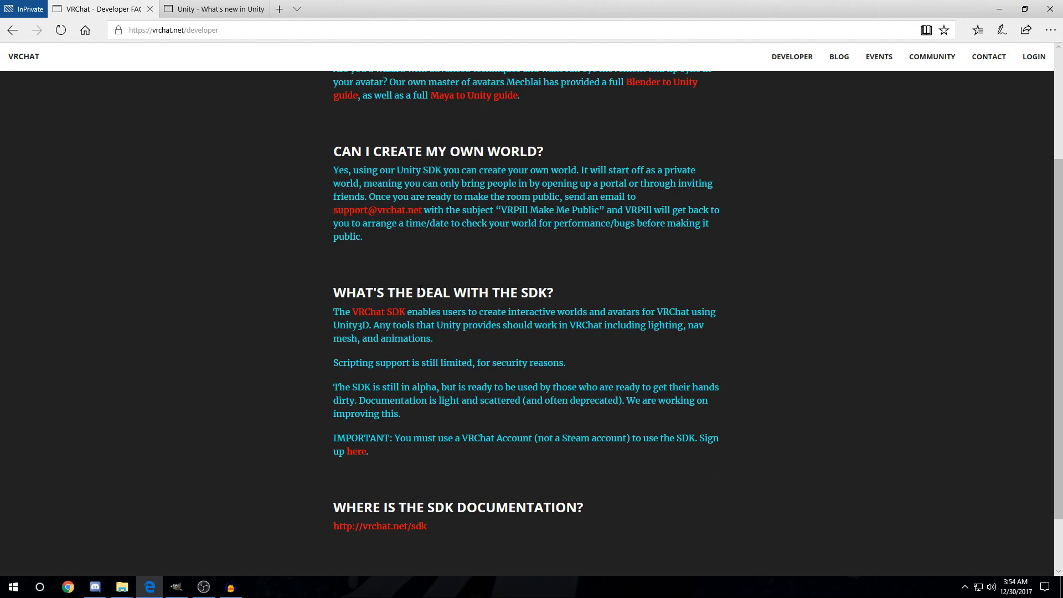
click(380, 314)
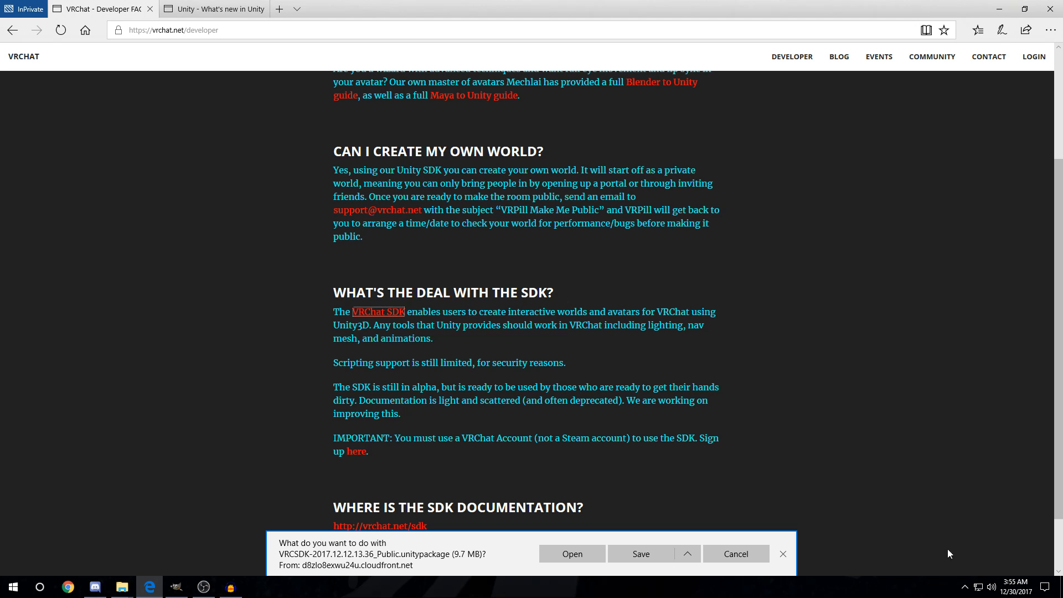
click(784, 557)
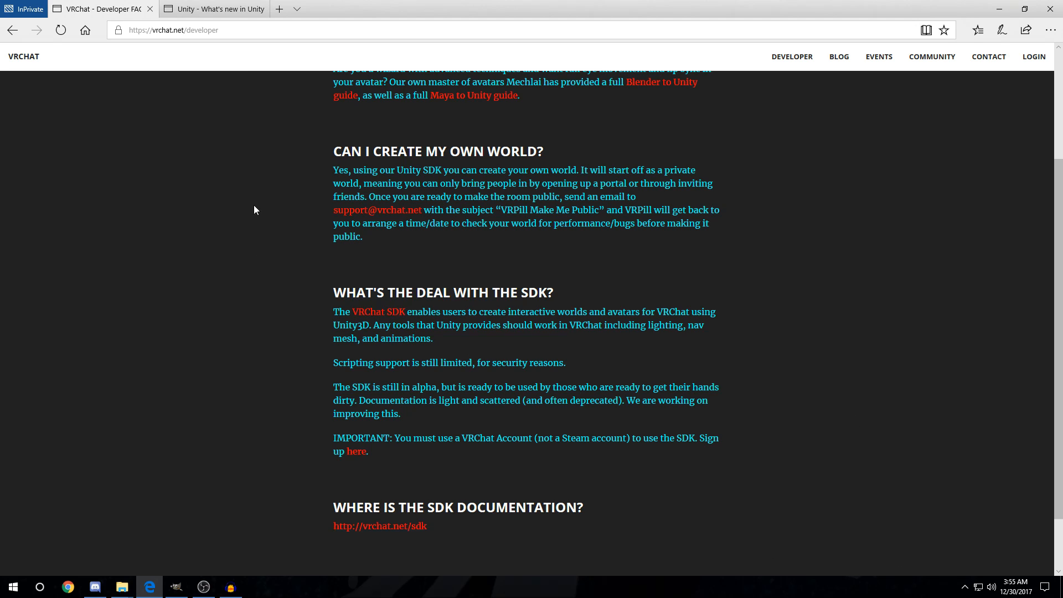
- Request the Windows Unity Editor Download Assistant from the Patch 5.6.3p1 page and cancel the download
click(226, 6)
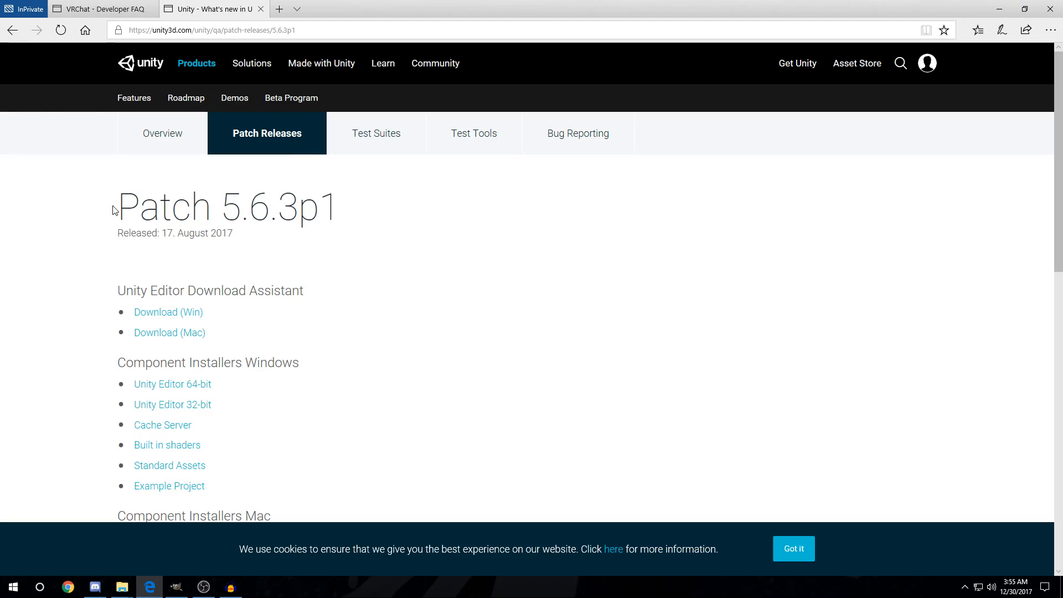
drag(126, 211, 314, 218)
click(348, 223)
click(315, 220)
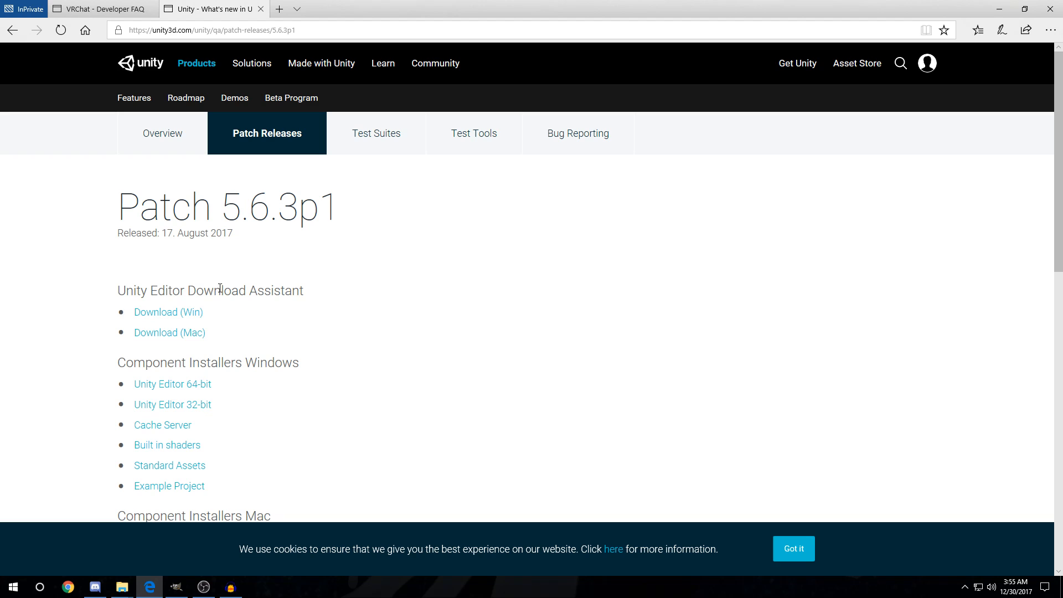
click(183, 312)
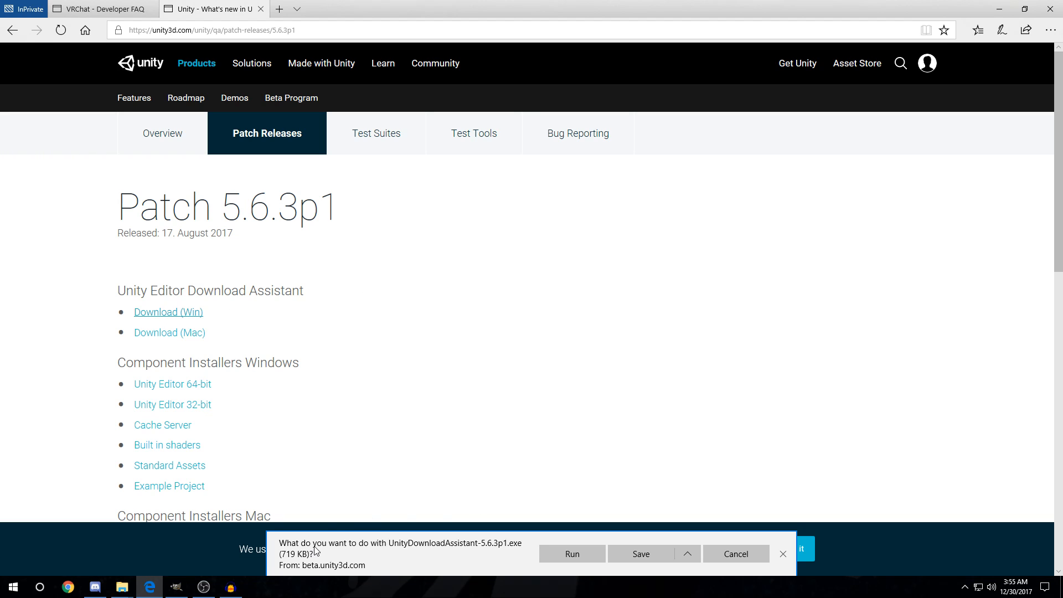
click(736, 554)
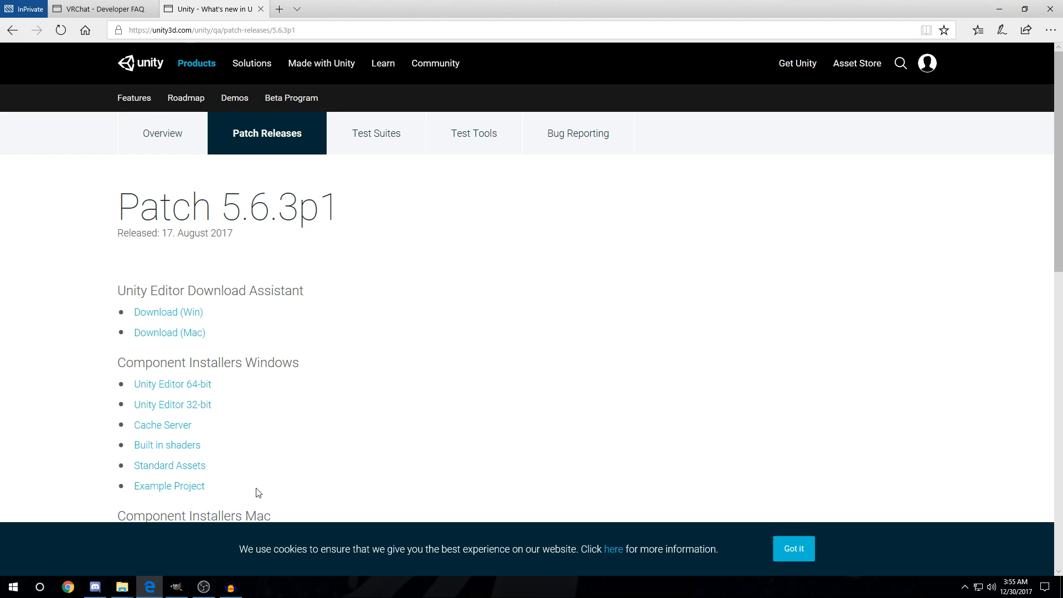
- Switch to GIMP and autocrop the chibi image to remove the empty transparent border
click(176, 587)
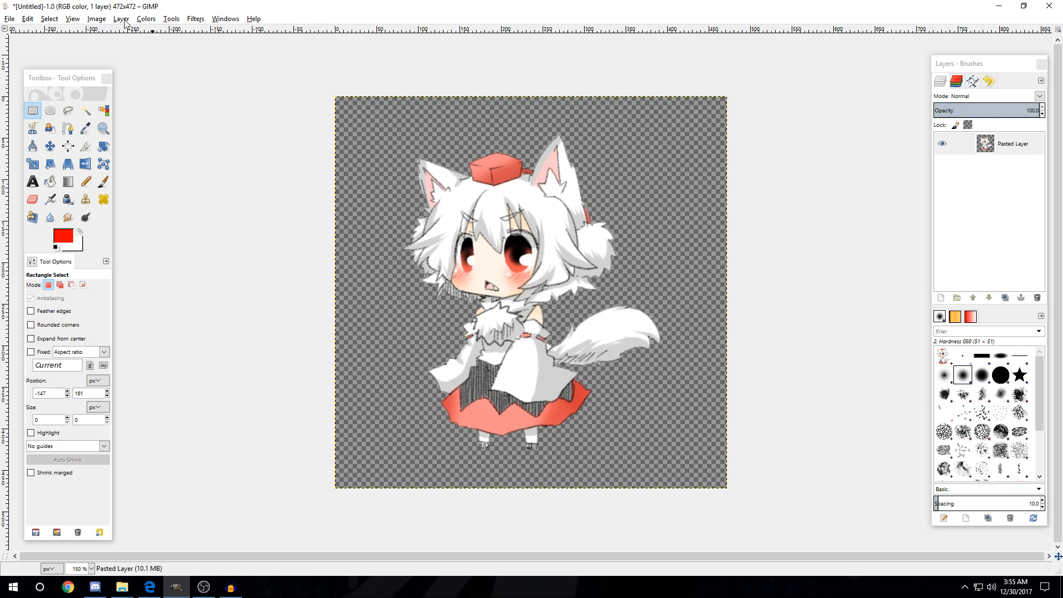
click(101, 21)
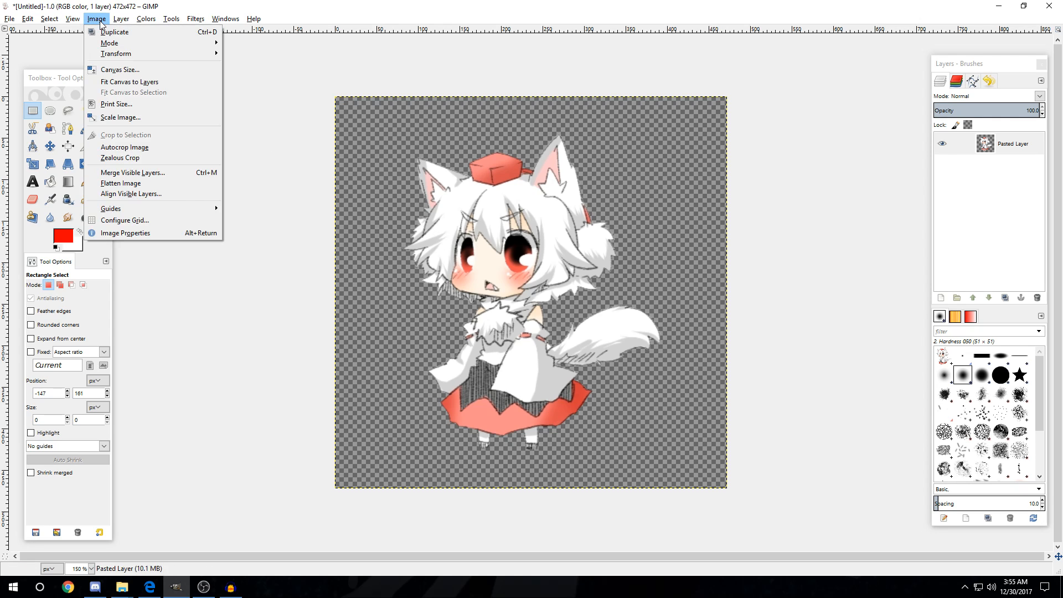
click(124, 150)
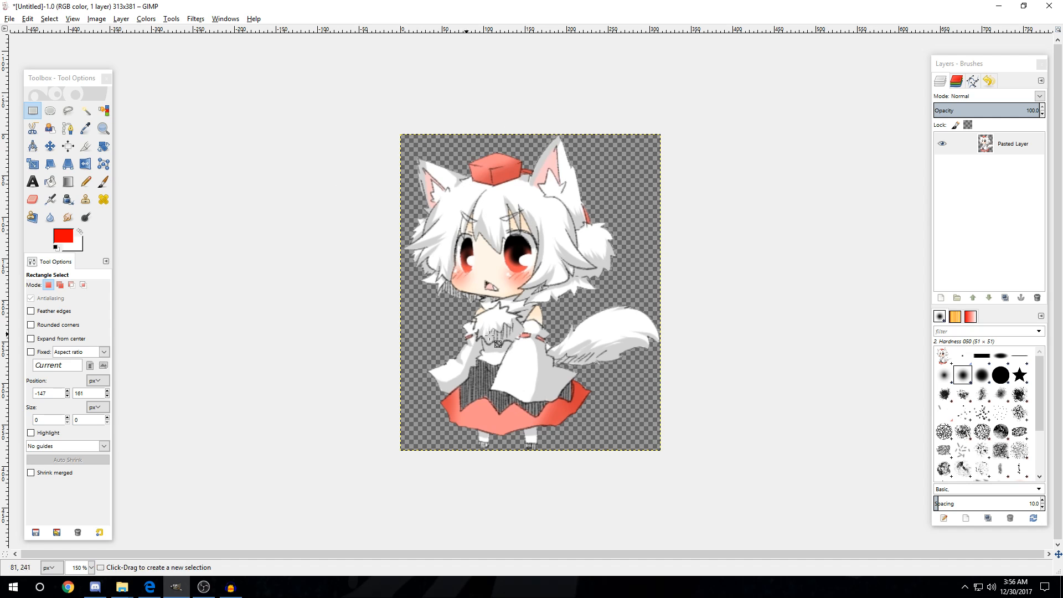
- Examine how closely the cropped canvas fits the chibi's head, hair, tail and feet
ctrl+scroll(541, 183, up, 5)
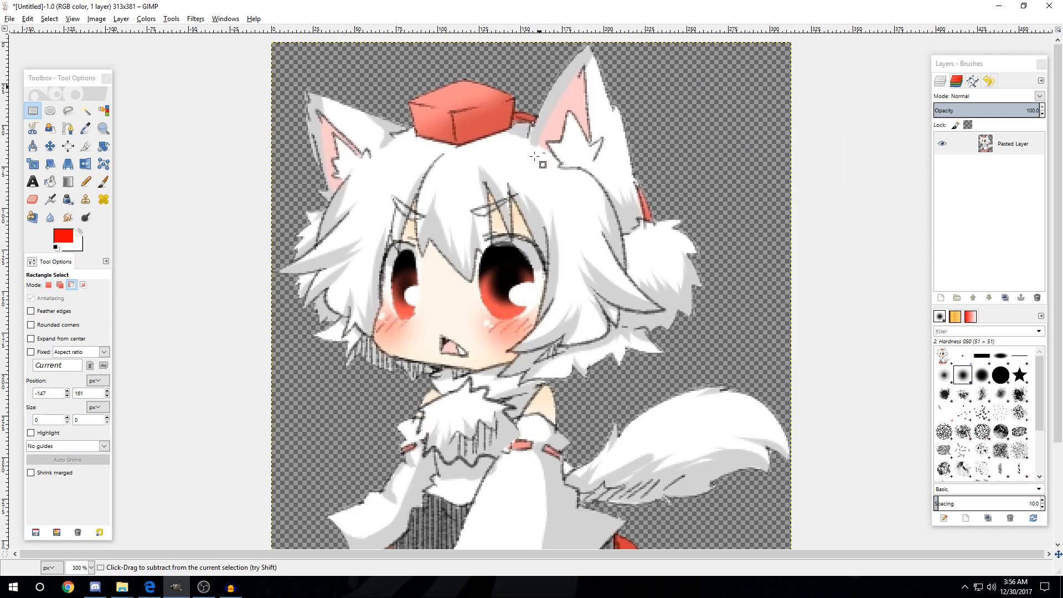
ctrl+scroll(581, 229, down, 4)
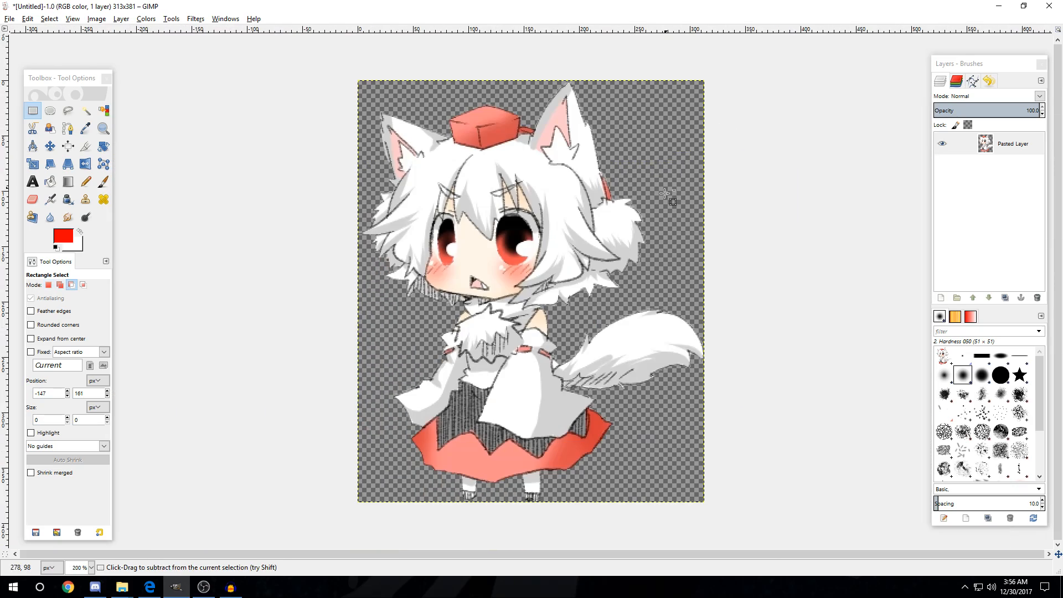
ctrl+scroll(698, 369, up, 4)
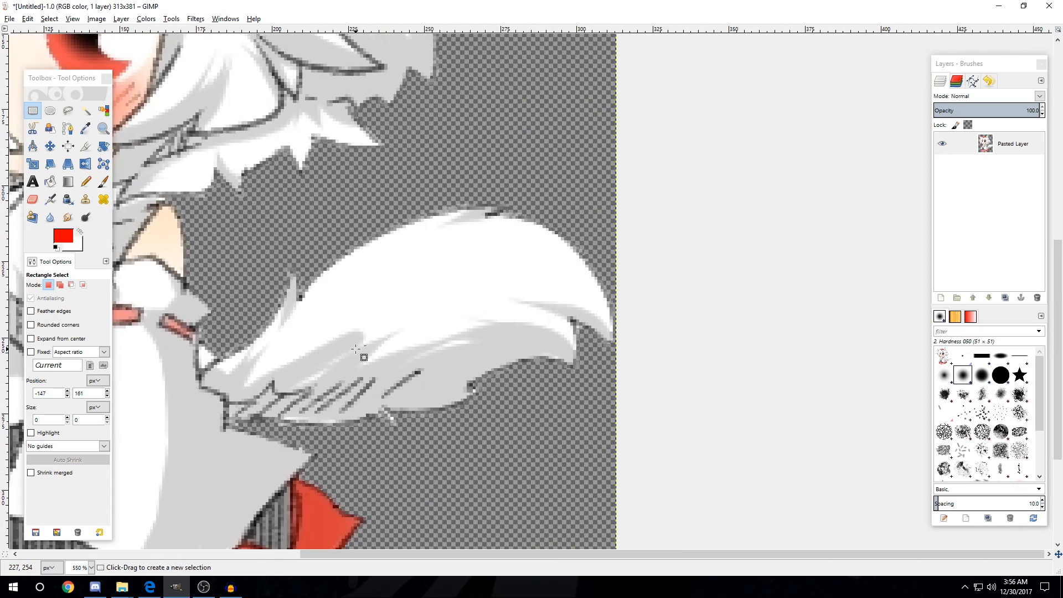
ctrl+scroll(346, 349, down, 4)
ctrl+scroll(335, 240, up, 4)
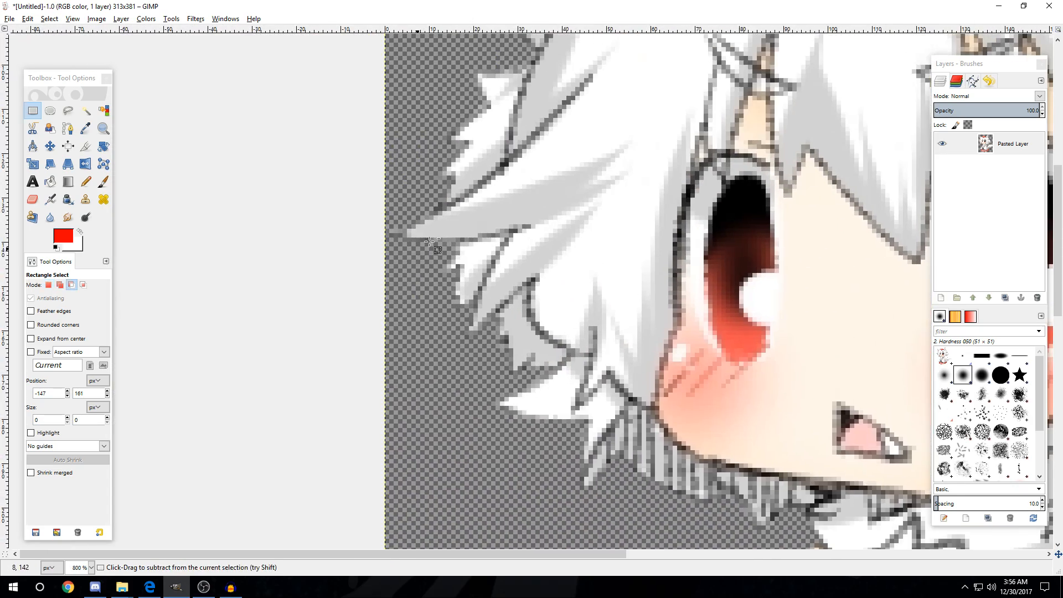
ctrl+scroll(361, 248, up, 3)
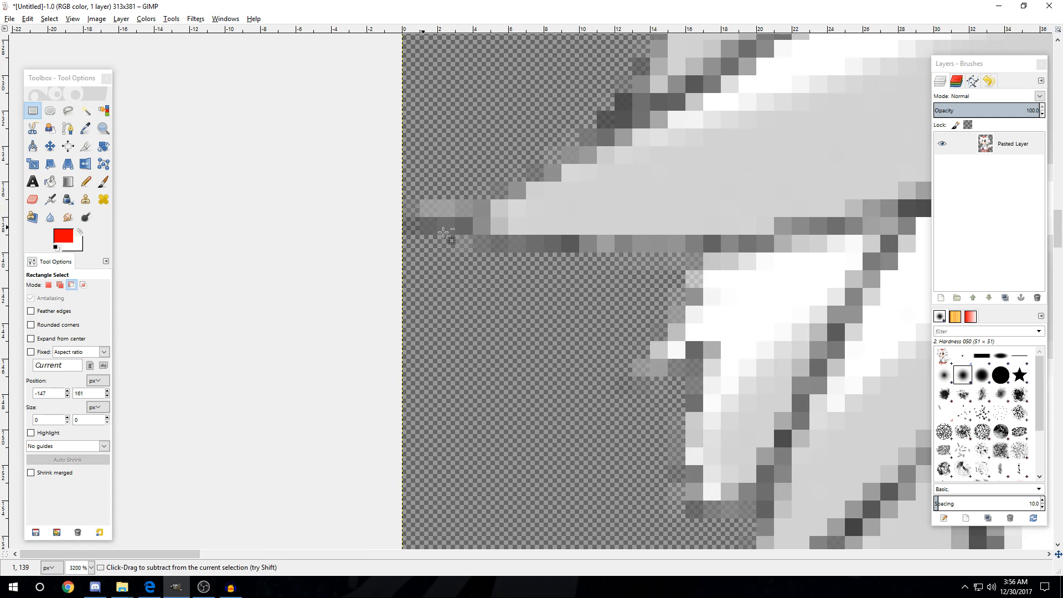
ctrl+scroll(442, 206, down, 7)
ctrl+scroll(515, 416, up, 4)
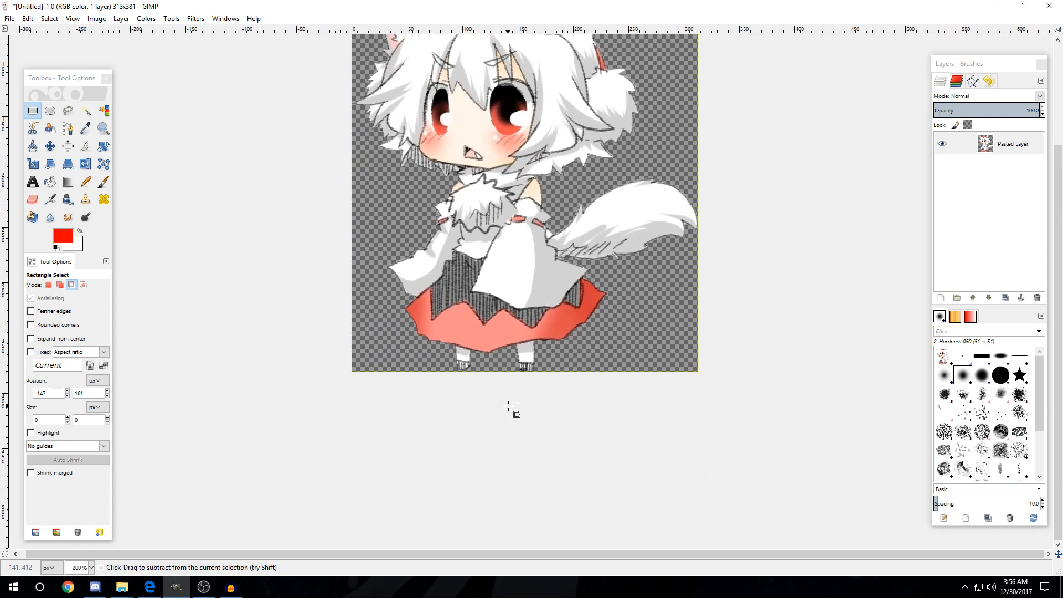
ctrl+scroll(420, 127, down, 4)
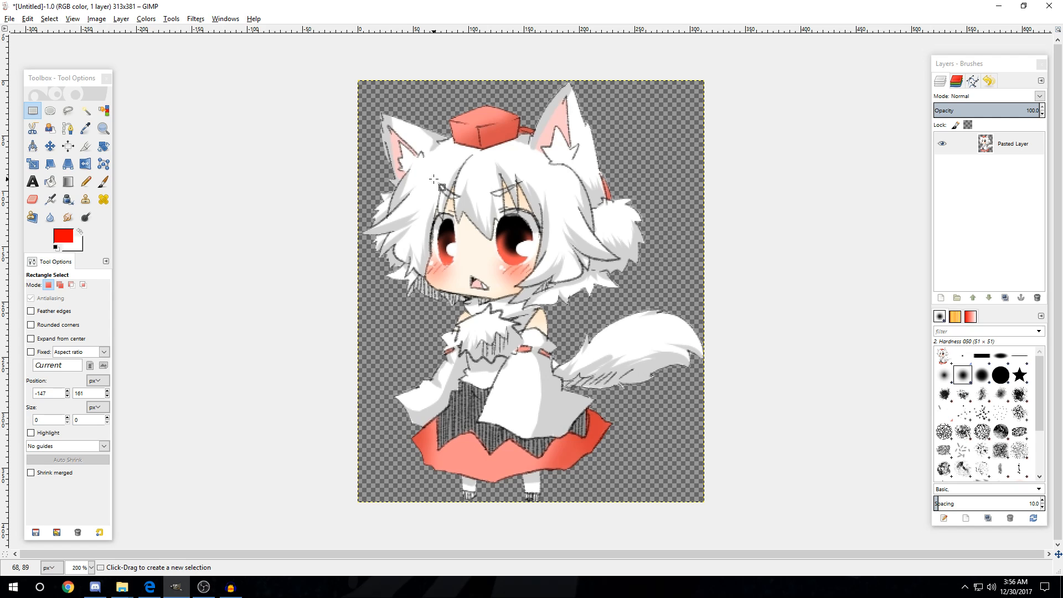
- Export the cropped image over the existing Awoo Chibi.png file
click(11, 20)
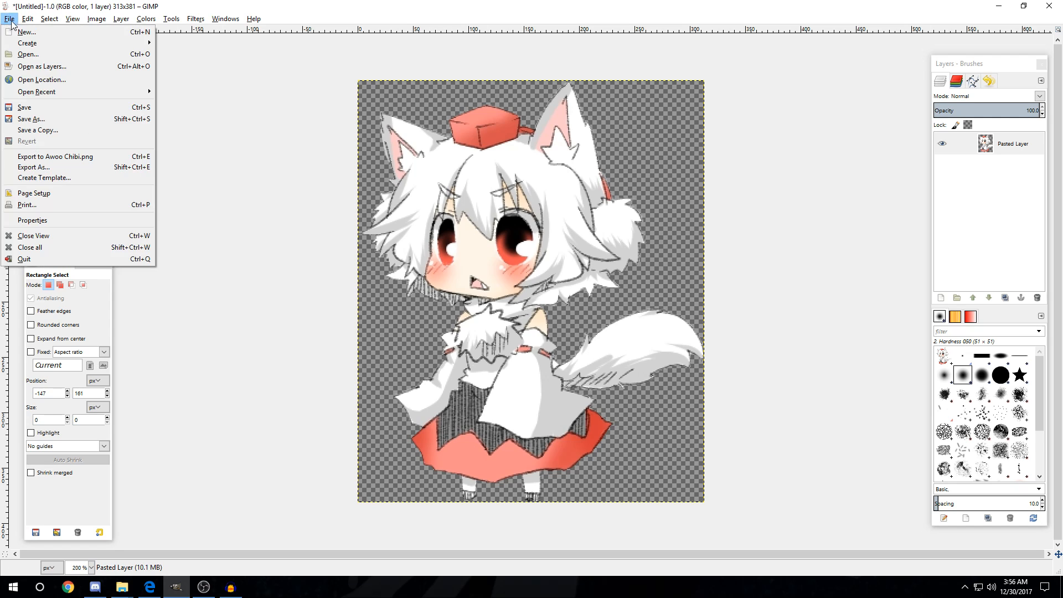
click(54, 157)
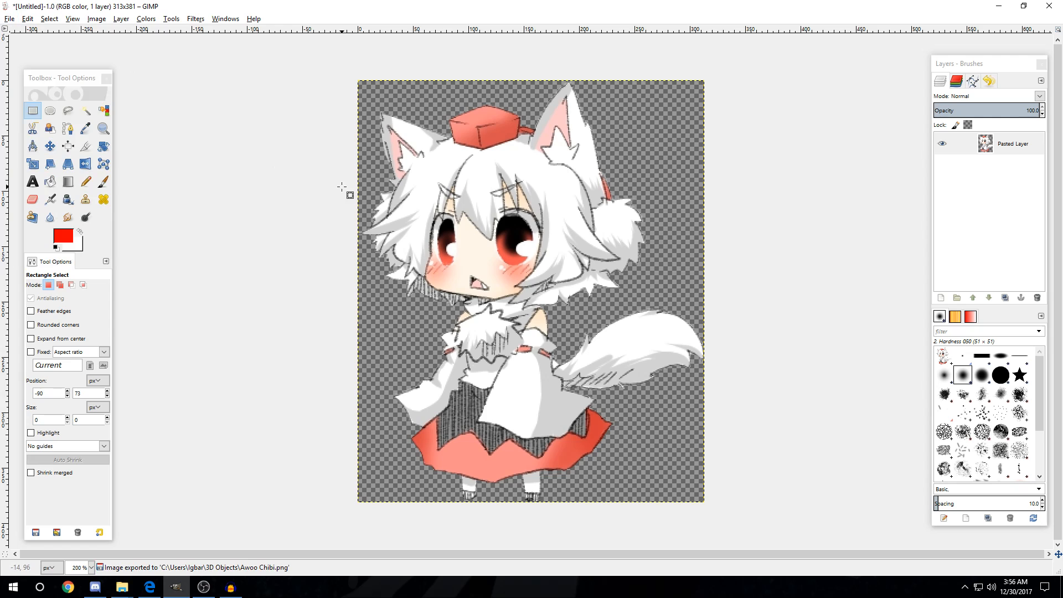
- Search Windows for Unity and launch the desktop app
click(50, 587)
text(unity)
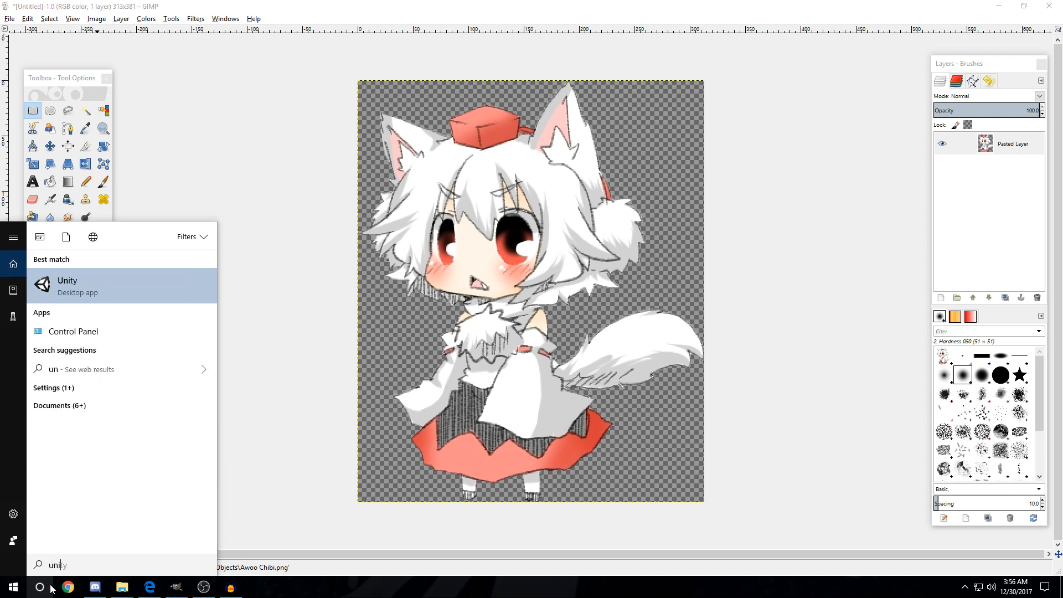
click(58, 287)
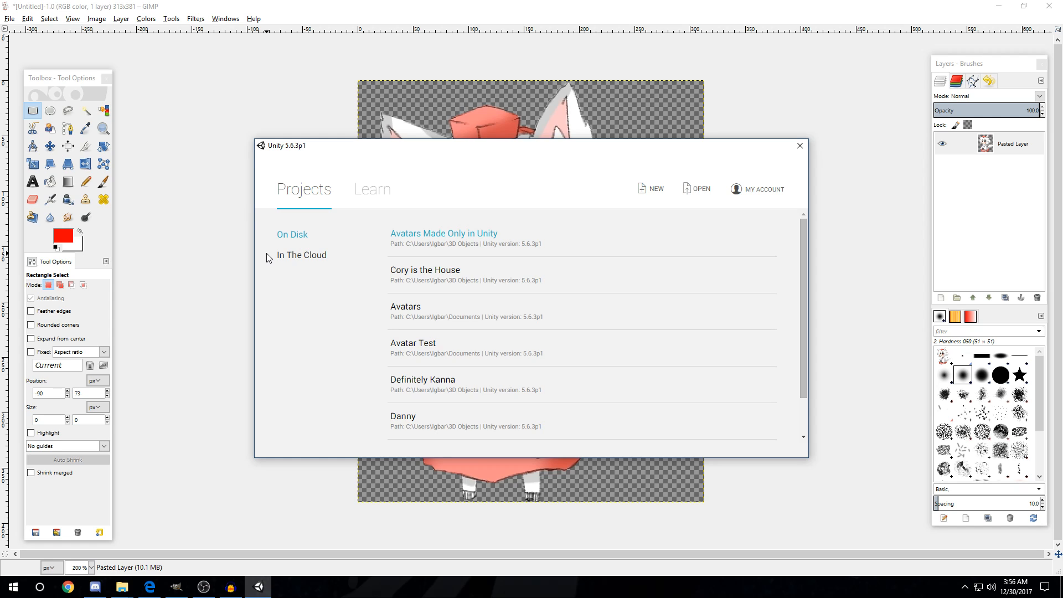
- Create a new 3D Unity project named Awoo Chibi in the 3D Objects folder
click(657, 191)
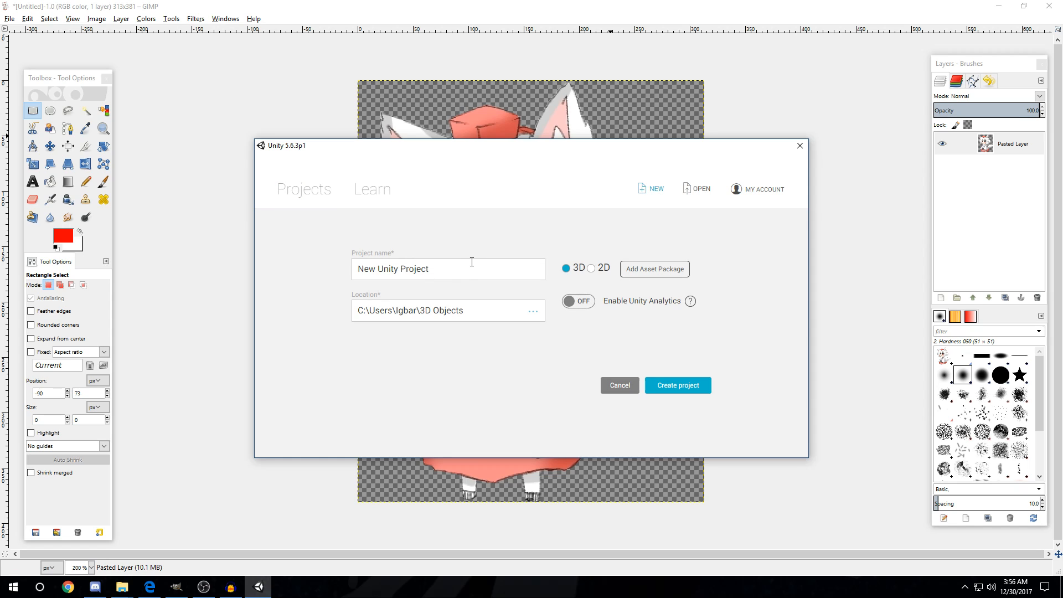
click(472, 262)
text(Awoo Chibi)
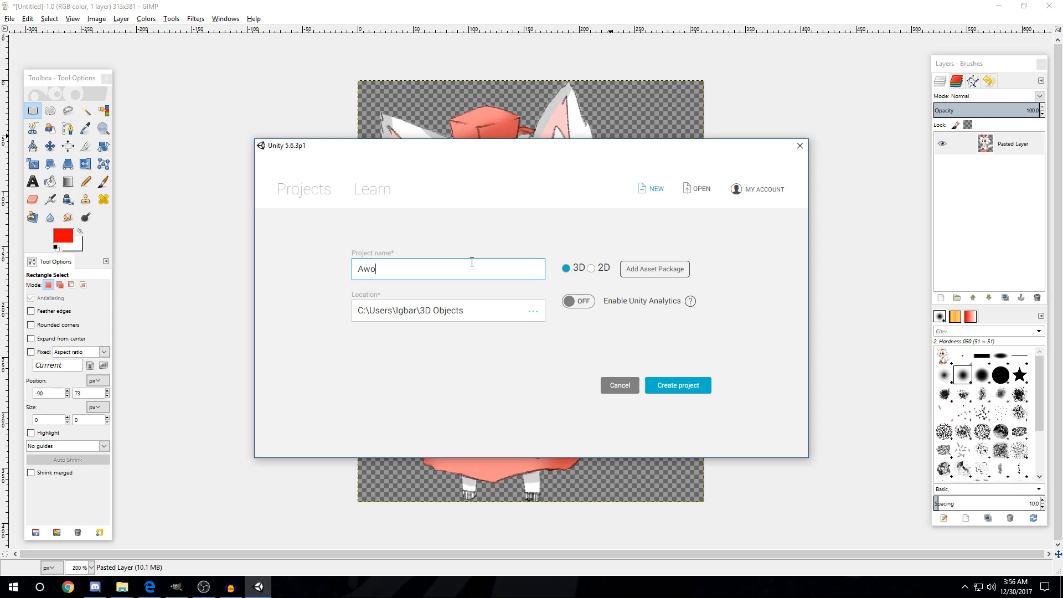
click(440, 351)
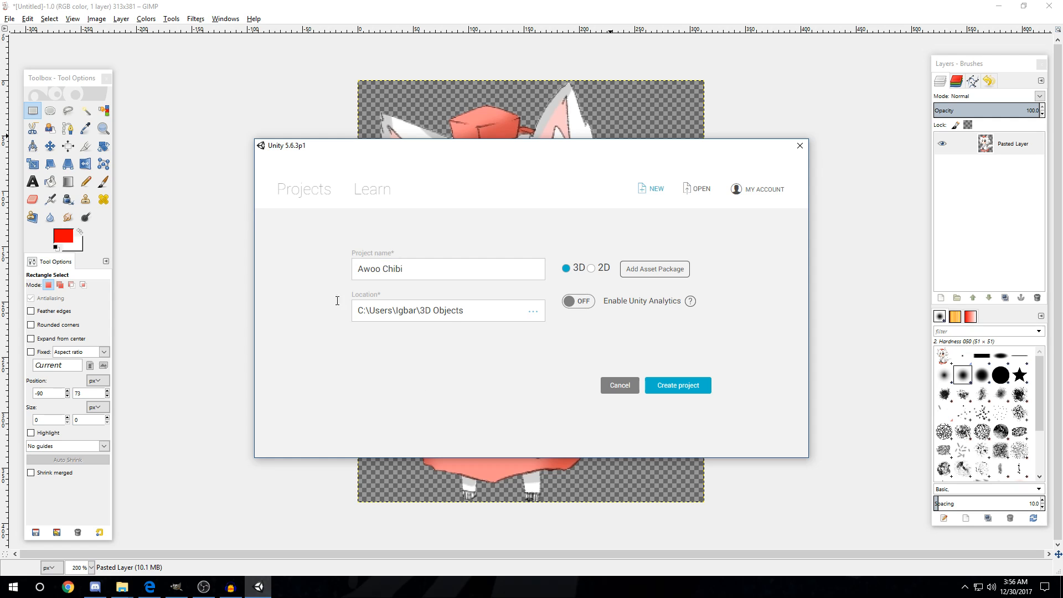
click(677, 385)
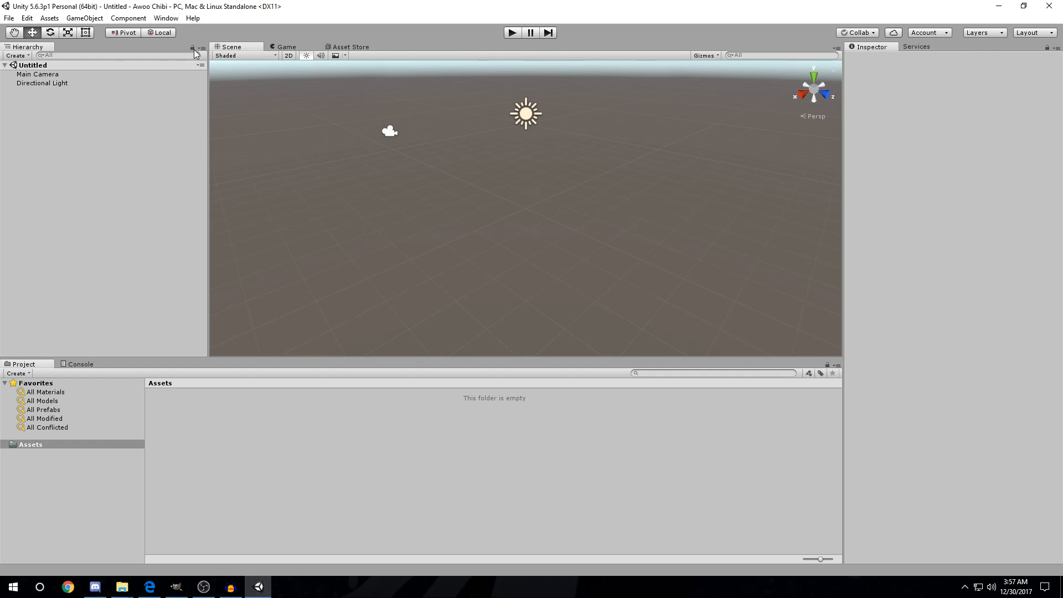
- Import all contents of VRCSDK-2017.08.29.13.08-Unity563p1.unitypackage from the 3D Objects folder into the project
click(50, 19)
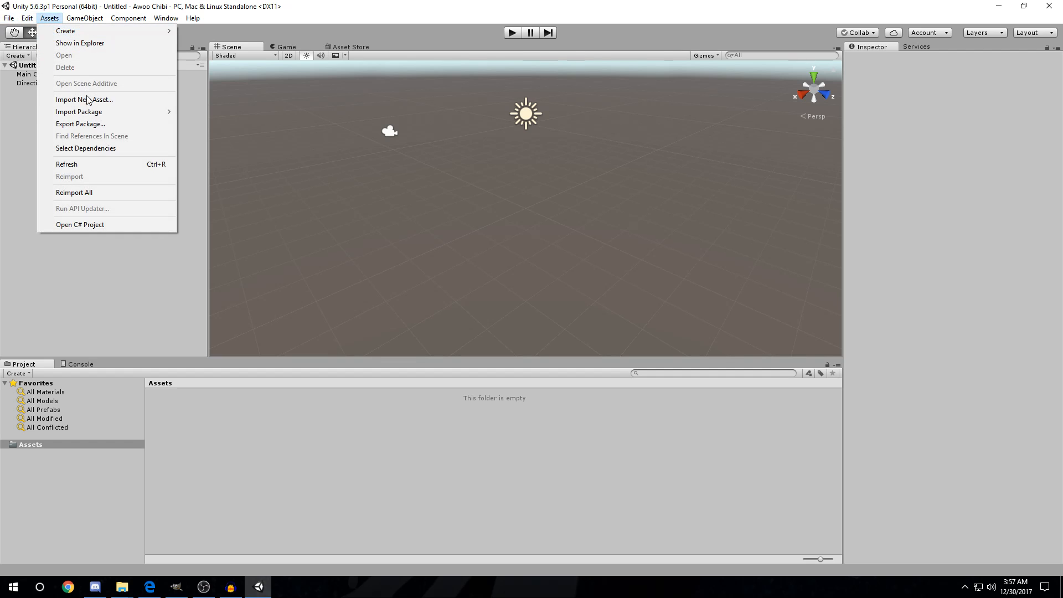
mouse_move(89, 113)
click(216, 112)
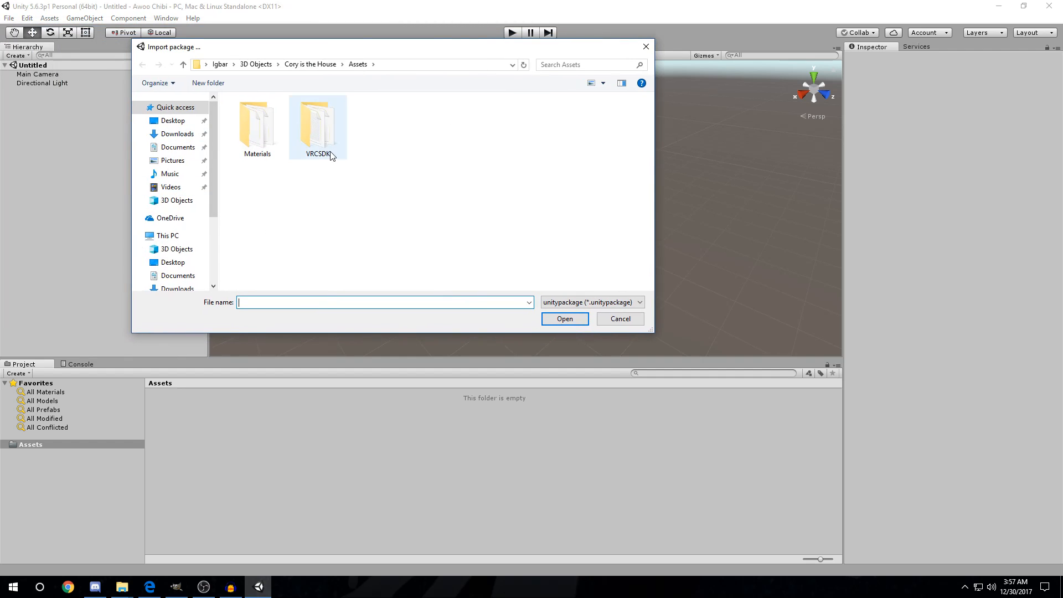
click(259, 65)
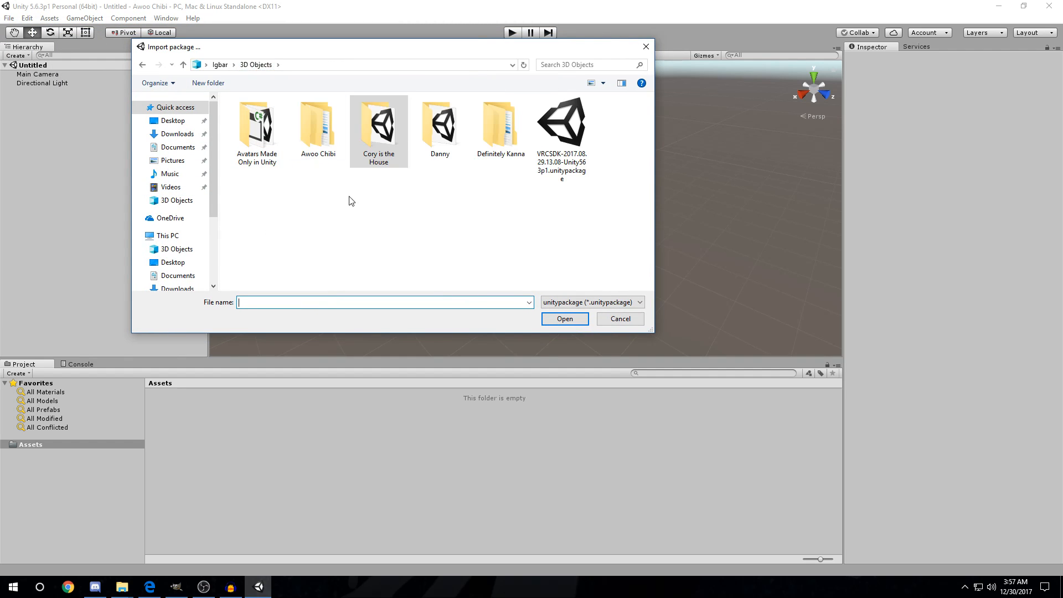
click(554, 149)
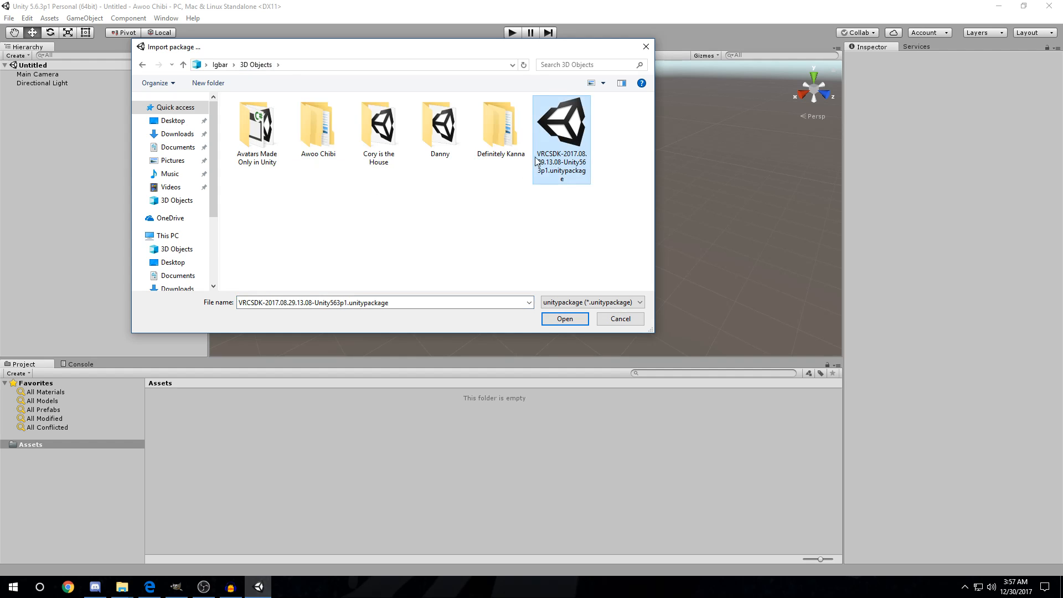
click(565, 318)
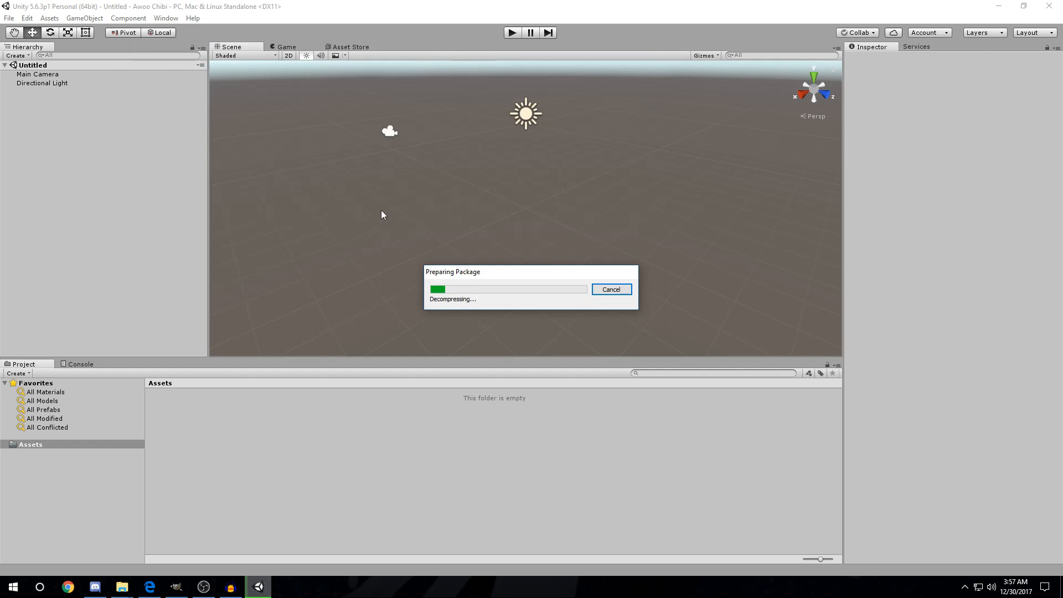
drag(163, 35, 420, 55)
mouse_move(459, 95)
mouse_down()
mouse_move(462, 214)
mouse_move(466, 97)
mouse_up()
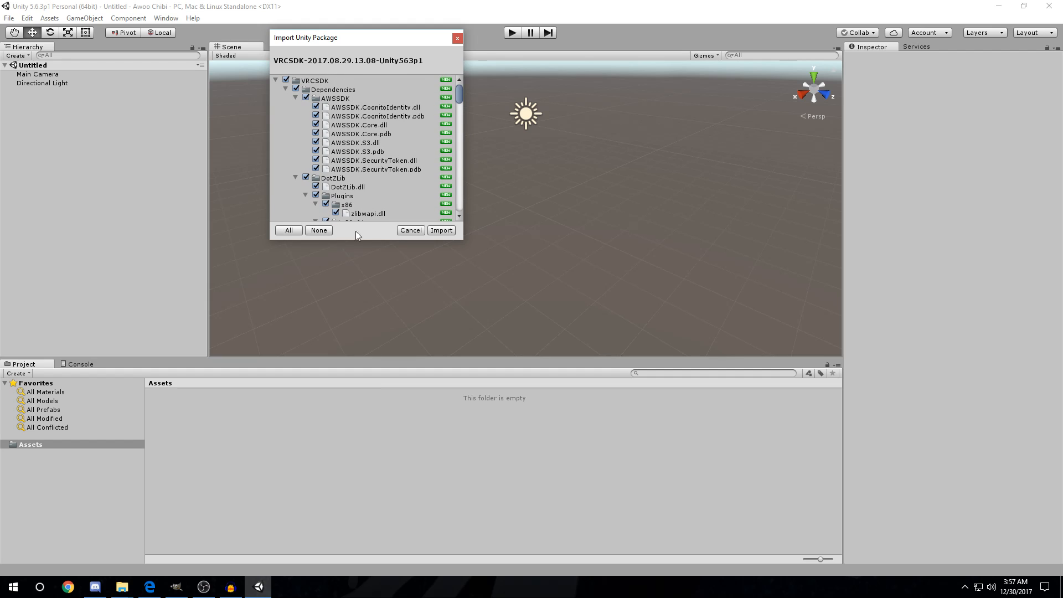
click(442, 230)
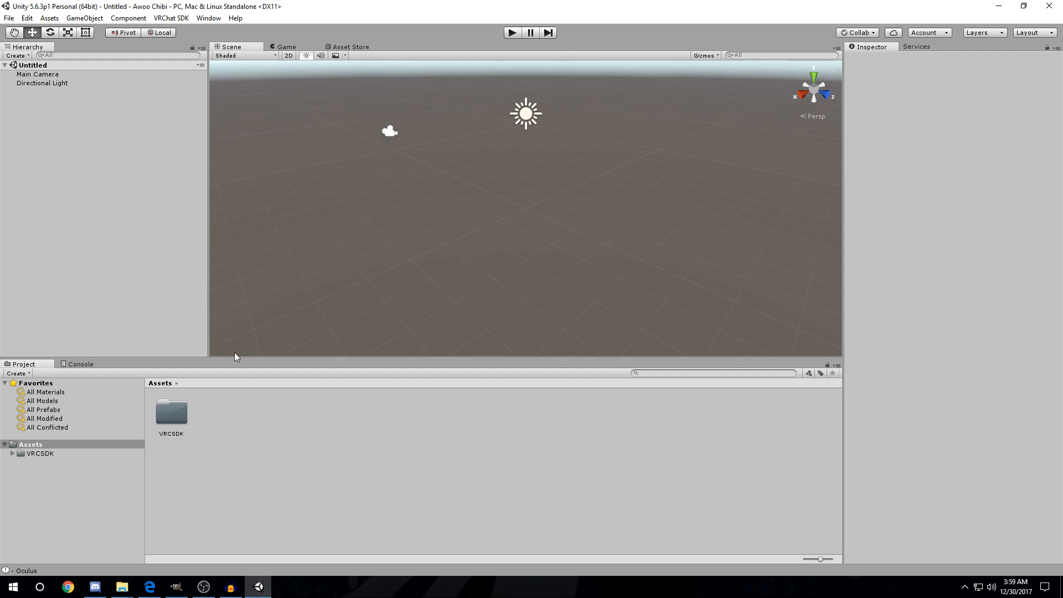
- Add the SampleAvatarModel from the VRCSDK sample assets' ThirdPersonCharacter folder to the scene hierarchy
double_click(178, 418)
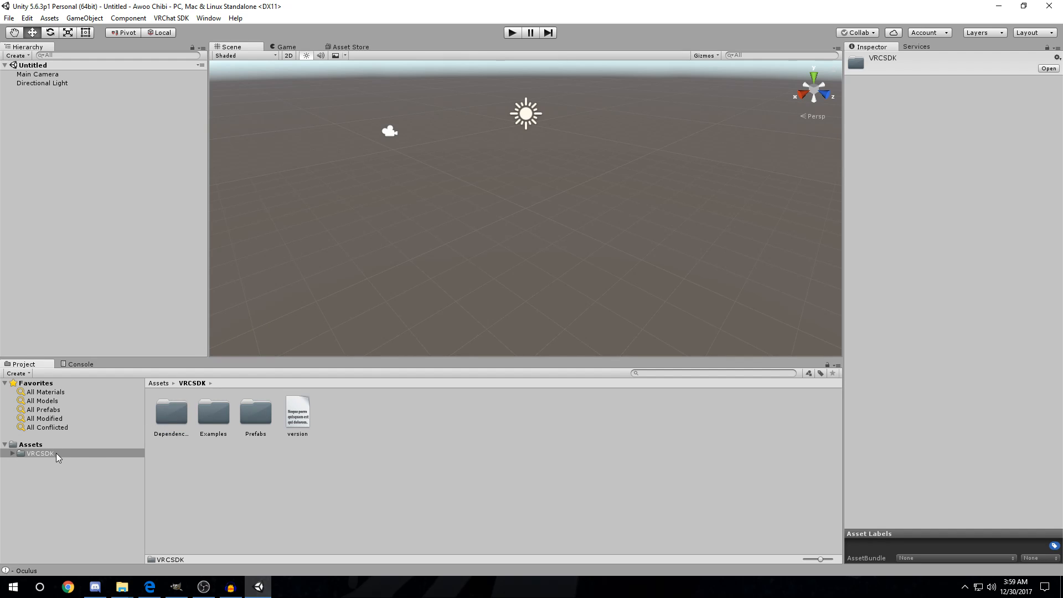
double_click(215, 419)
double_click(167, 421)
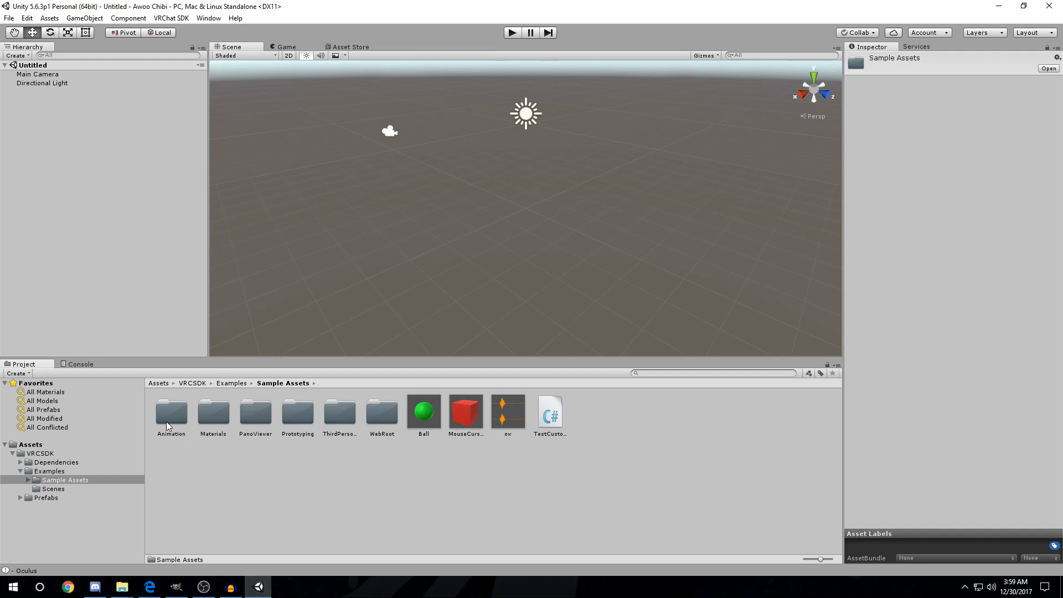
double_click(350, 415)
click(262, 416)
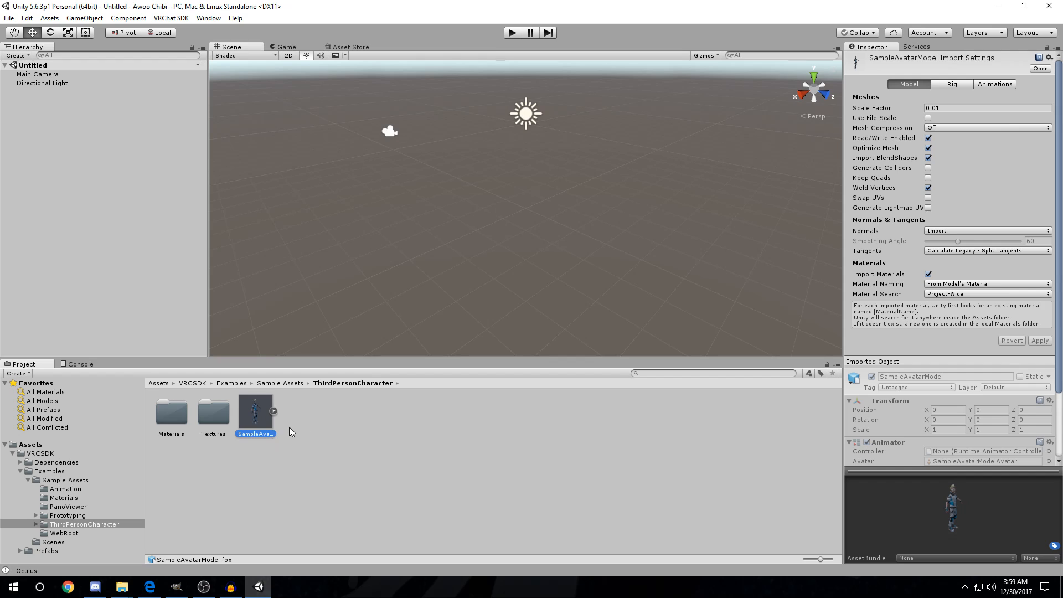
drag(247, 424, 102, 165)
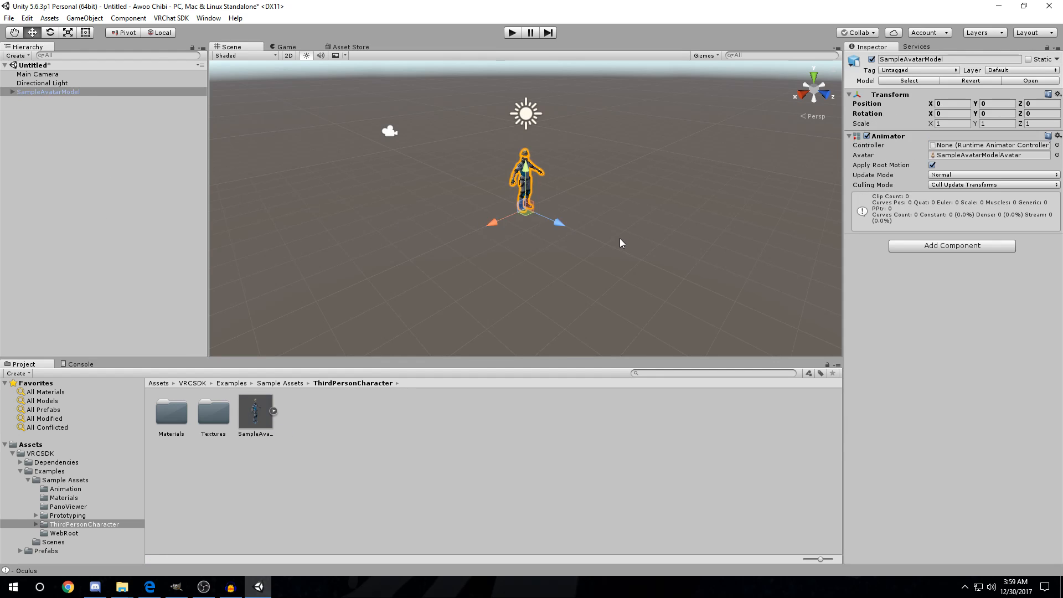
- Examine the sample avatar model in the scene from the front and sides as a size reference
alt+drag(620, 238, 451, 227)
key(w)
right_drag(451, 227, 451, 207)
click(161, 196)
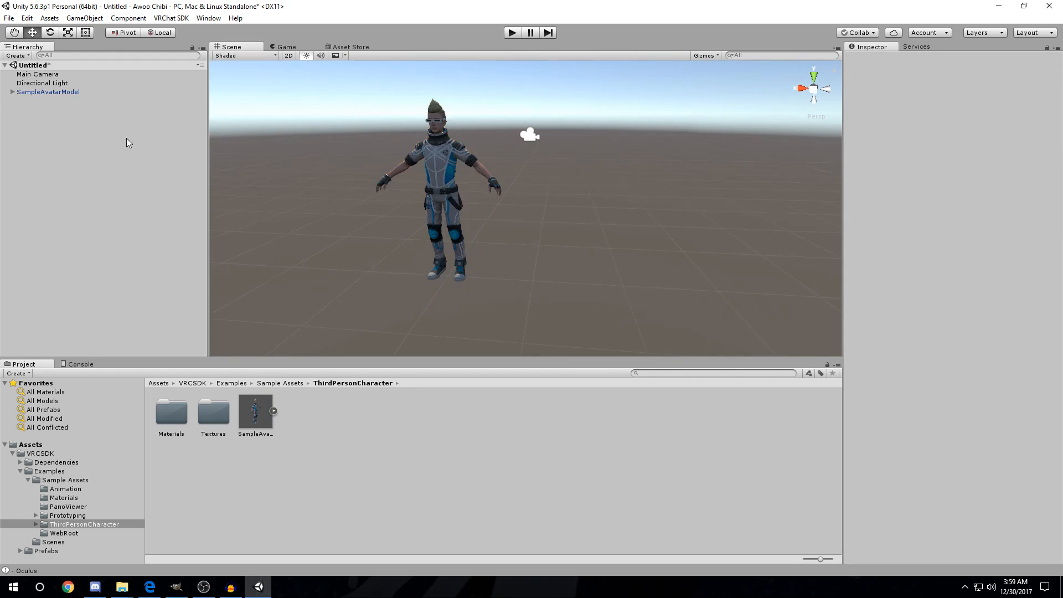
click(66, 92)
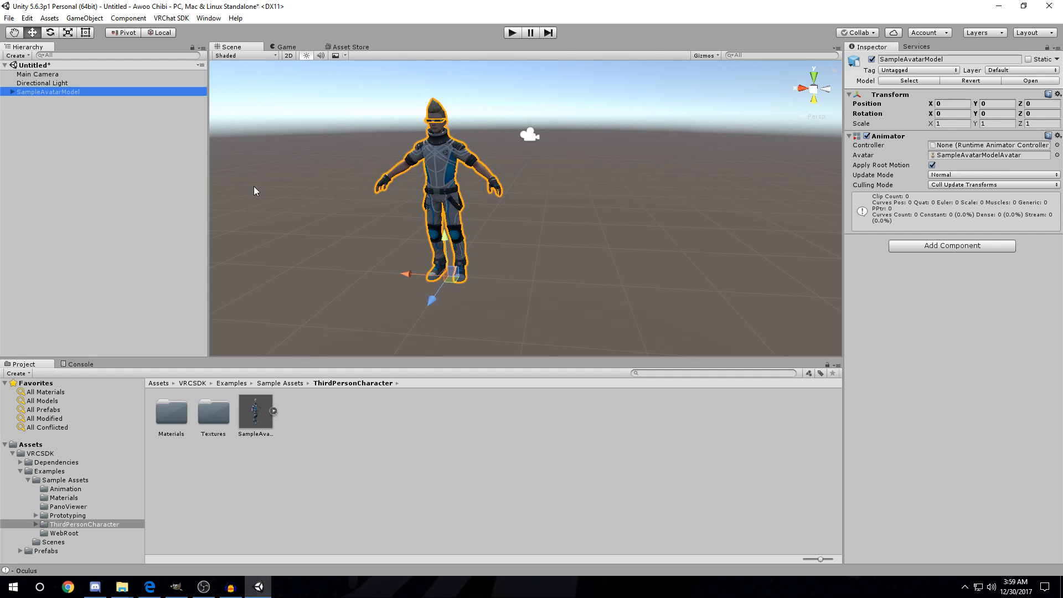
click(72, 185)
mouse_move(643, 182)
alt+mouse_down()
mouse_move(538, 180)
mouse_move(636, 174)
alt+mouse_up()
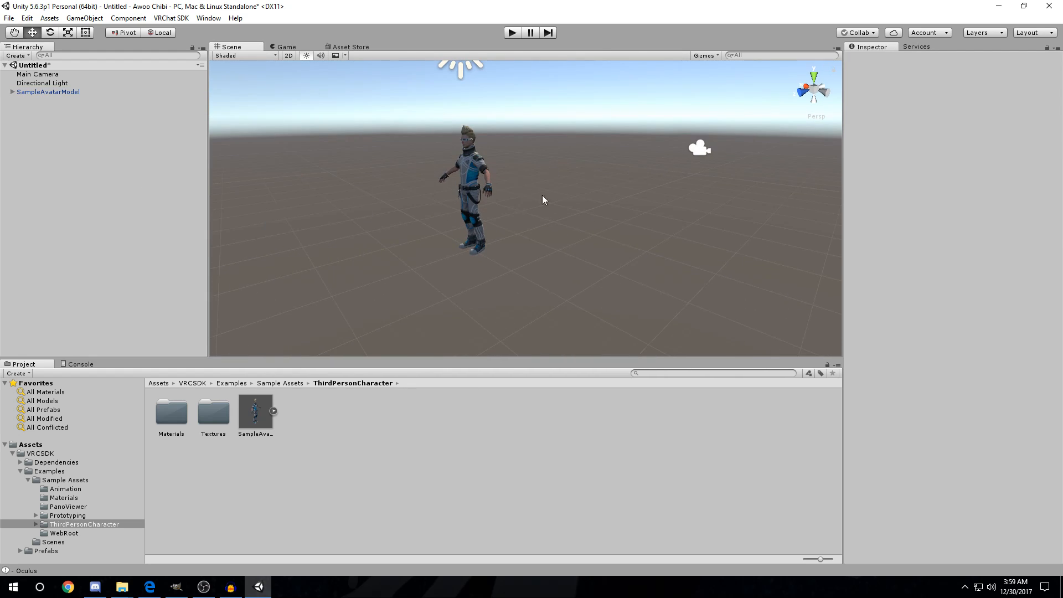
alt+drag(394, 179, 545, 155)
alt+drag(512, 285, 573, 159)
alt+drag(476, 207, 552, 197)
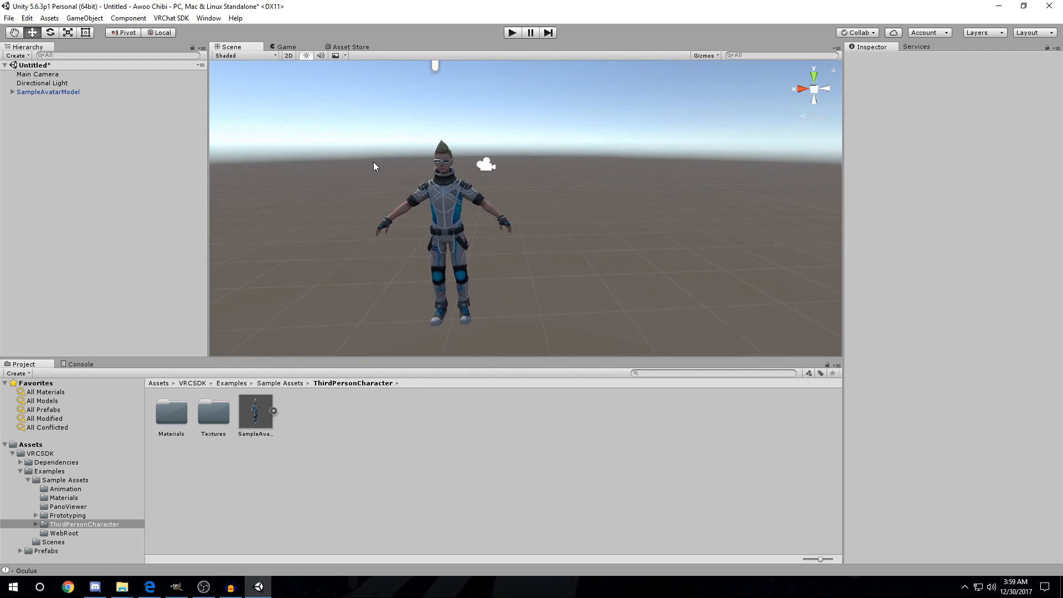
- Create an empty game object at the scene's root level and reset its transform
right_click(85, 121)
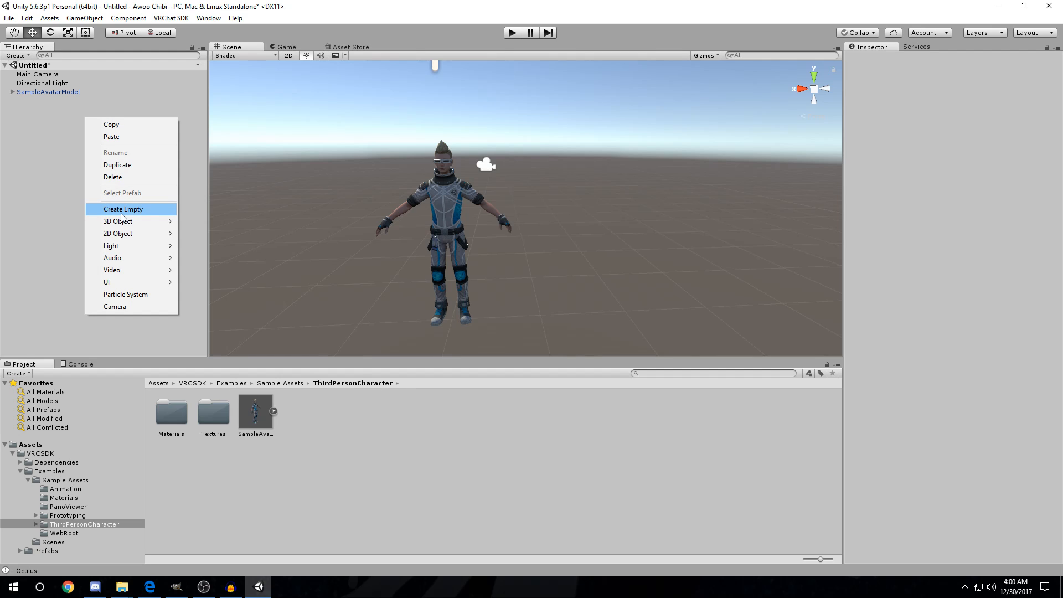
click(61, 113)
right_click(78, 116)
click(110, 209)
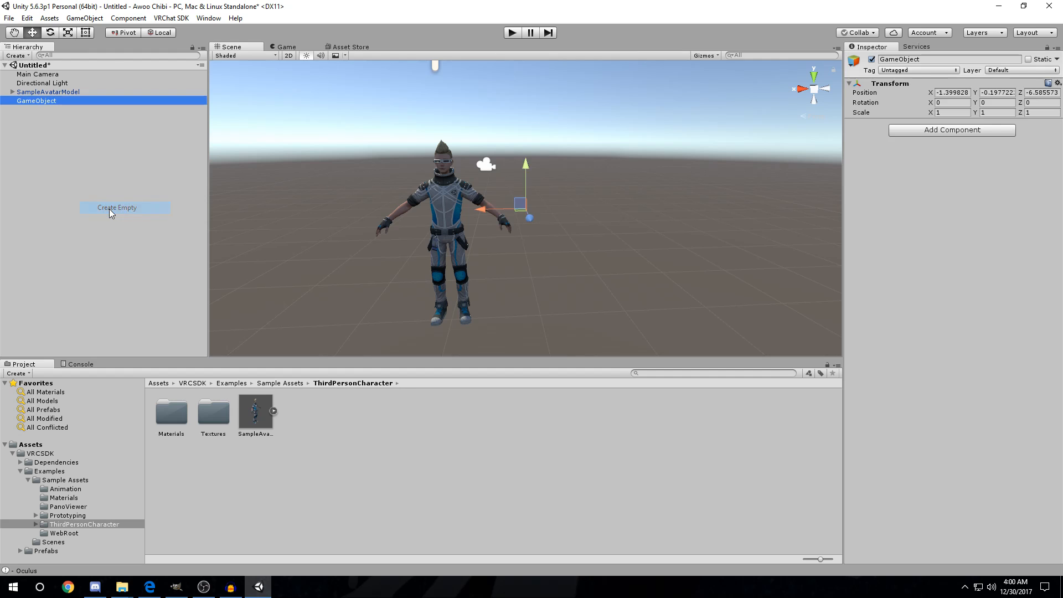
alt+drag(721, 145, 513, 216)
right_drag(513, 215, 588, 208)
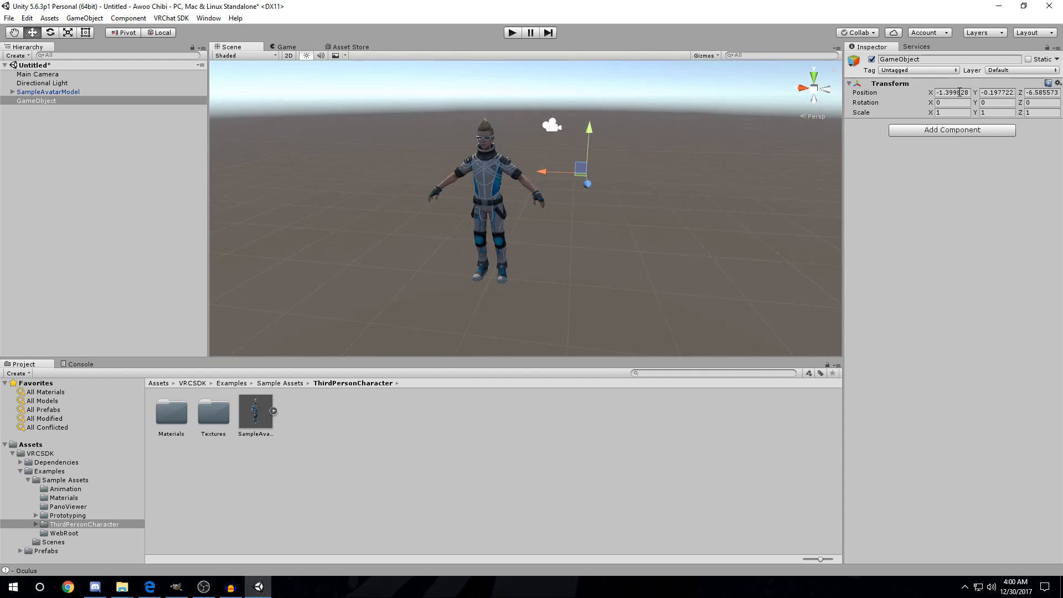
click(1058, 82)
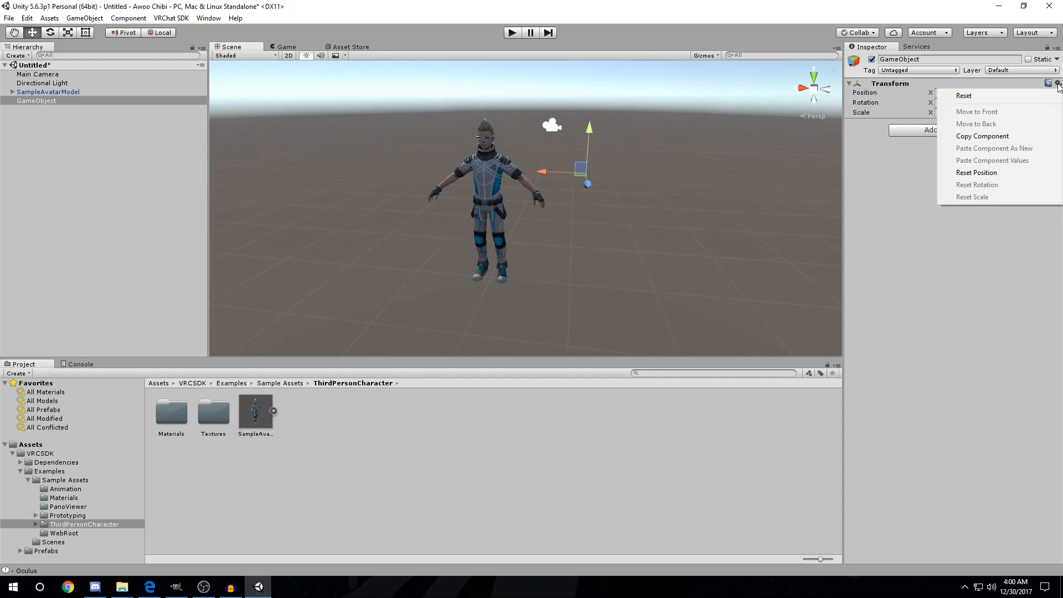
click(981, 100)
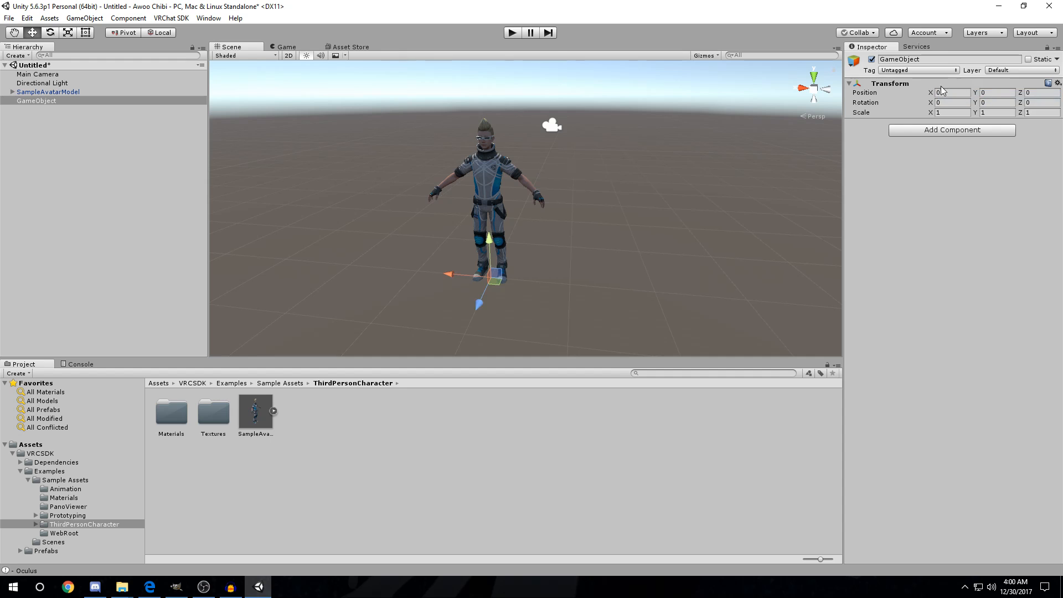
alt+drag(676, 198, 638, 191)
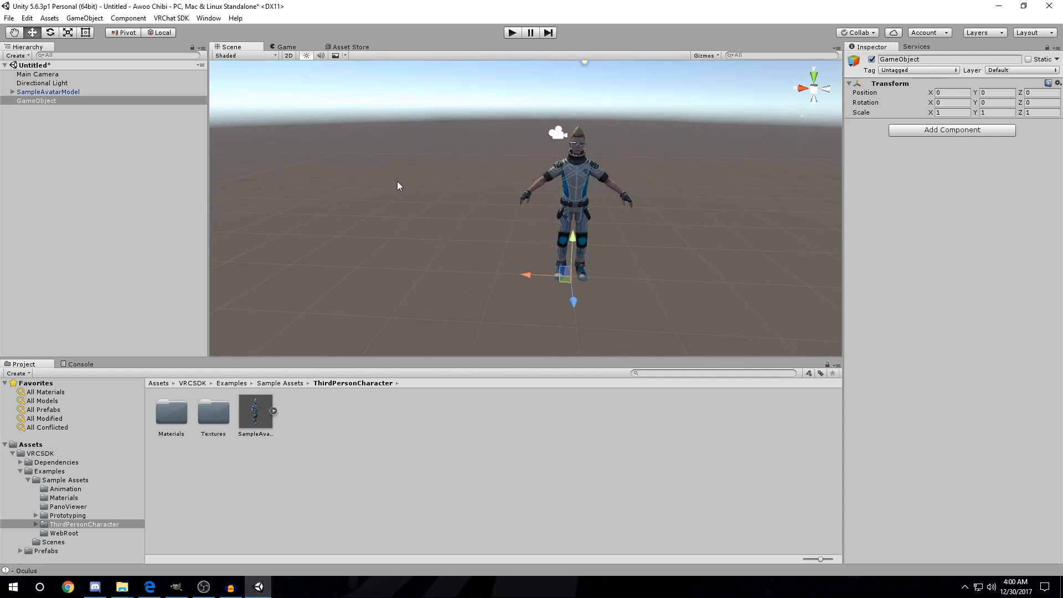
- Move SampleAvatarModel along the X axis to about 3.63, away from the empty game object
click(75, 92)
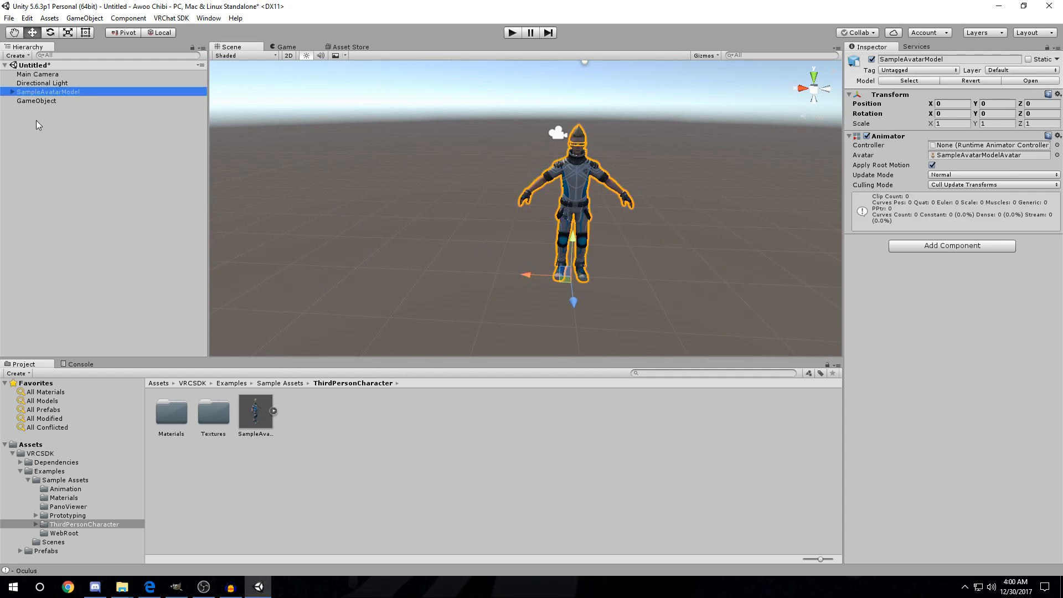
click(47, 101)
click(580, 161)
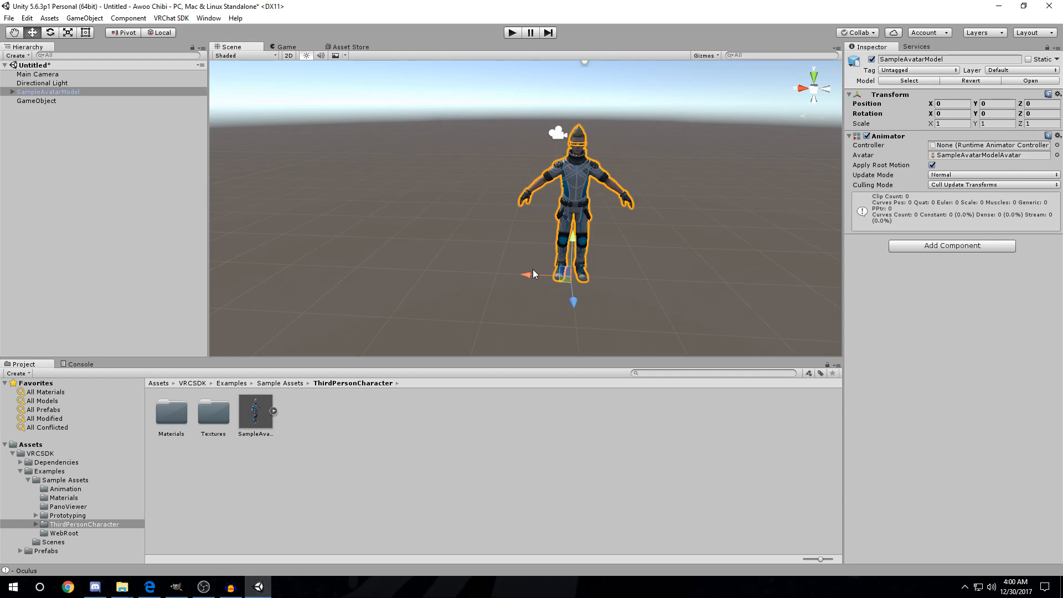
drag(529, 274, 264, 269)
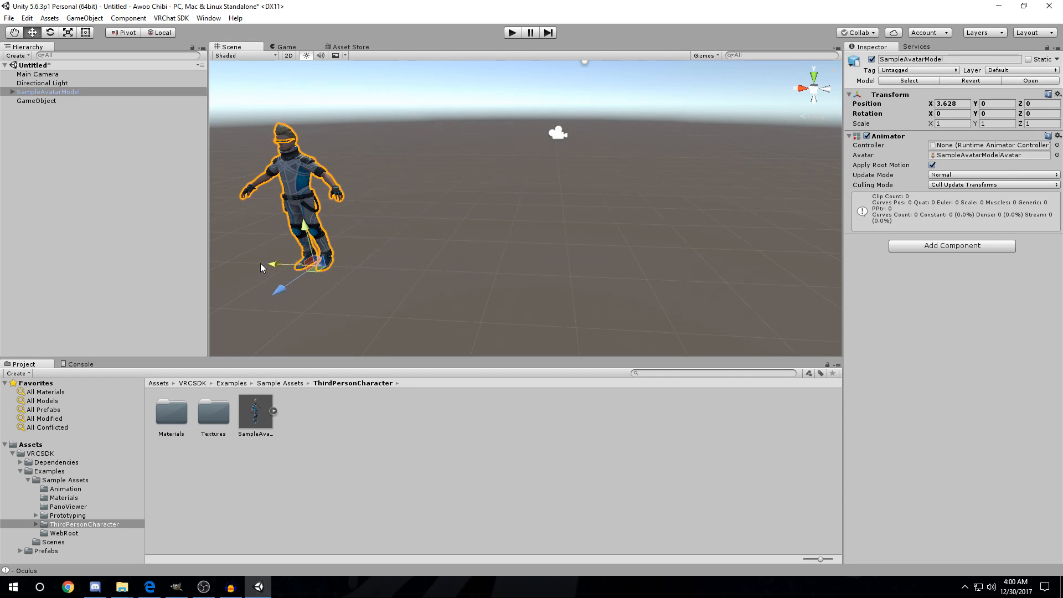
- Rename the empty game object as Awoo Chibi VRC
click(42, 102)
click(42, 102)
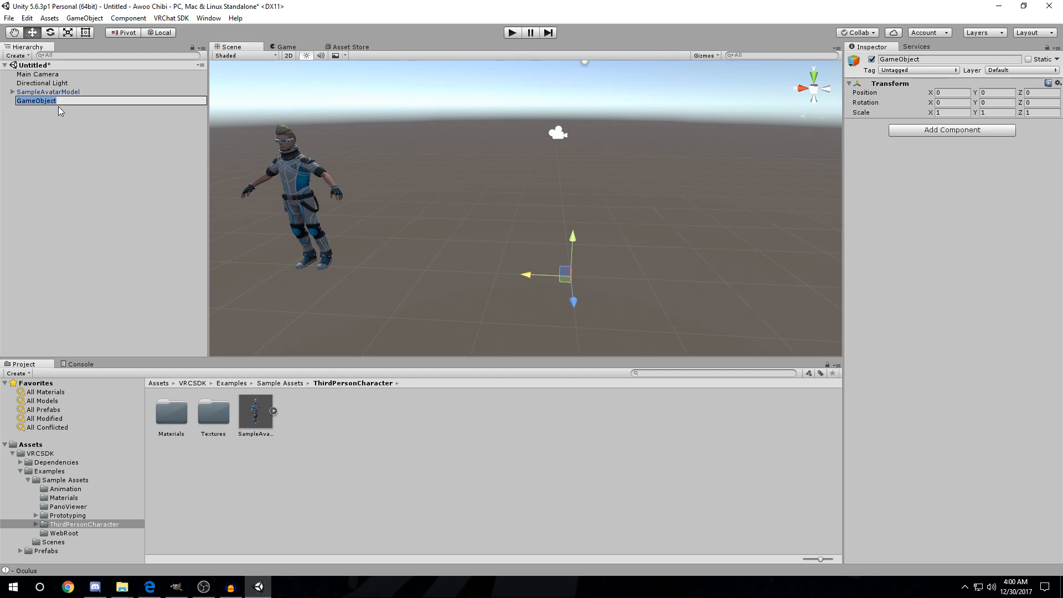
key(BackSpace)
text(Awoo C)
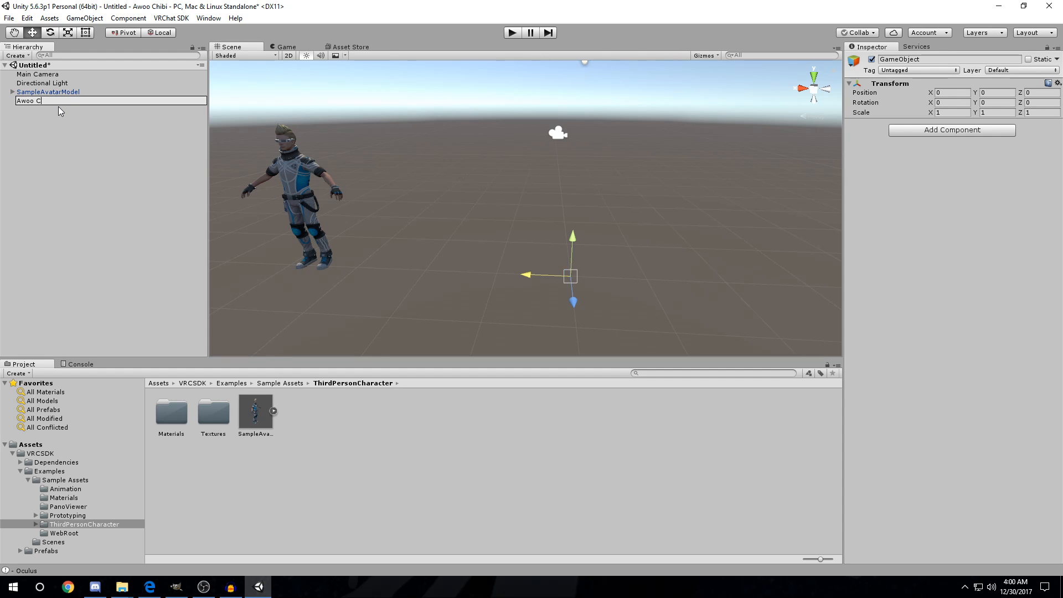
text(hibi VRC)
key(Return)
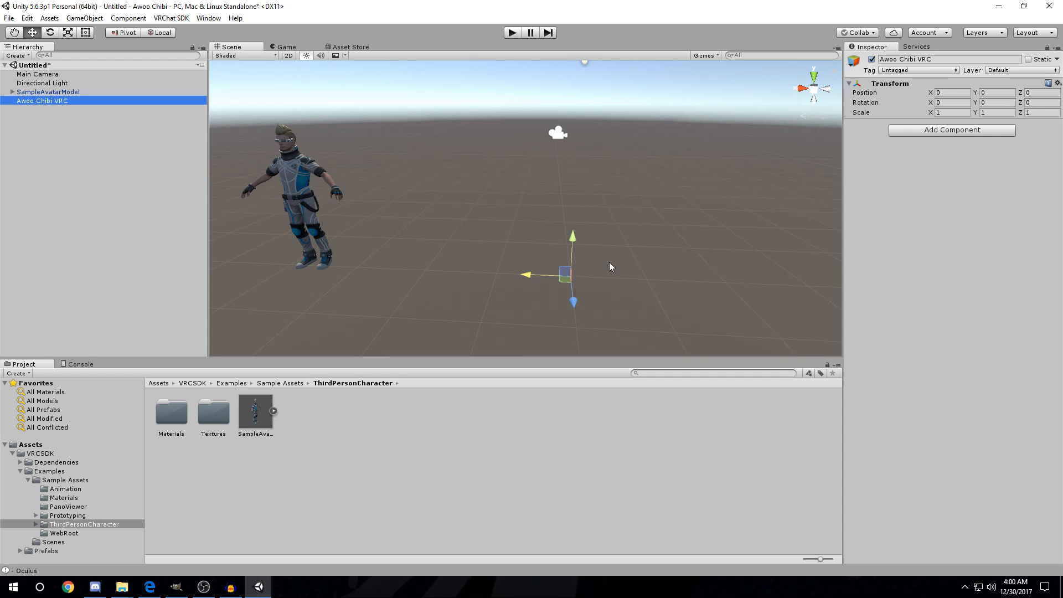
- Add a 3D Plane as a child of the Awoo Chibi VRC object and select it
alt+drag(587, 236, 520, 239)
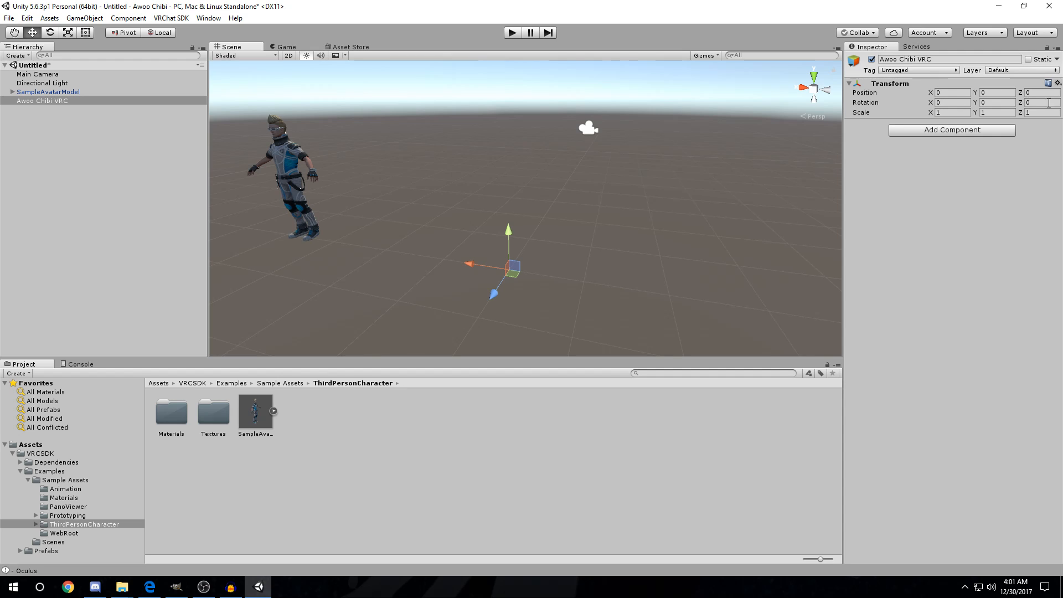
click(81, 147)
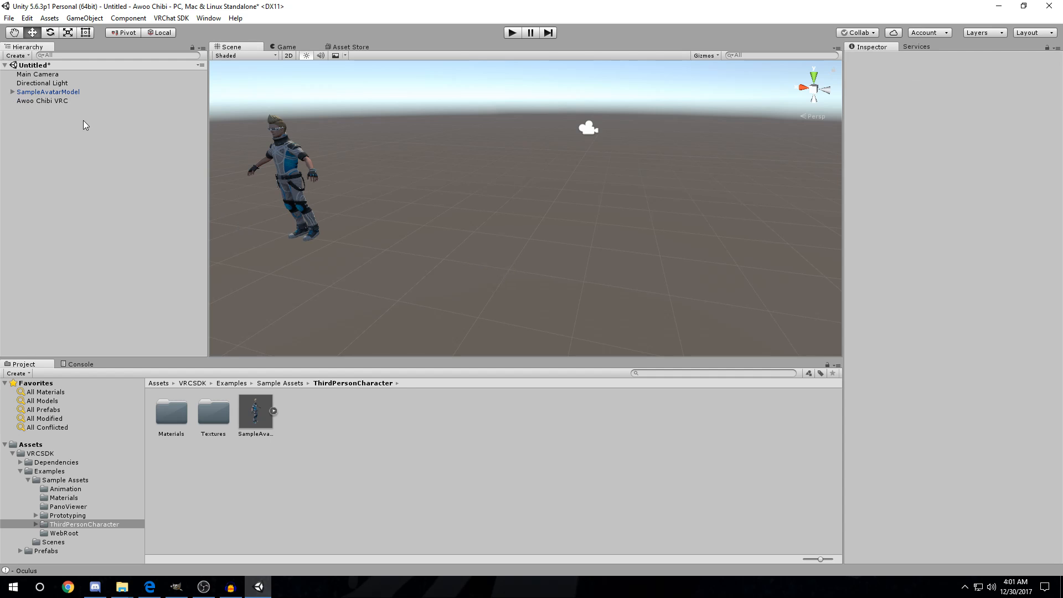
click(74, 104)
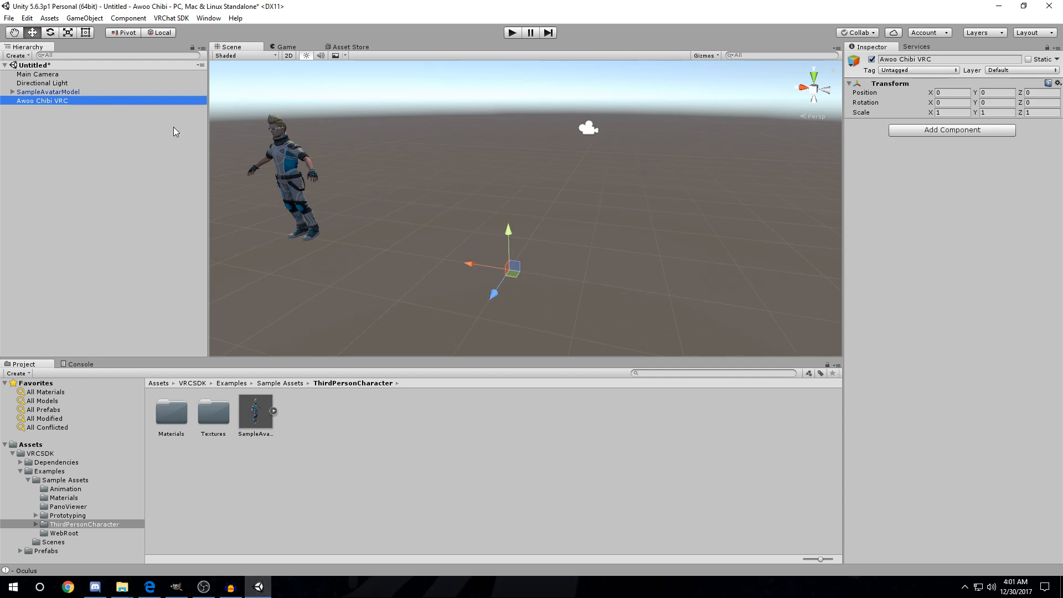
right_click(65, 102)
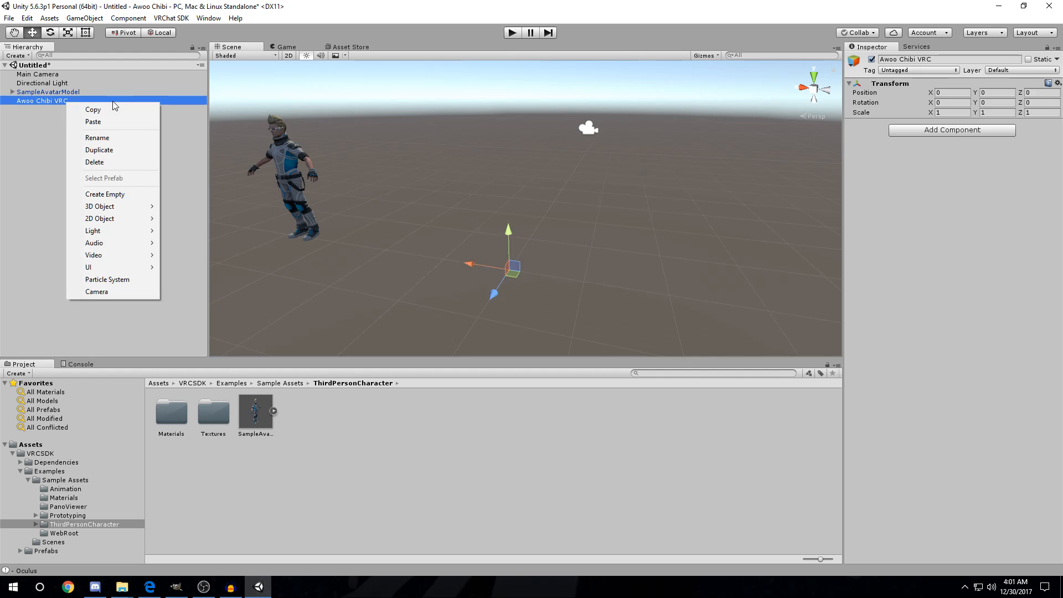
mouse_move(108, 207)
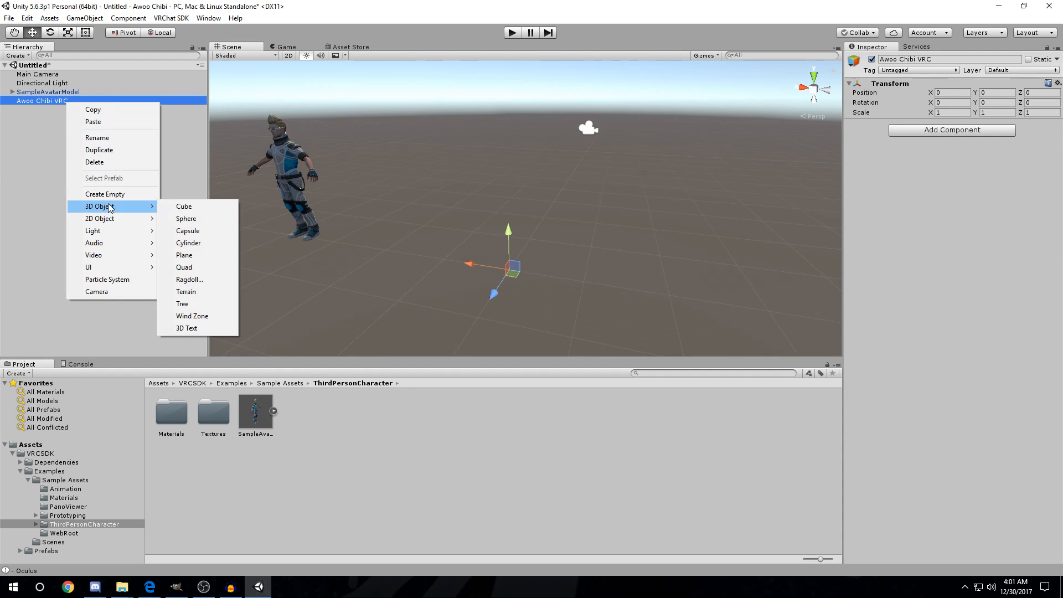
click(185, 255)
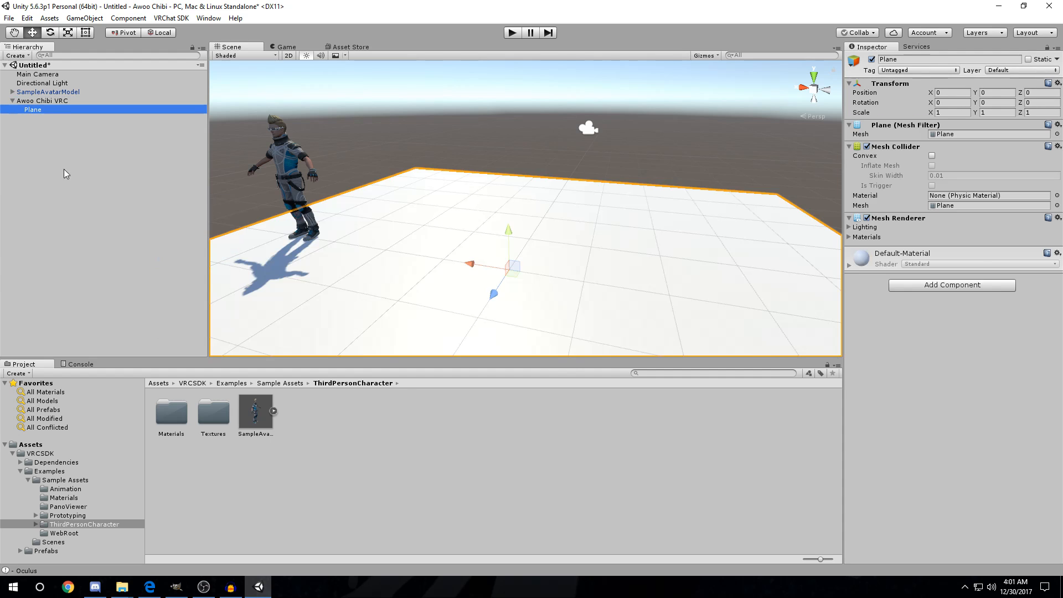
click(12, 101)
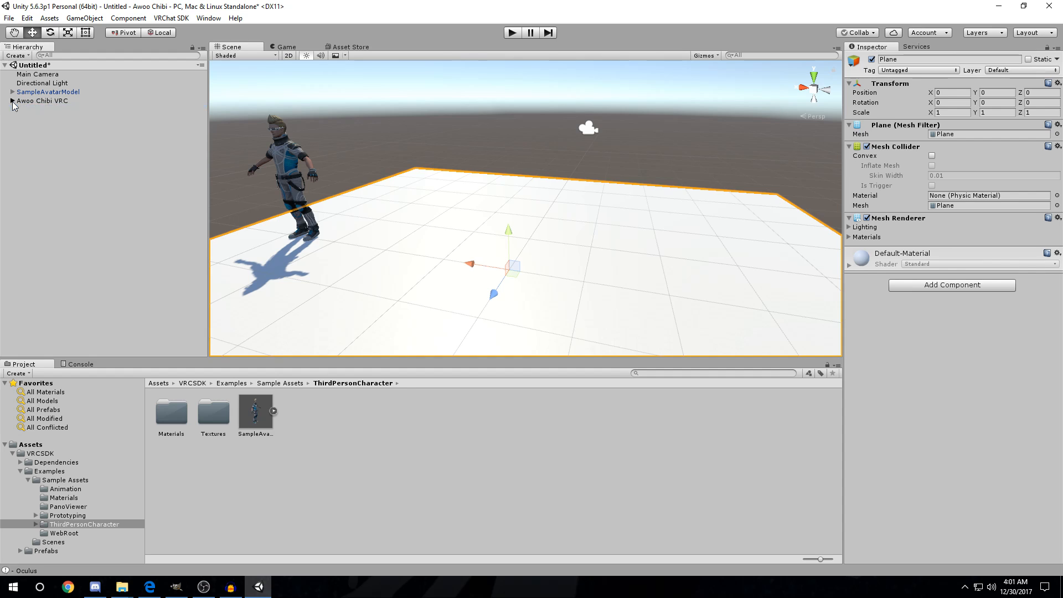
click(12, 101)
click(36, 109)
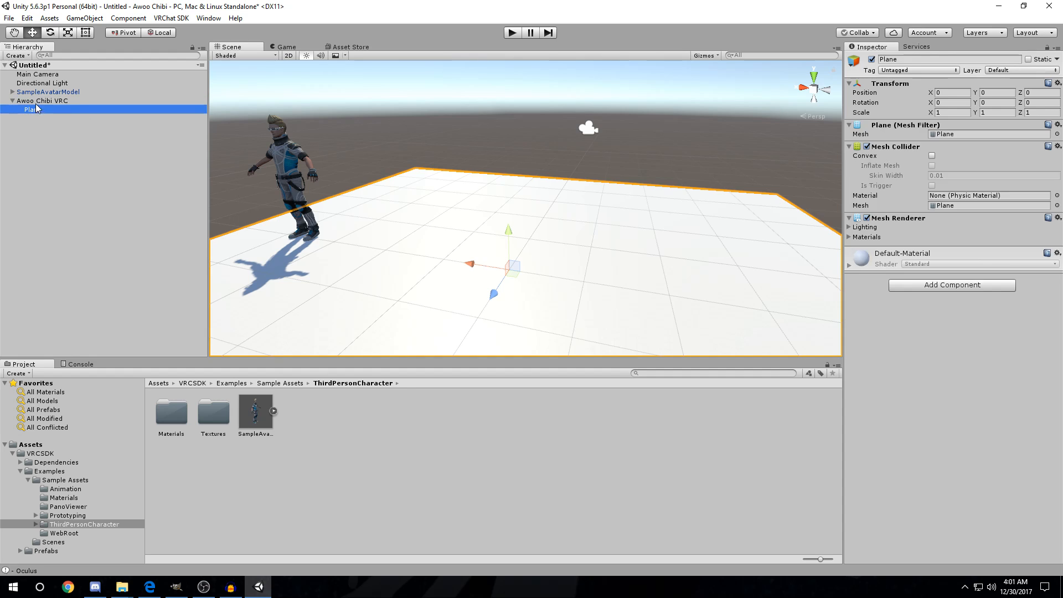
- Move the Plane out of Awoo Chibi VRC to the scene's root level and nest it under Awoo Chibi VRC again
click(39, 101)
click(41, 101)
click(38, 110)
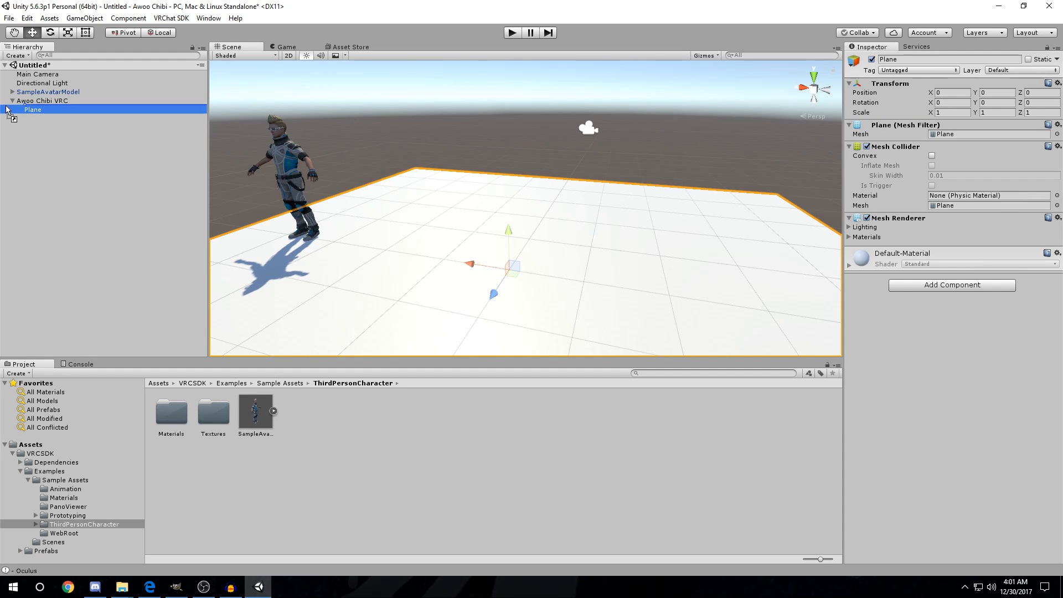
drag(8, 109, 7, 132)
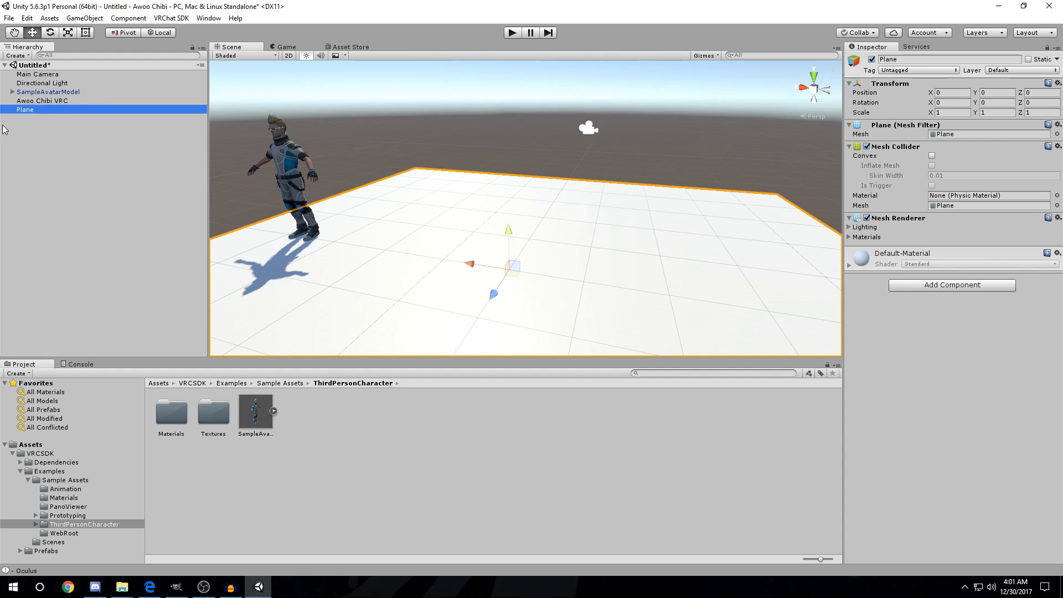
click(43, 102)
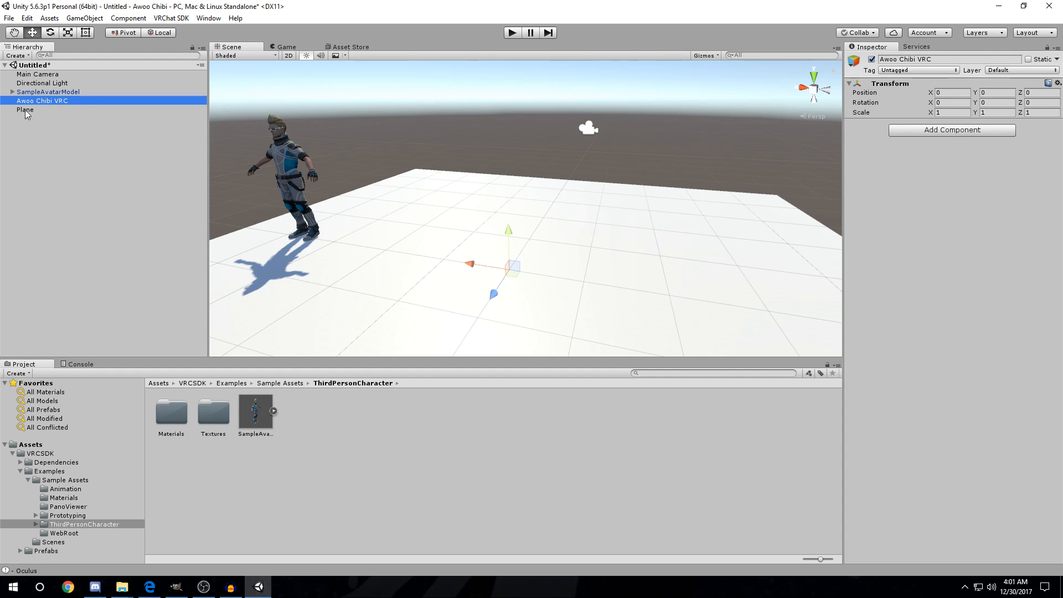
click(32, 111)
click(32, 102)
click(30, 111)
drag(26, 111, 50, 104)
scroll(489, 185, down, 3)
right_drag(459, 163, 456, 228)
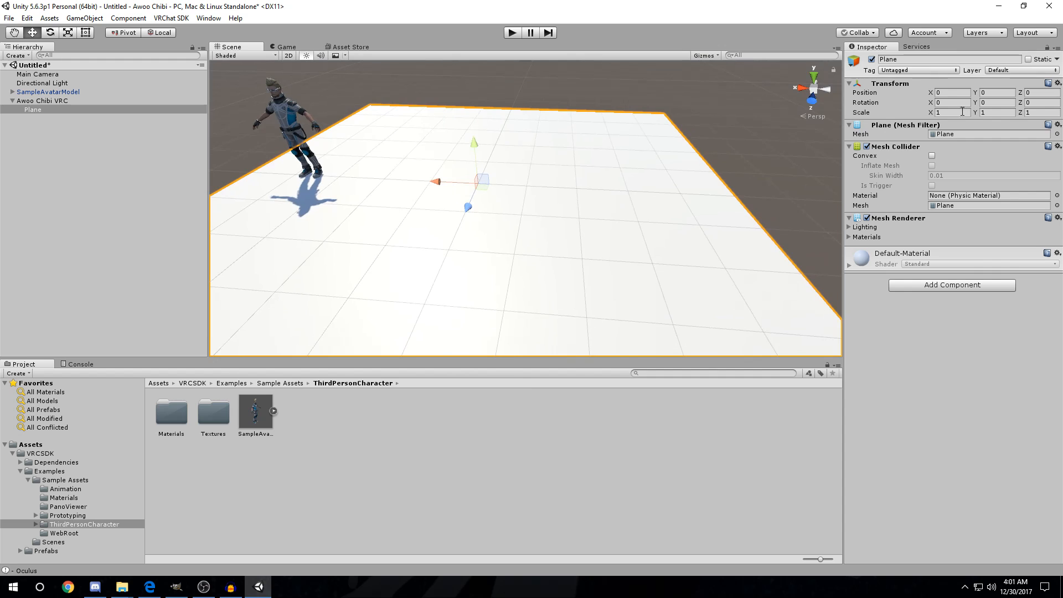
right_drag(568, 159, 573, 181)
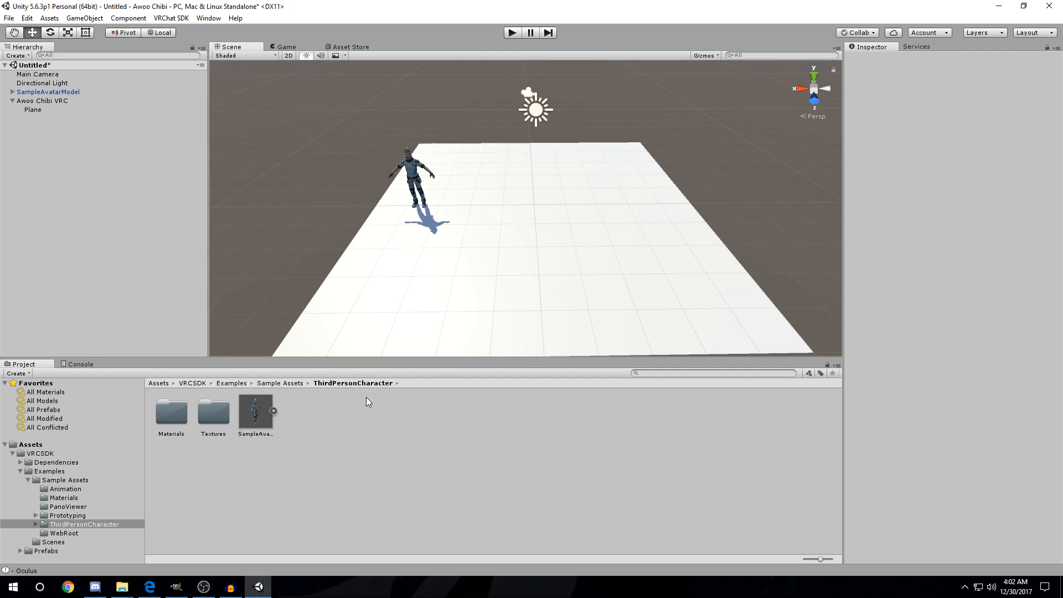
right_click(363, 398)
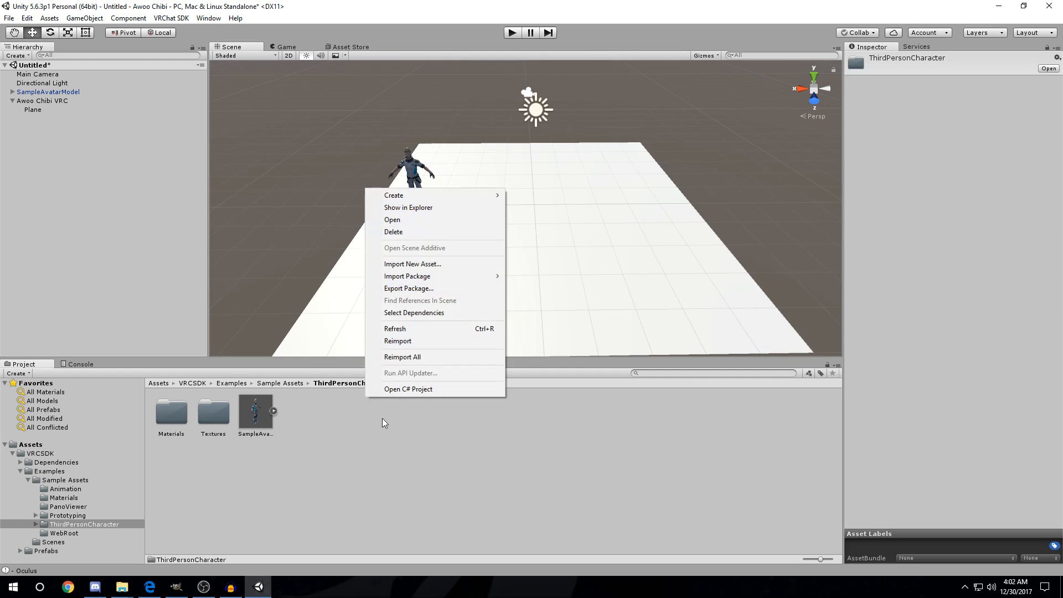
click(414, 265)
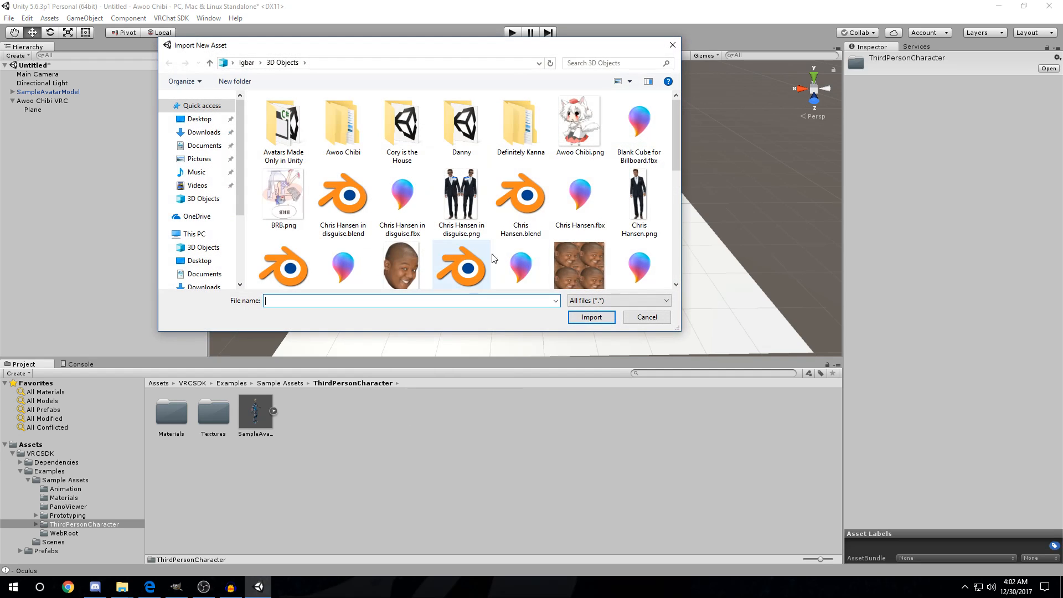
click(647, 317)
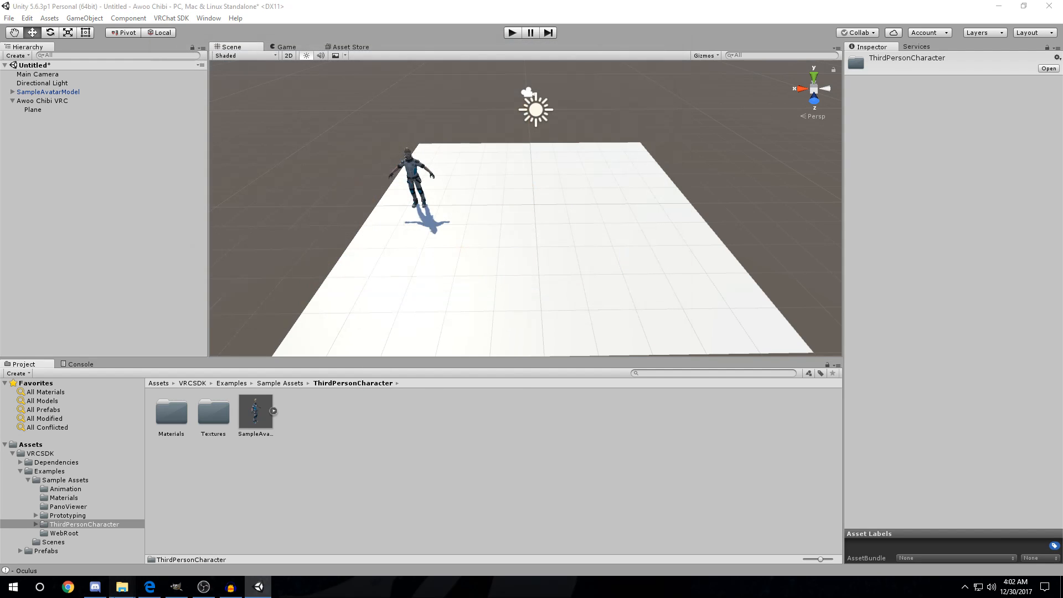
- Import Awoo Chibi.png from the file explorer window into the ThirdPersonCharacter assets folder and select it
mouse_move(122, 587)
click(91, 550)
drag(811, 180, 277, 411)
click(281, 409)
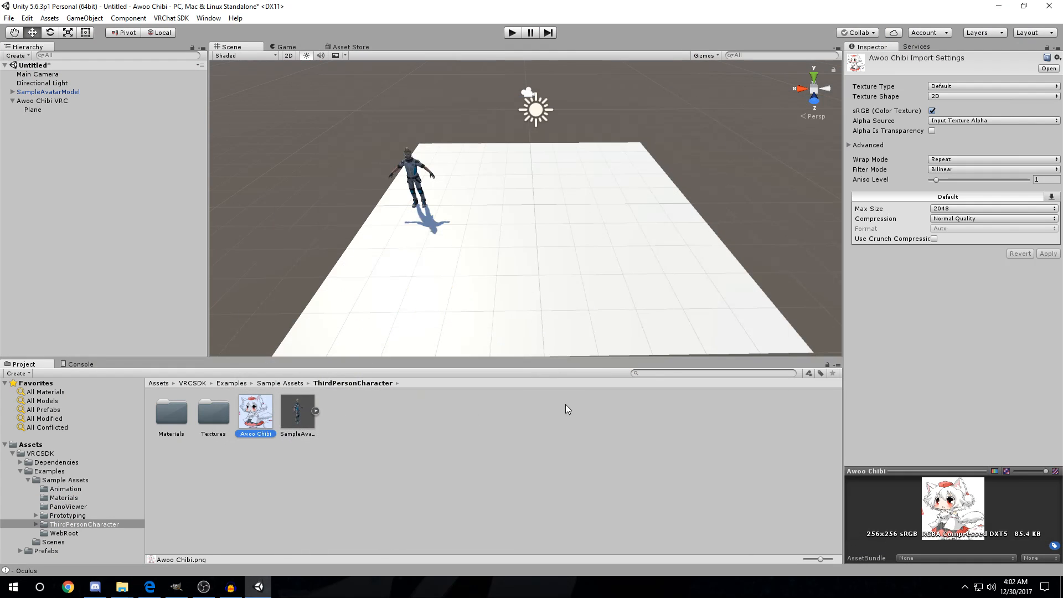
- Set the Awoo Chibi texture's wrap mode to Clamp and apply the import settings
click(955, 160)
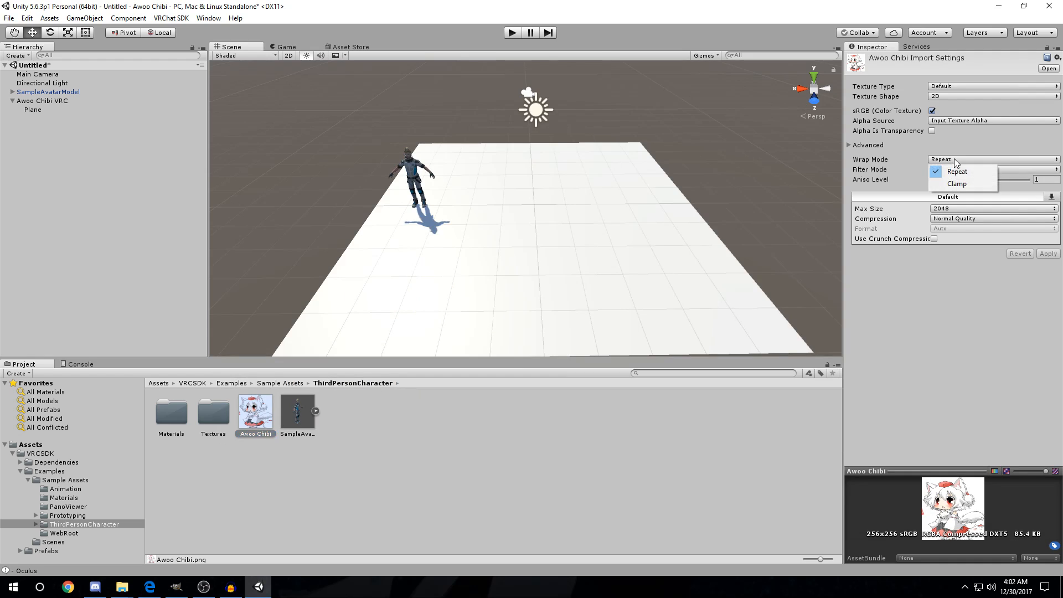
click(949, 186)
click(1047, 254)
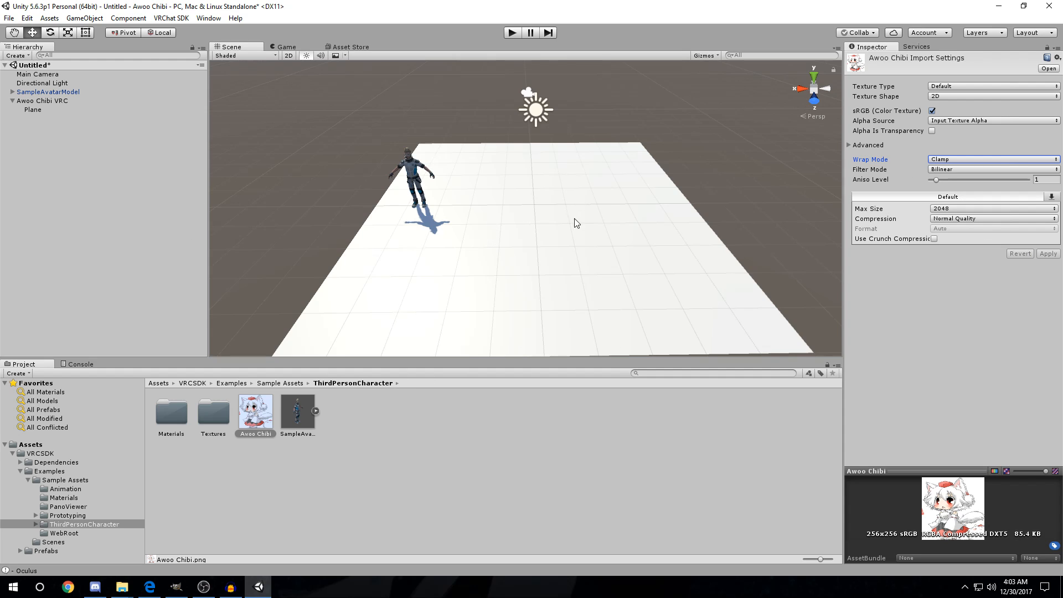
- Try the Awoo Chibi image directly on the plane and check the transparent original in GIMP
right_drag(565, 228, 560, 248)
drag(252, 421, 551, 198)
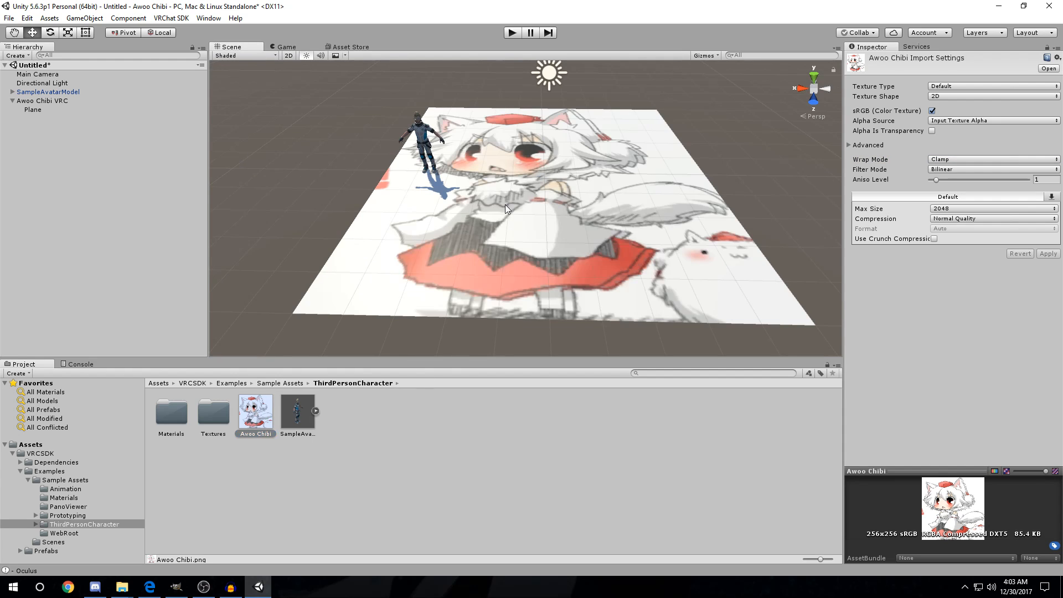
right_drag(562, 212, 572, 194)
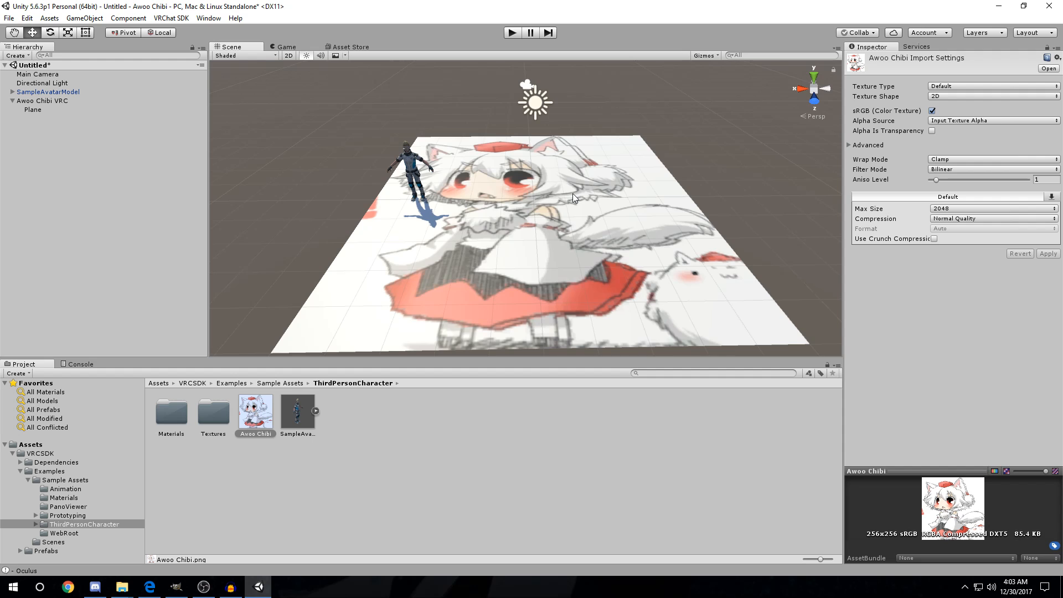
click(177, 587)
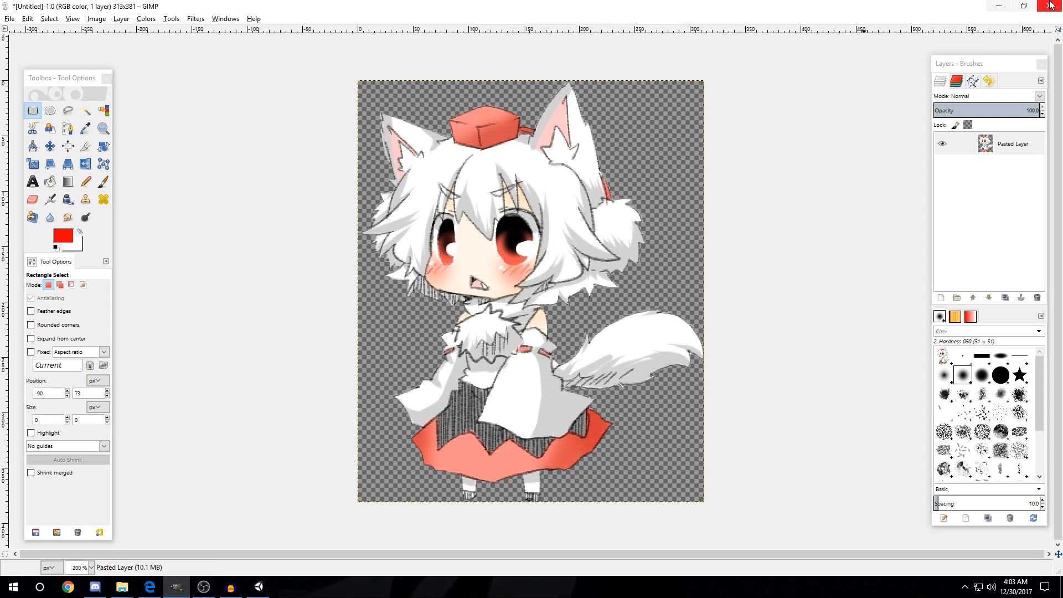
click(1000, 6)
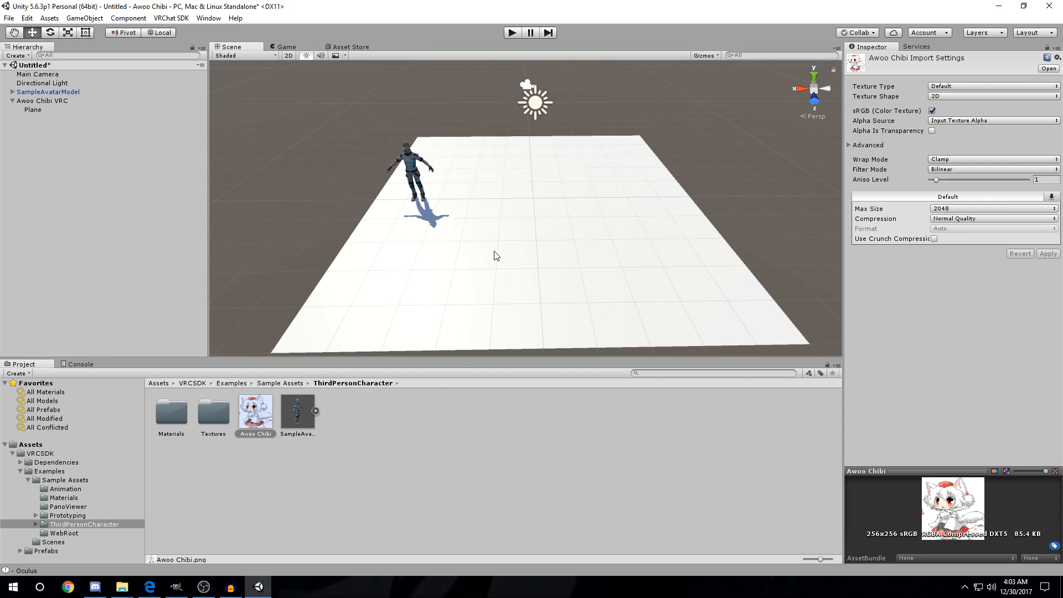
- Create a new material in the ThirdPersonCharacter folder and name it Awoo Chibi
right_click(388, 417)
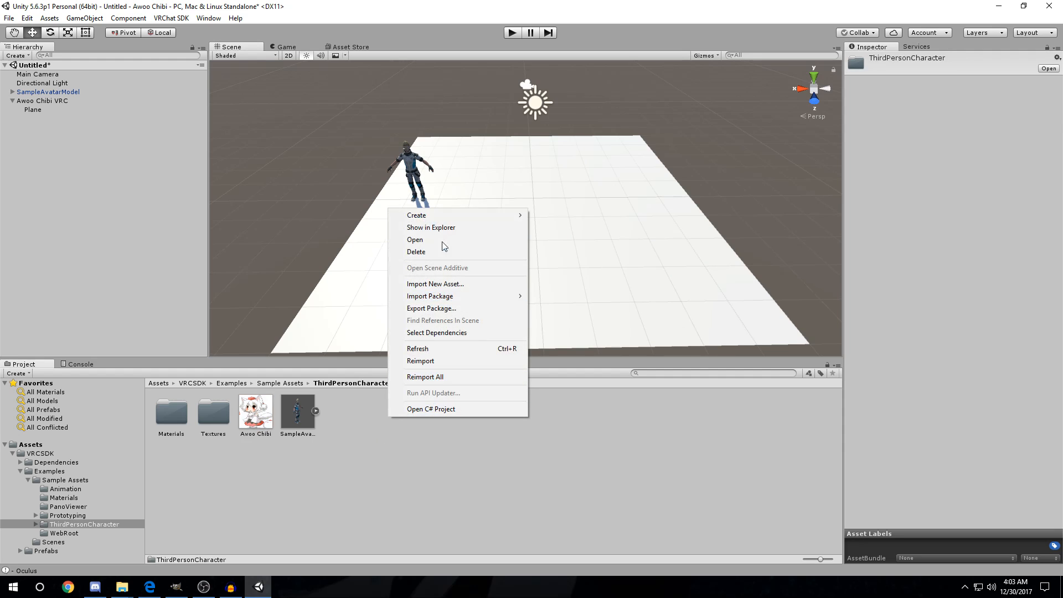
mouse_move(444, 214)
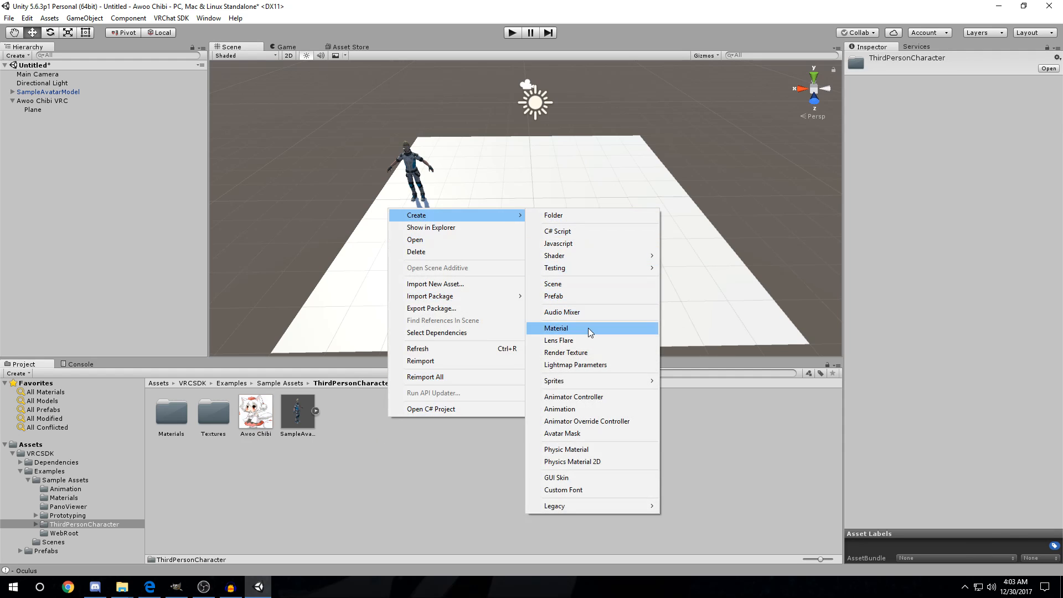
click(589, 329)
key(BackSpace)
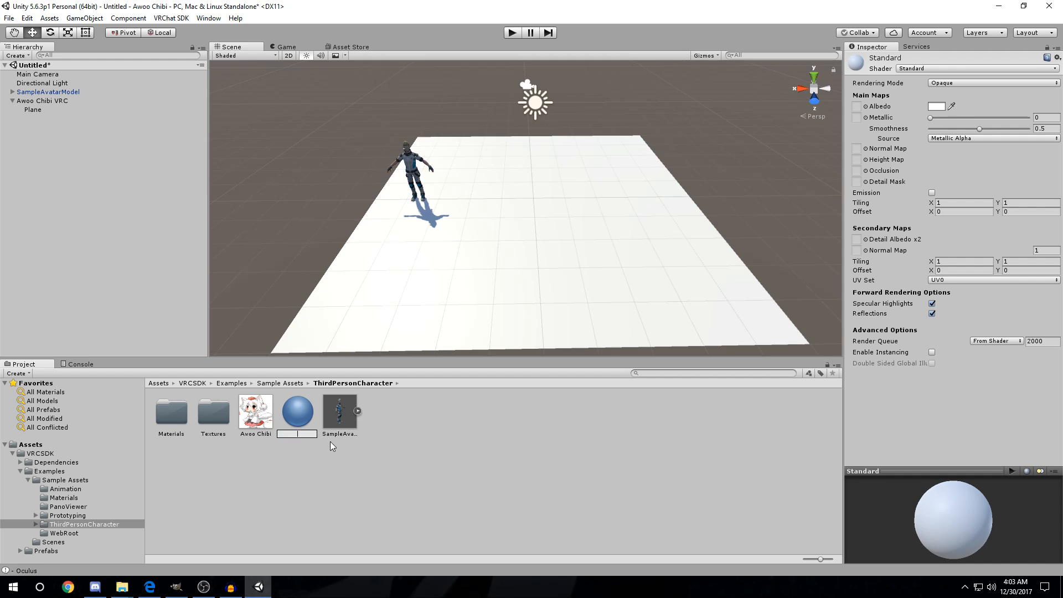
text(Awoo Chibi)
key(Return)
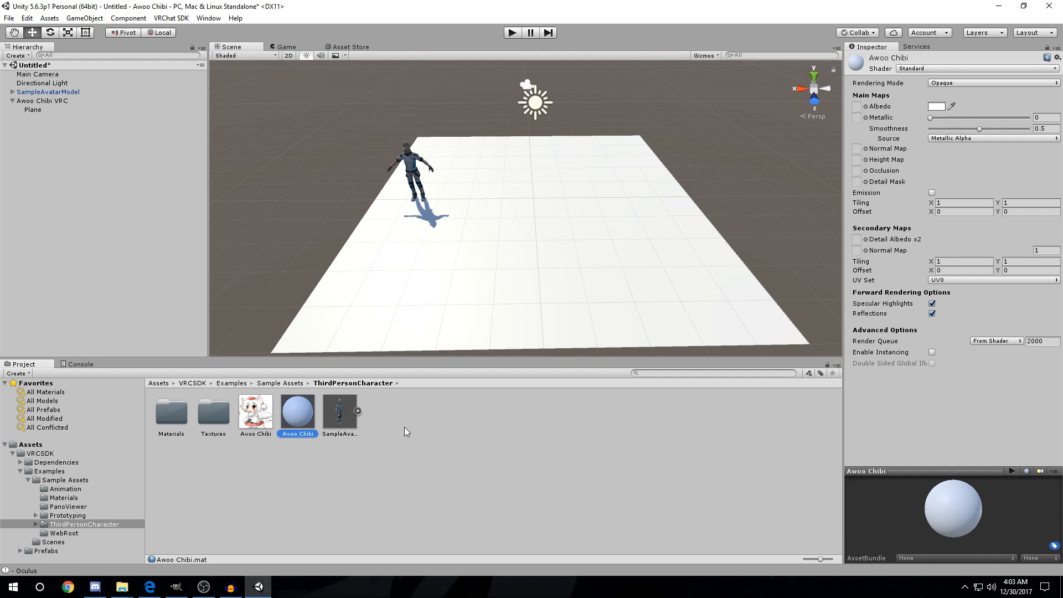
- Set the Awoo Chibi material's shader to Legacy Shaders/Transparent/Cutout/Diffuse
click(915, 68)
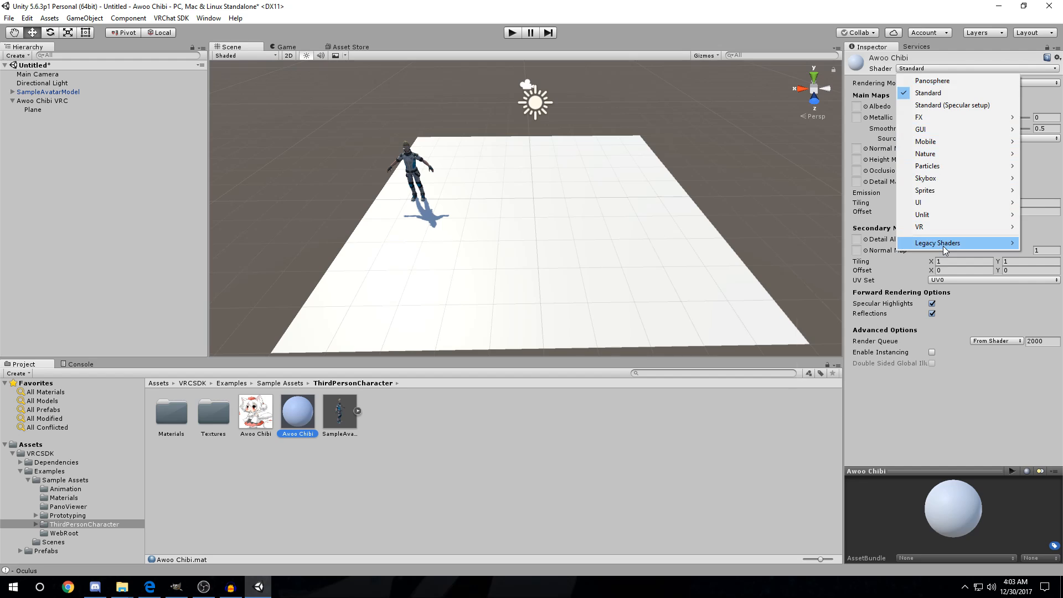
mouse_move(929, 238)
mouse_move(839, 390)
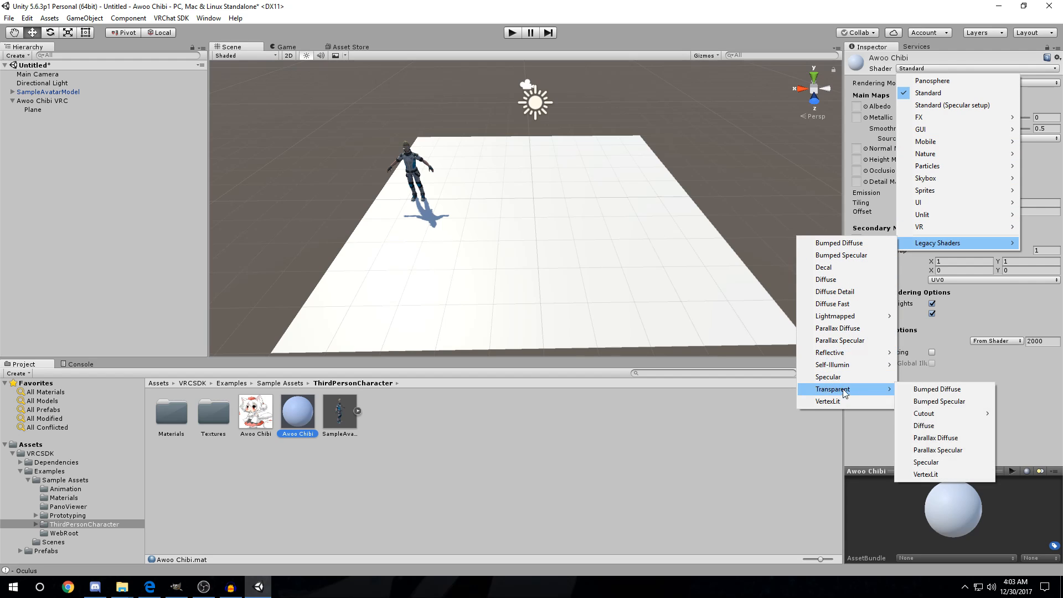
mouse_move(953, 419)
click(843, 436)
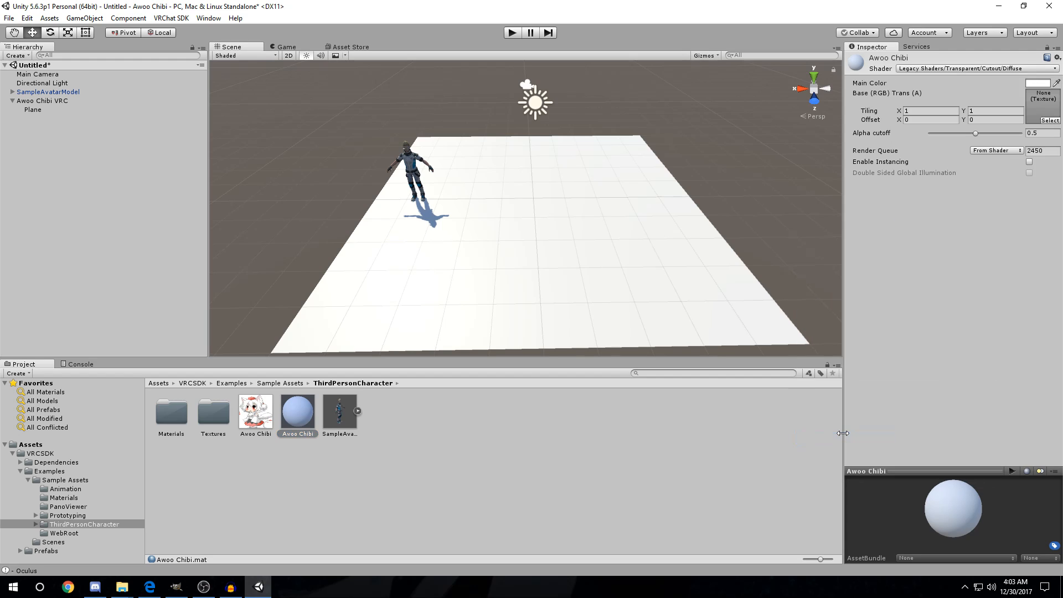
- Assign the Awoo Chibi image as the material's base texture and apply the material to the plane
click(256, 413)
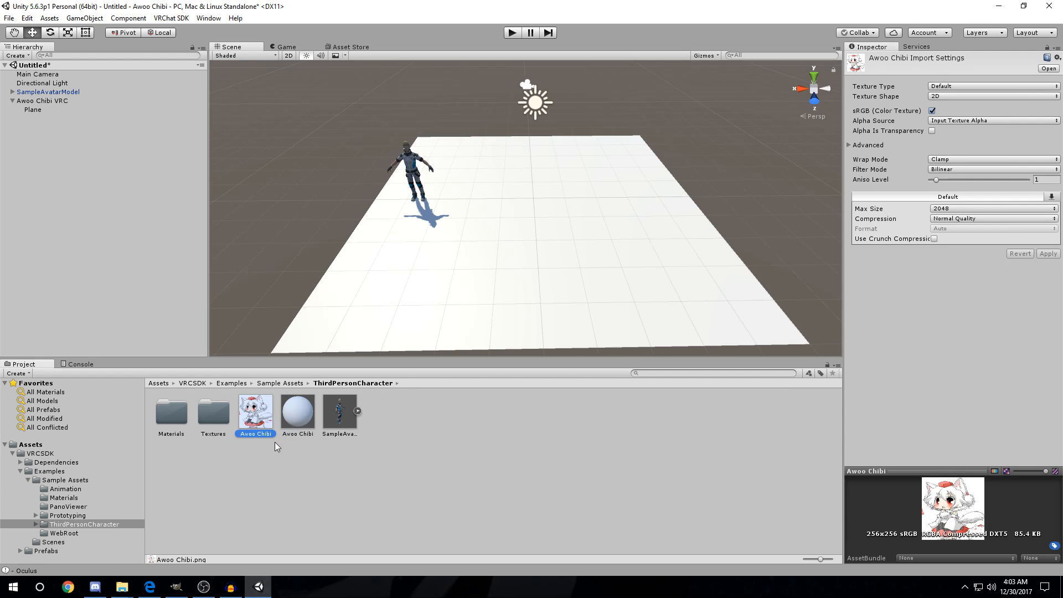
click(291, 413)
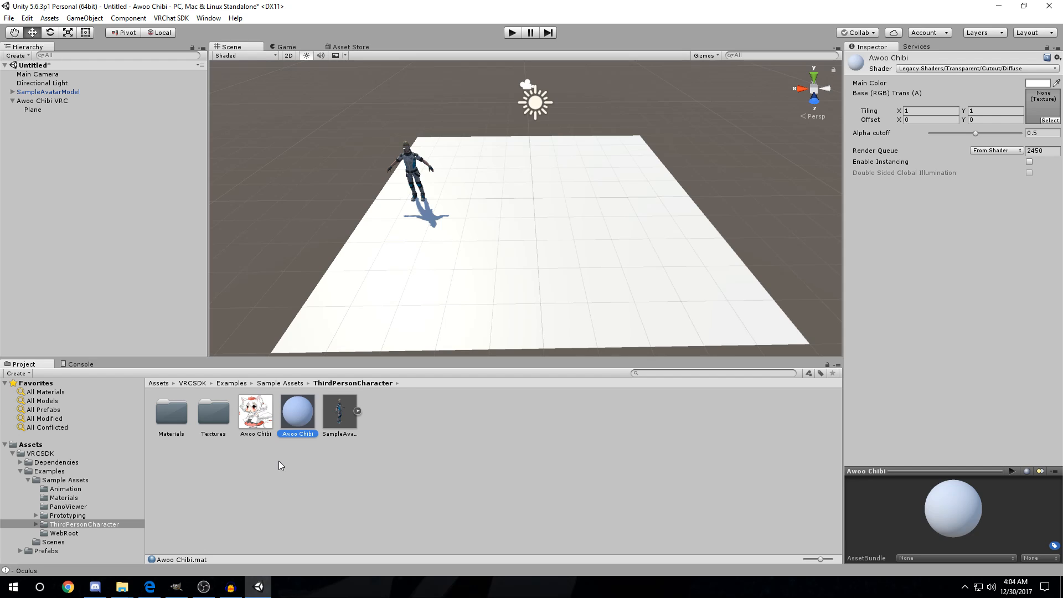
drag(263, 410, 1046, 113)
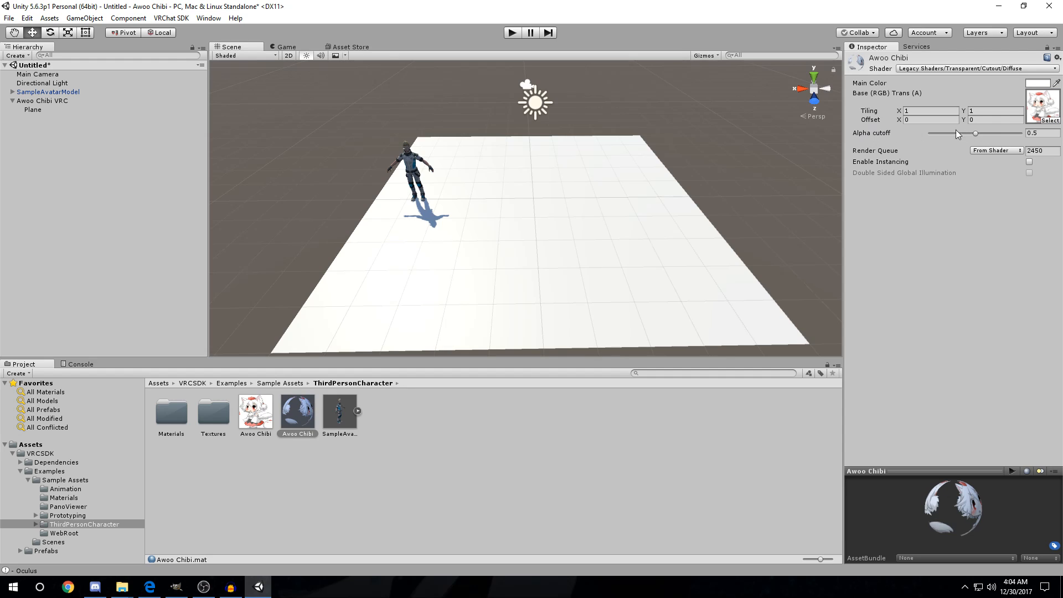
drag(297, 414, 535, 232)
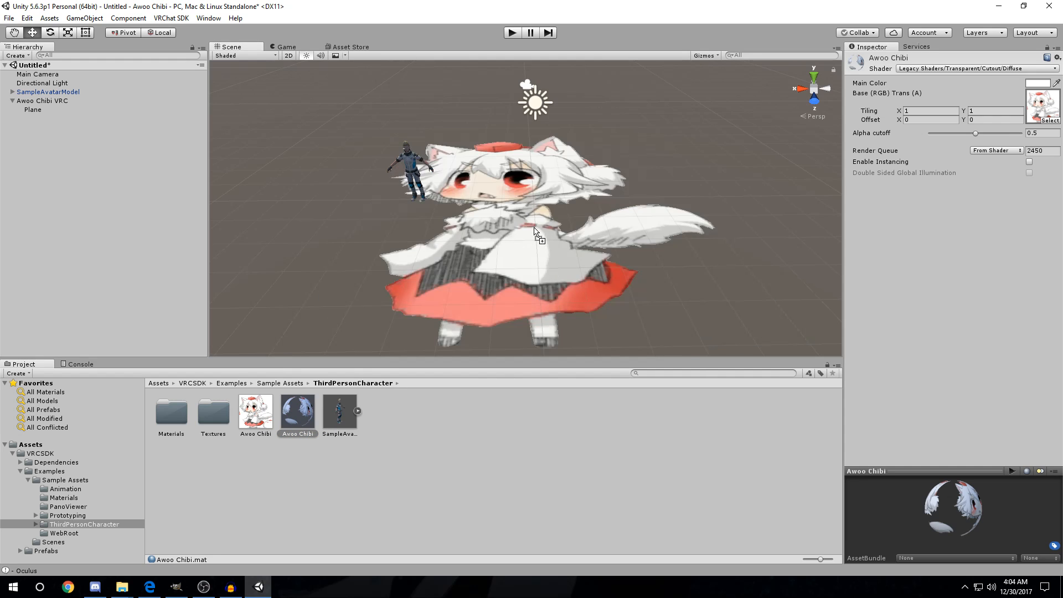
- Try the material's alpha cutoff at its maximum, at 0 and at about 0.66 while checking the image's edges on the plane
right_drag(610, 240, 600, 283)
key(w)
key(w)
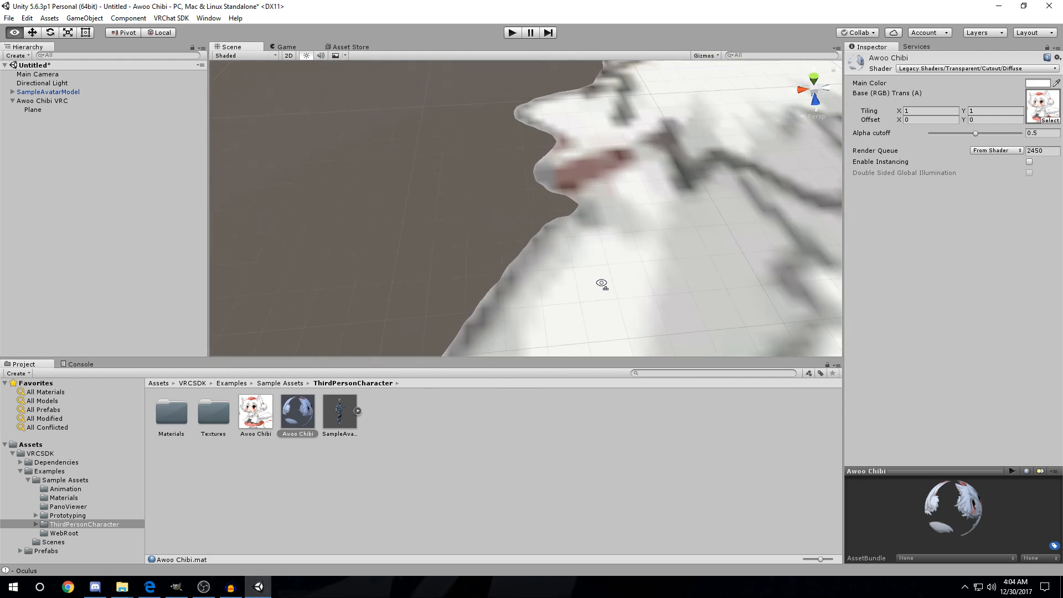
scroll(497, 266, up, 3)
right_drag(448, 264, 560, 211)
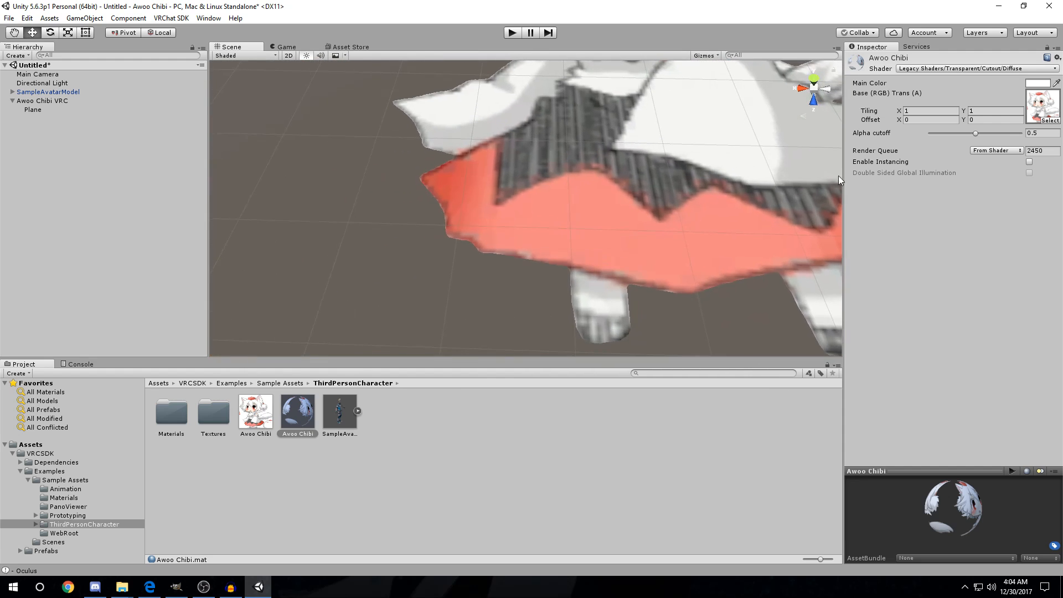
drag(976, 136, 1024, 137)
right_drag(620, 140, 634, 180)
click(1023, 134)
drag(1023, 134, 930, 131)
scroll(655, 203, down, 5)
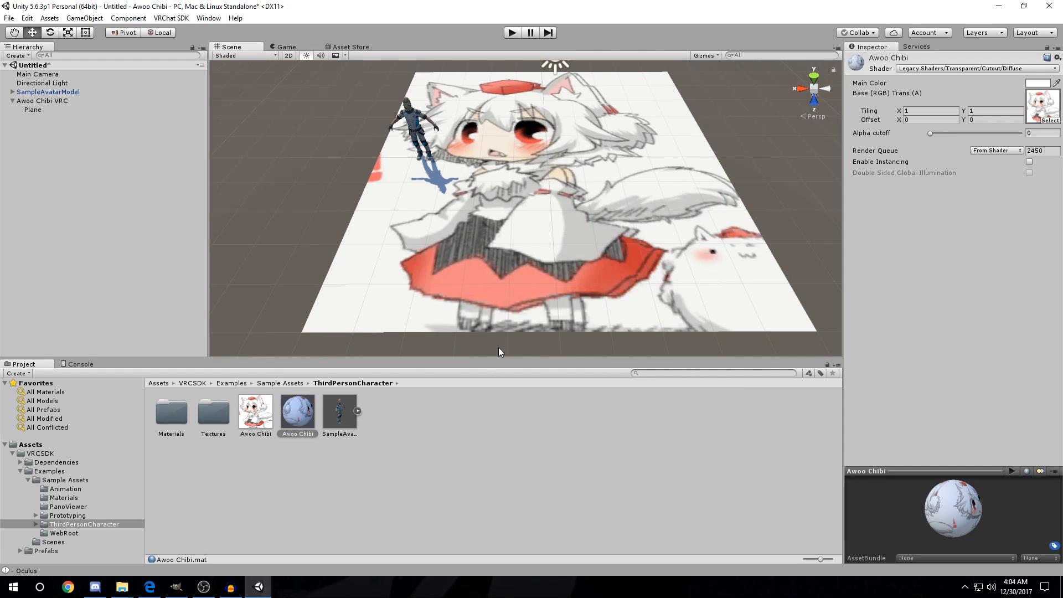
drag(931, 136, 990, 136)
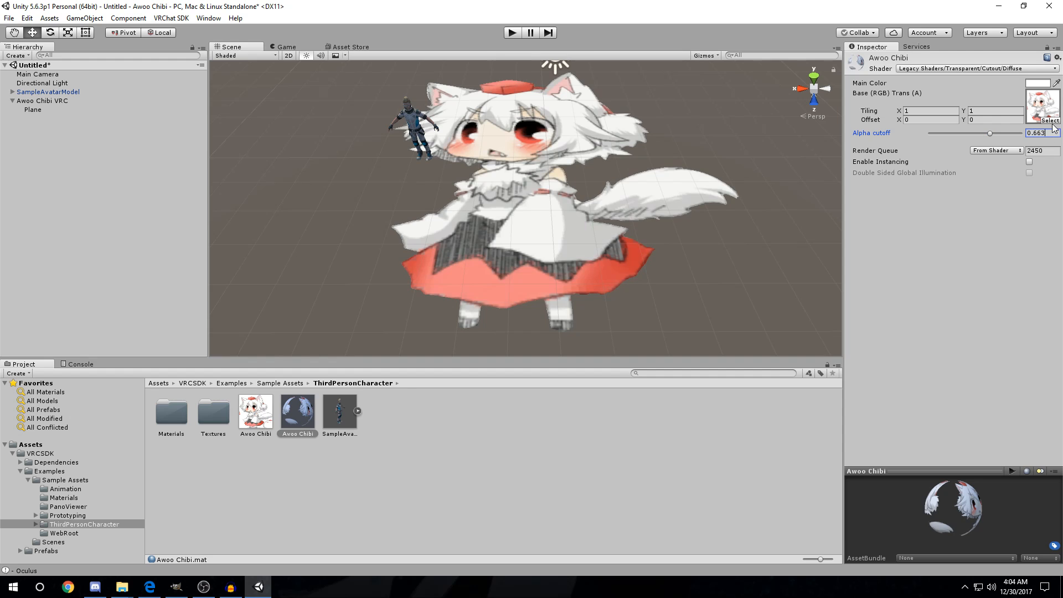
- Set the Awoo Chibi material's alpha cutoff to 0.75
key(BackSpace)
text(75)
right_drag(778, 125, 580, 220)
key(w)
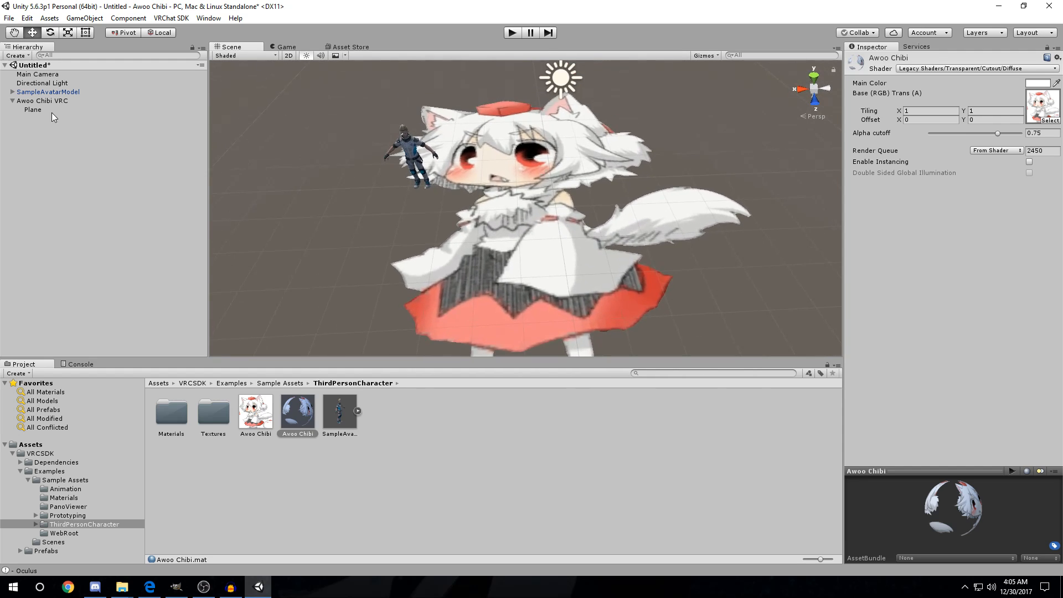
- Rename the Plane under Awoo Chibi VRC as Front
click(45, 109)
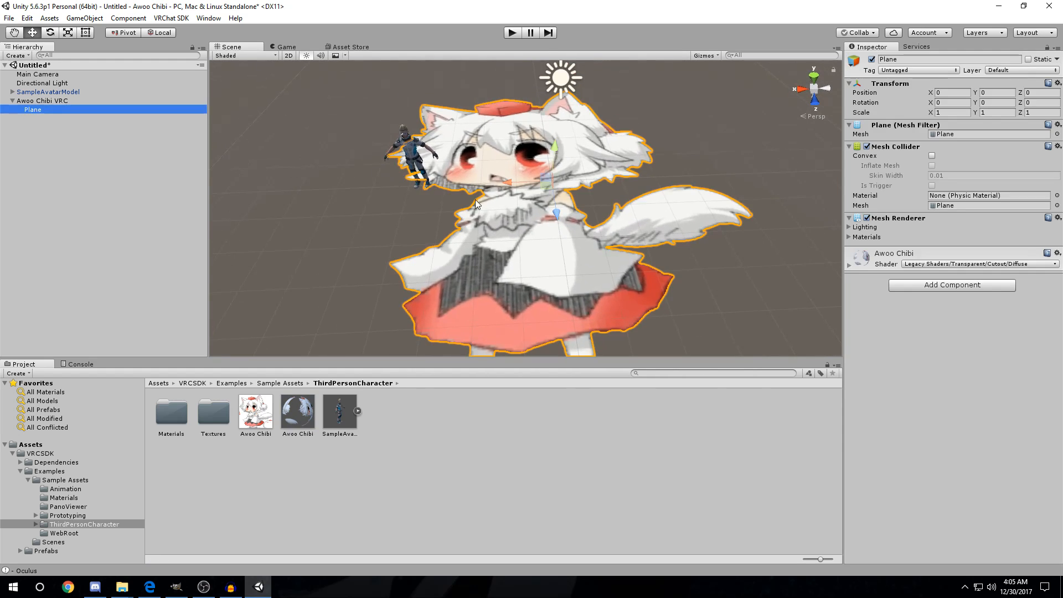
double_click(46, 110)
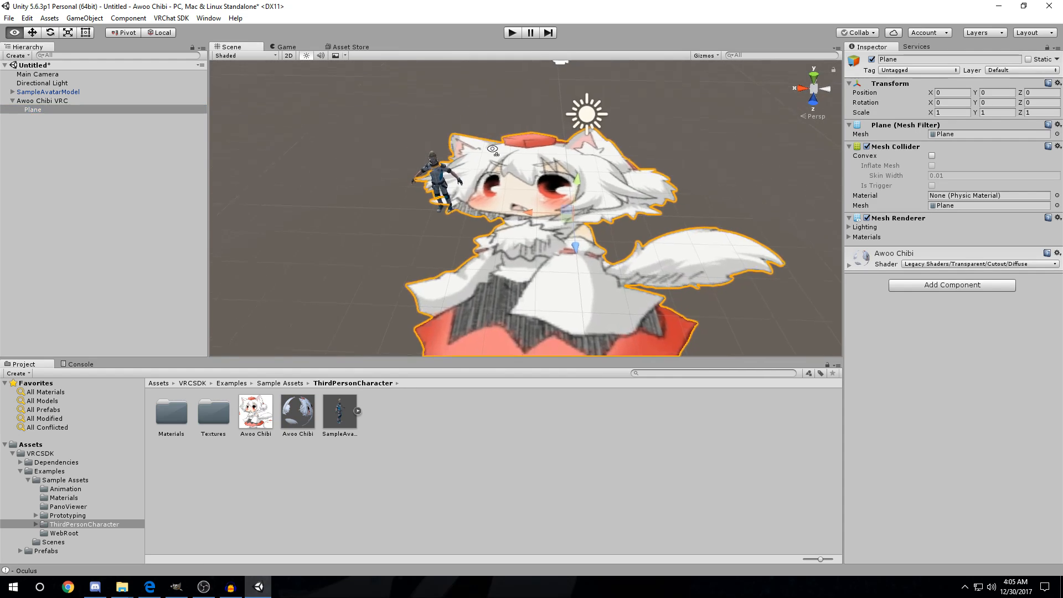
click(46, 109)
text(Front)
key(Return)
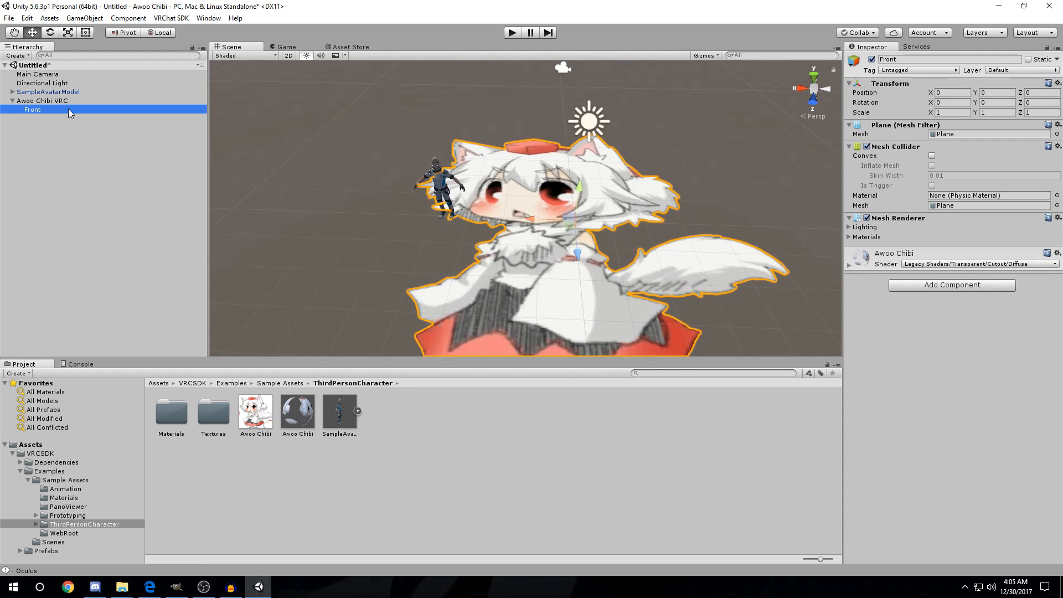
right_drag(495, 217, 503, 246)
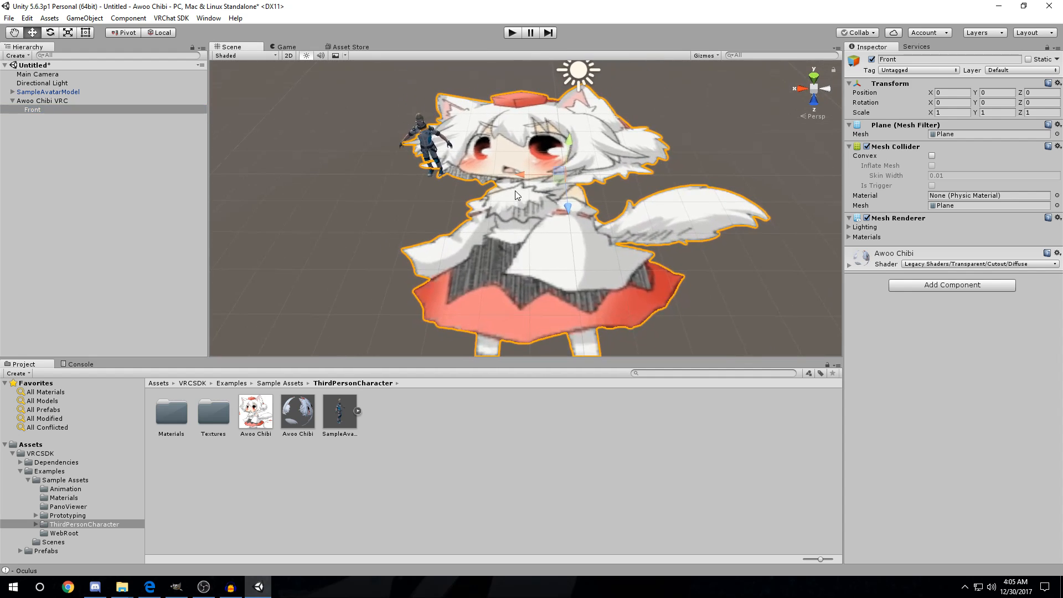
right_drag(462, 226, 455, 180)
click(447, 215)
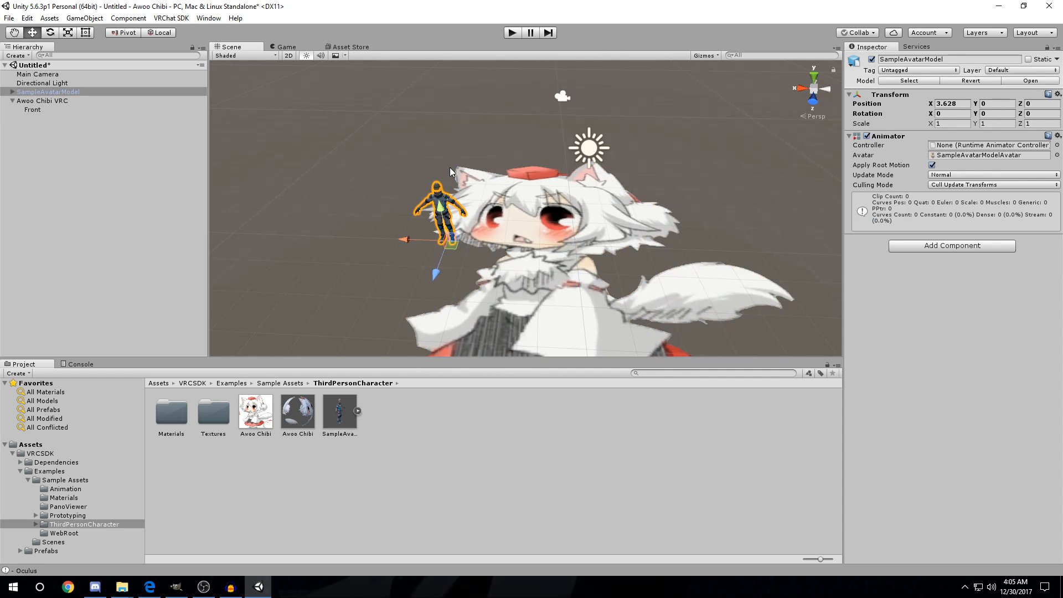
click(516, 220)
key(f)
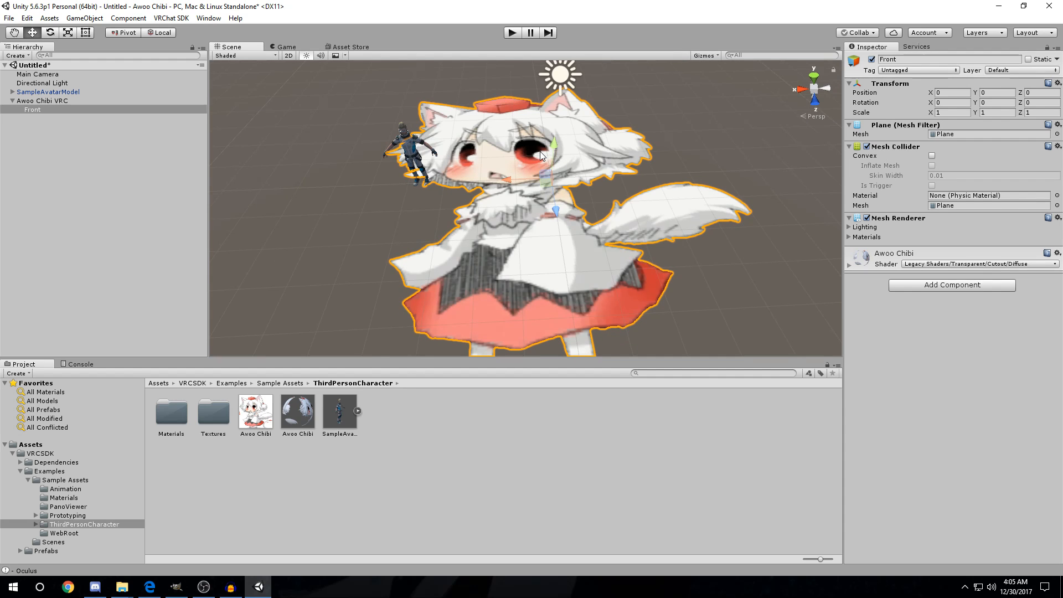
alt+drag(570, 200, 608, 160)
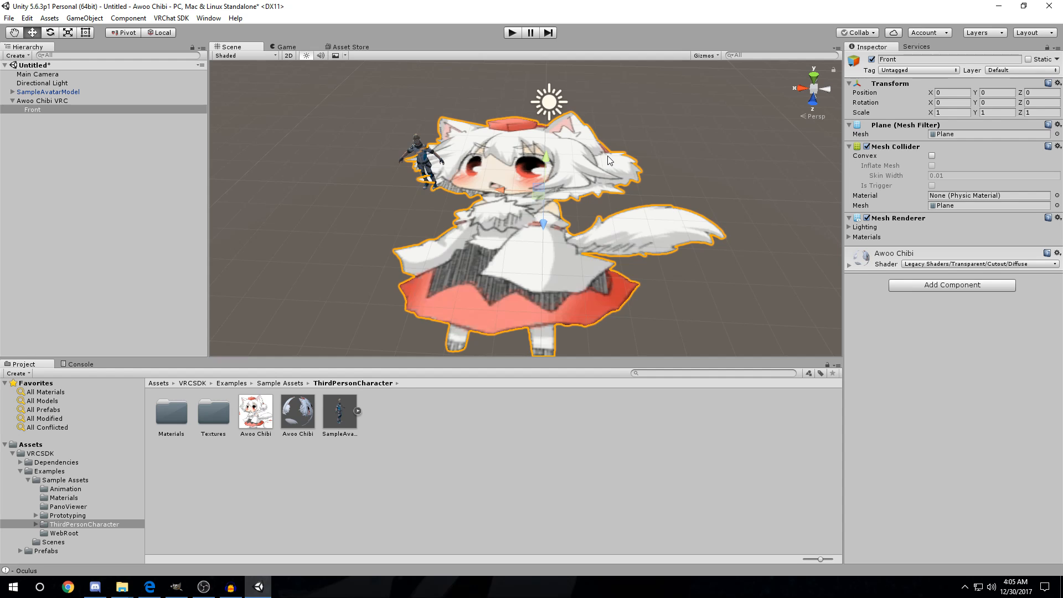
- Open the Calculator and bring up the 3D Objects folder that holds Awoo Chibi.png
click(11, 589)
click(78, 348)
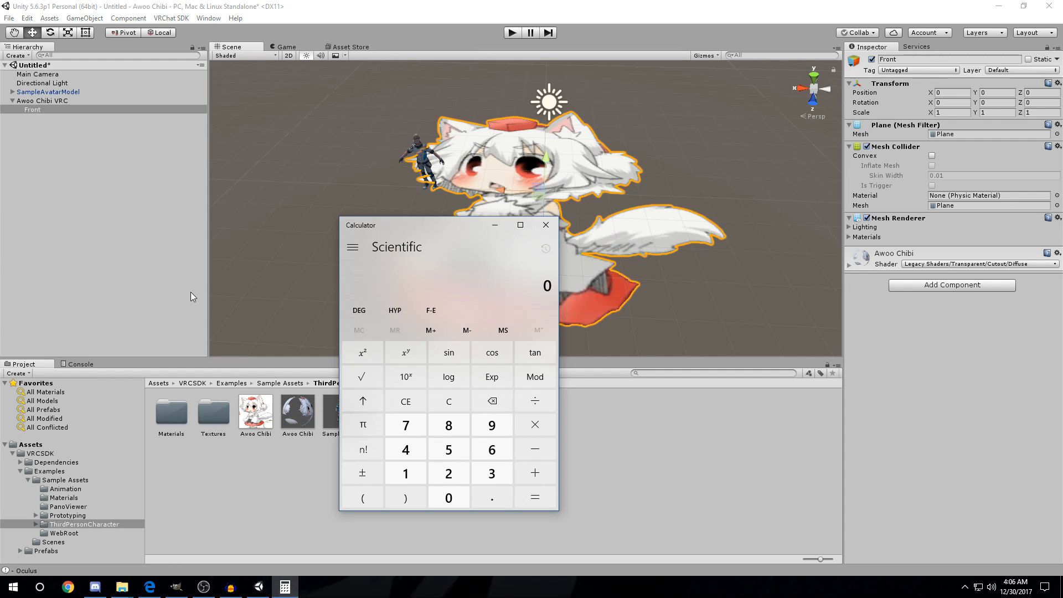
mouse_move(122, 587)
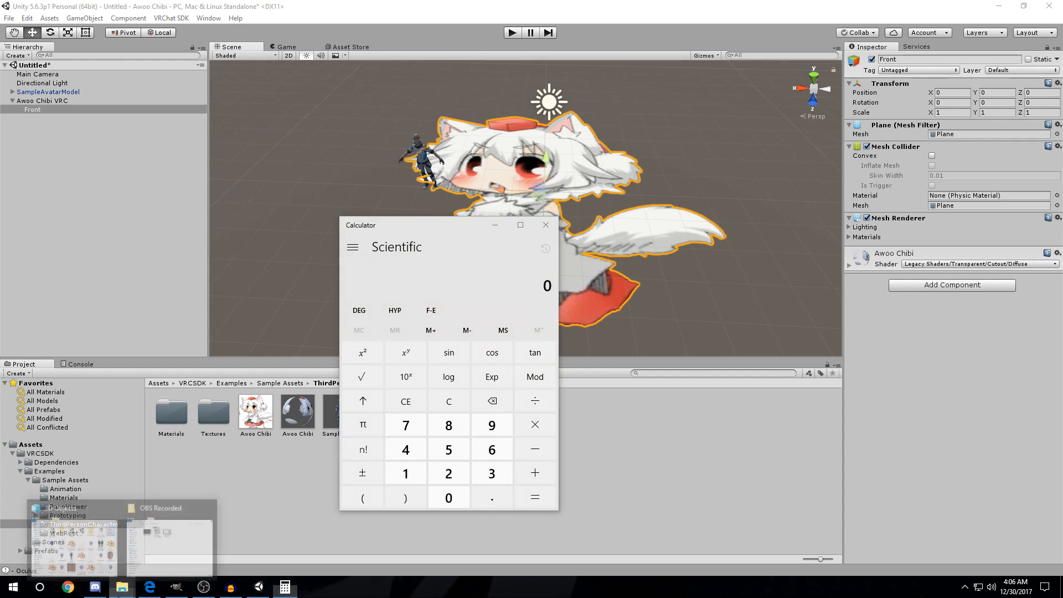
click(80, 554)
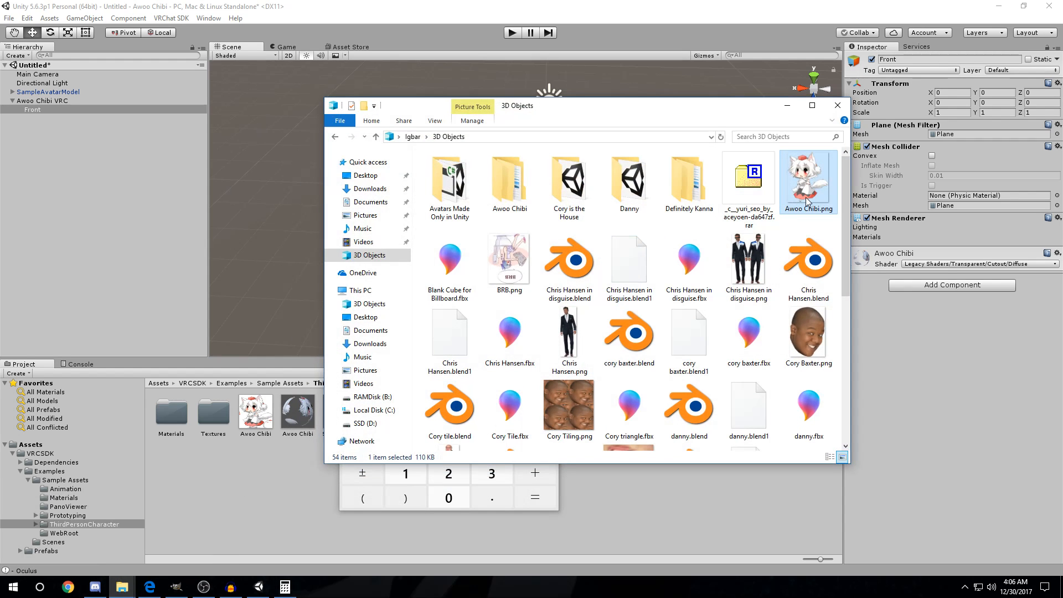
- Read the pixel dimensions of Awoo Chibi.png and divide its width by its height in the calculator, 313 ÷ 381
click(431, 486)
click(478, 476)
click(406, 474)
click(492, 474)
click(535, 401)
click(492, 474)
click(448, 426)
click(406, 473)
click(805, 189)
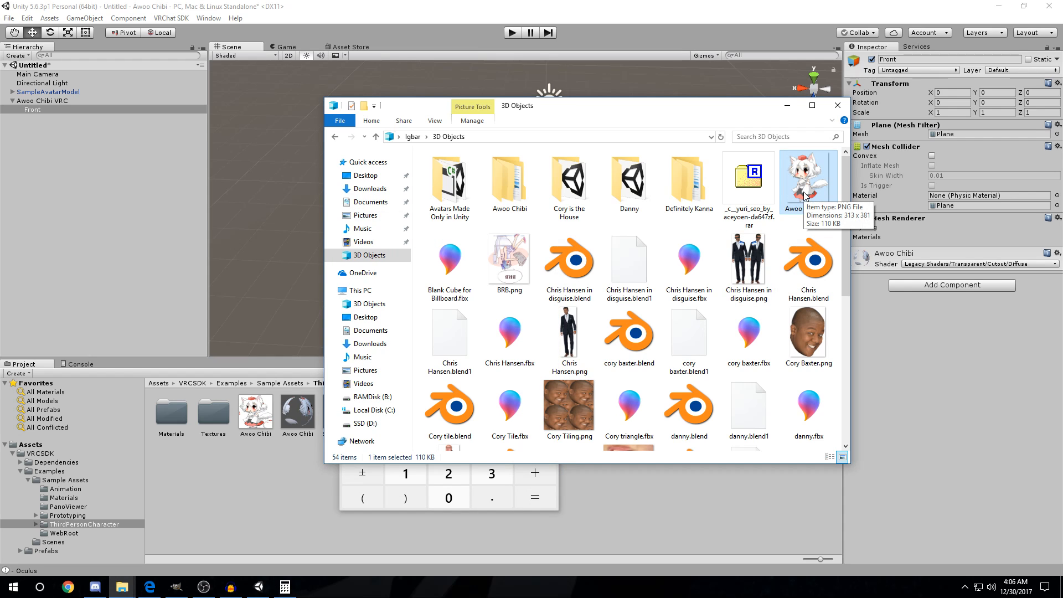
click(285, 585)
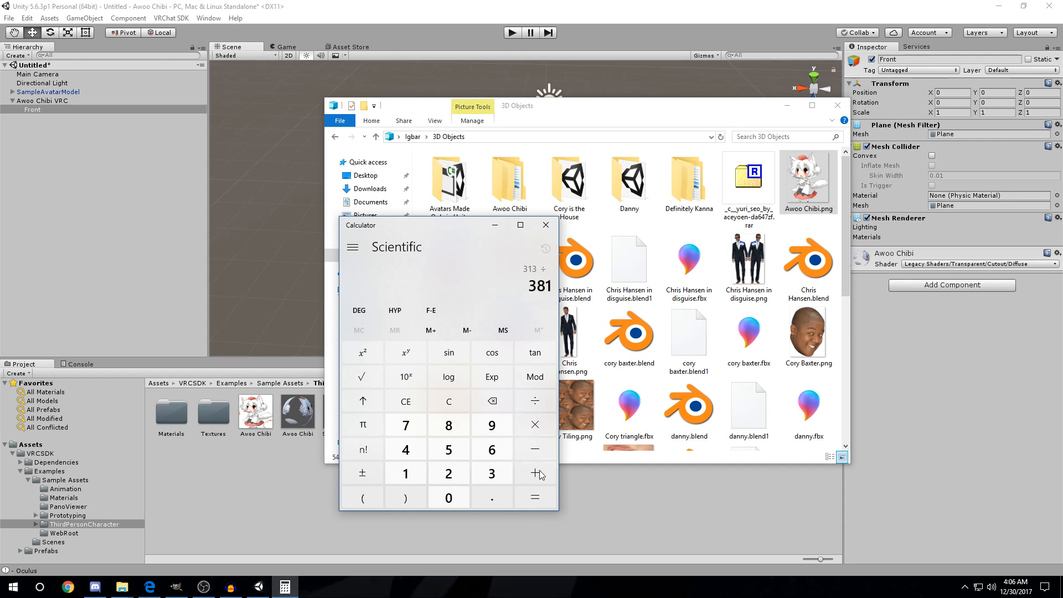
click(536, 495)
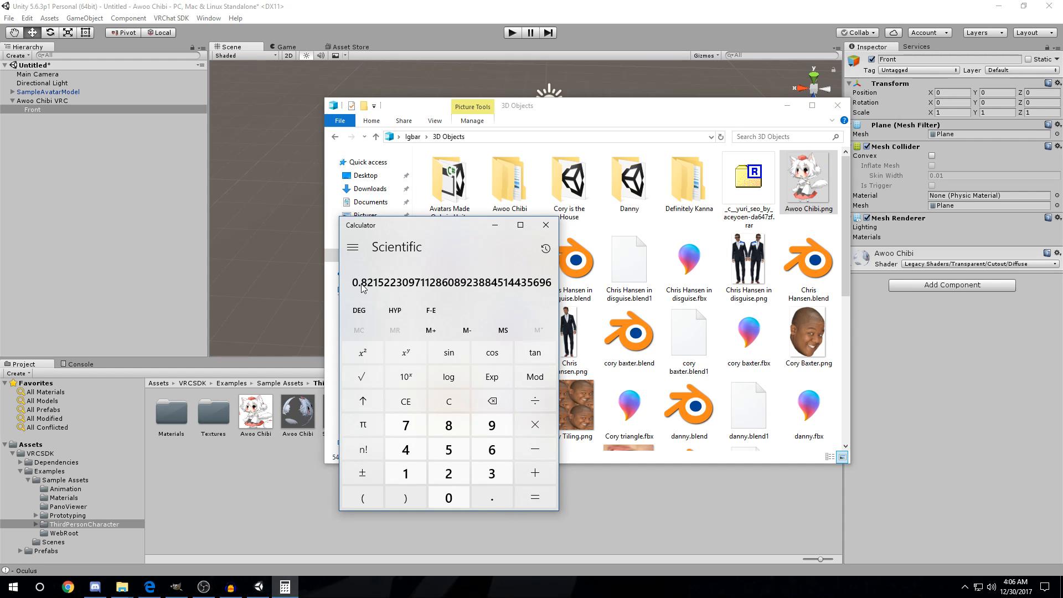
- Set the Front plane's X scale to the calculated width-to-height ratio, 0.821522
click(787, 105)
drag(431, 232, 540, 363)
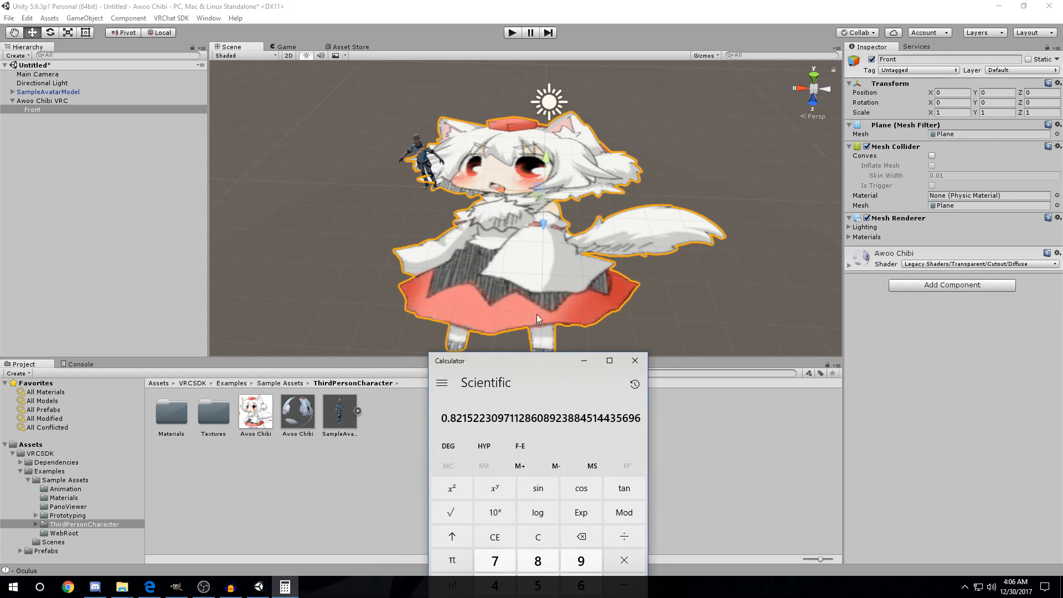
drag(540, 366, 567, 199)
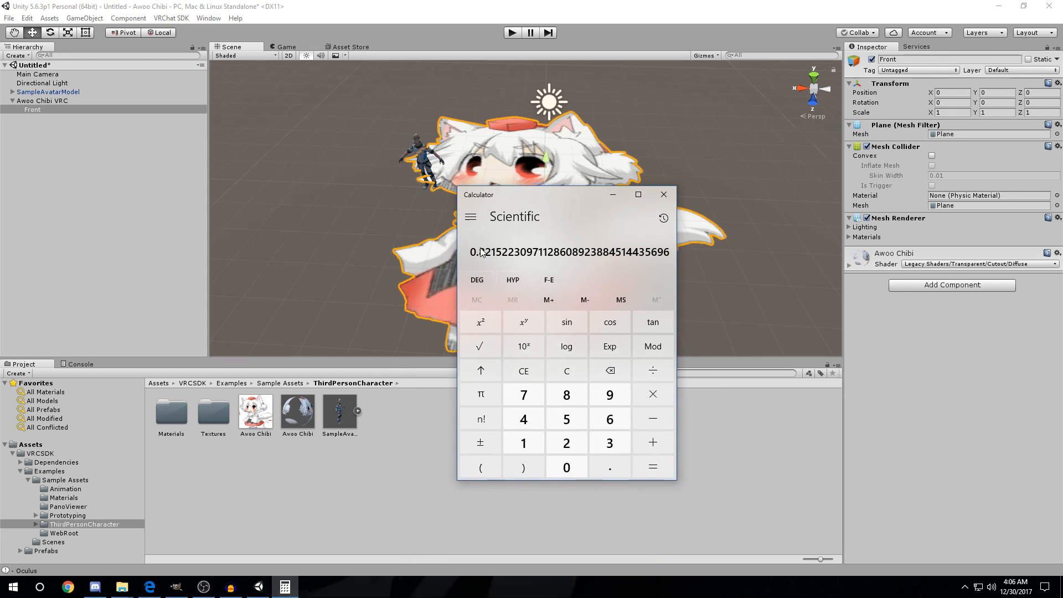
click(949, 112)
key(alt+Tab)
drag(581, 190, 1, 190)
click(960, 112)
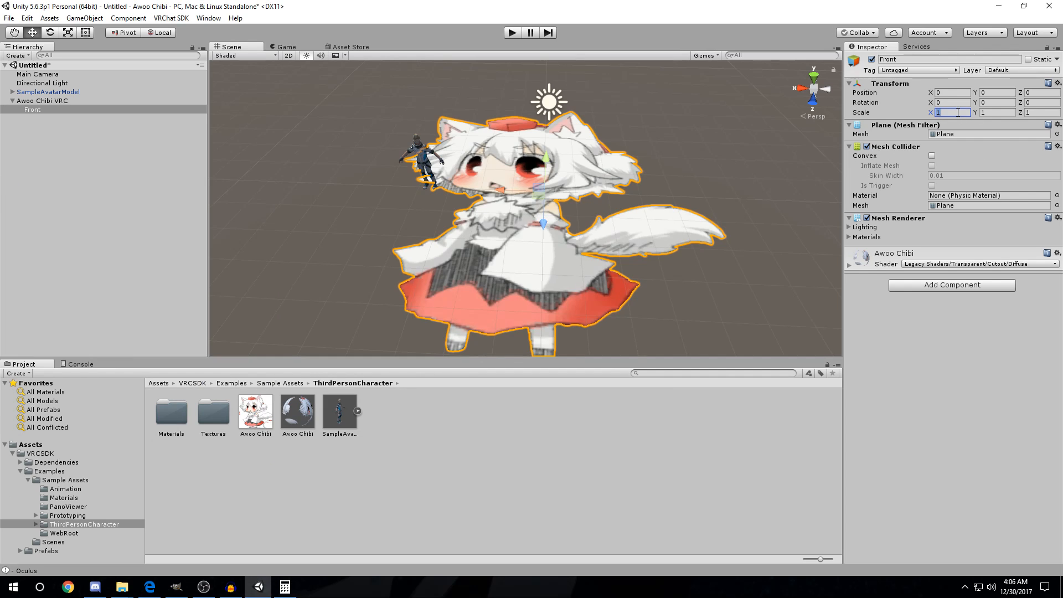
text(0.8)
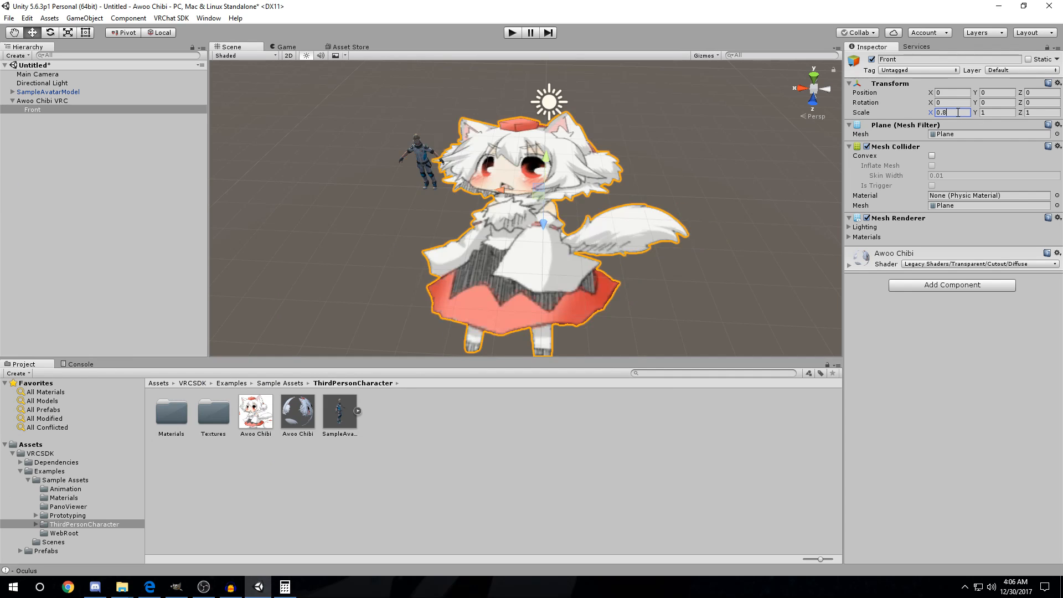
text(21522)
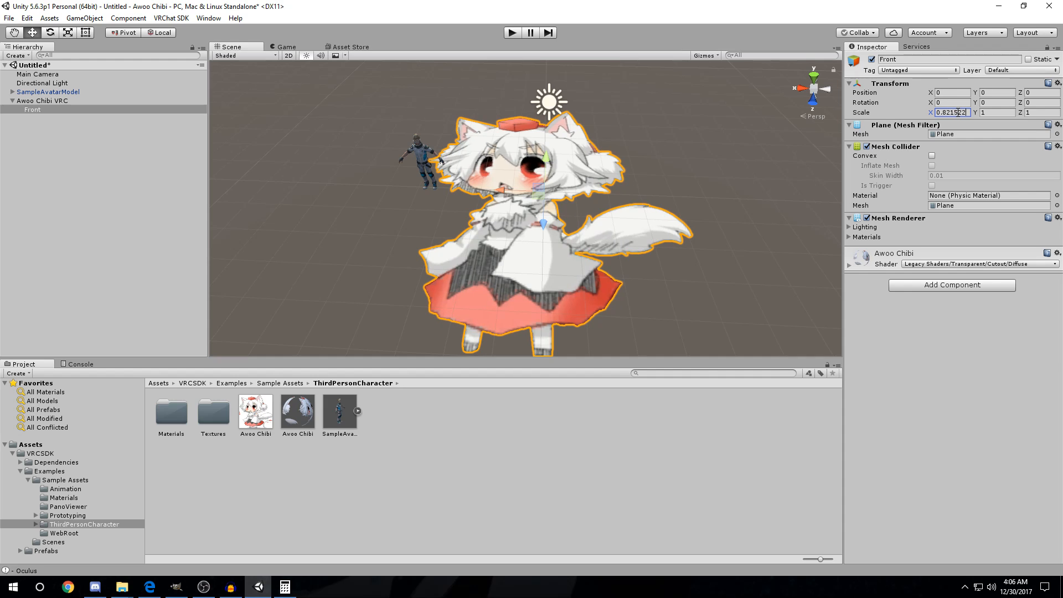
click(979, 330)
- Compare the rescaled Front plane's proportions with the original chibi image open in GIMP
mouse_move(506, 204)
right_down()
mouse_move(507, 234)
mouse_move(506, 210)
mouse_move(504, 223)
right_up()
key(w)
key(s)
key(w)
click(188, 590)
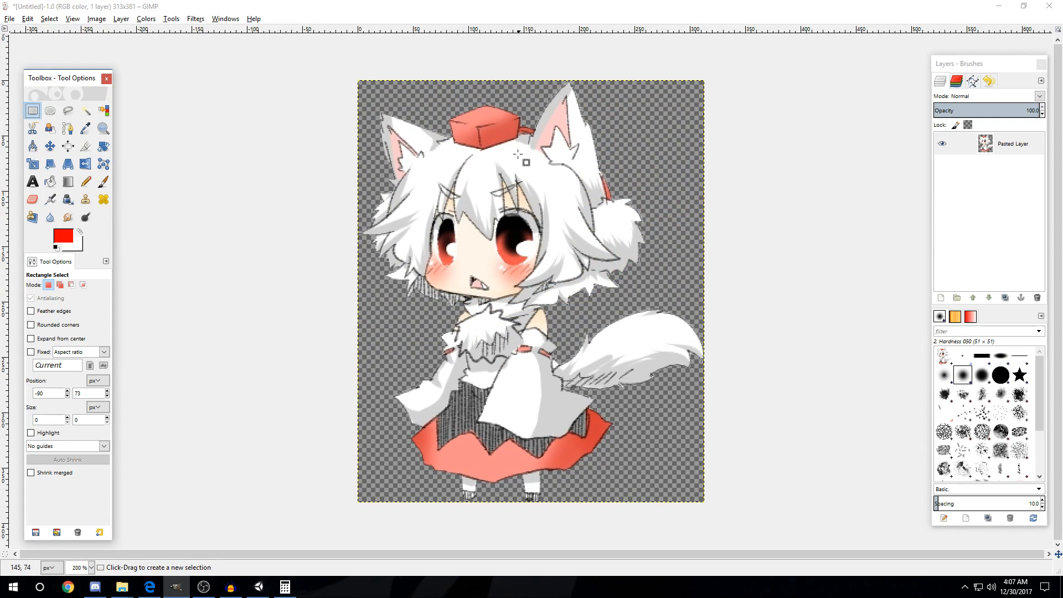
click(999, 5)
key(w)
mouse_move(535, 252)
right_down()
mouse_move(536, 209)
mouse_move(541, 240)
right_up()
key(s)
key(w)
key(s)
key(w)
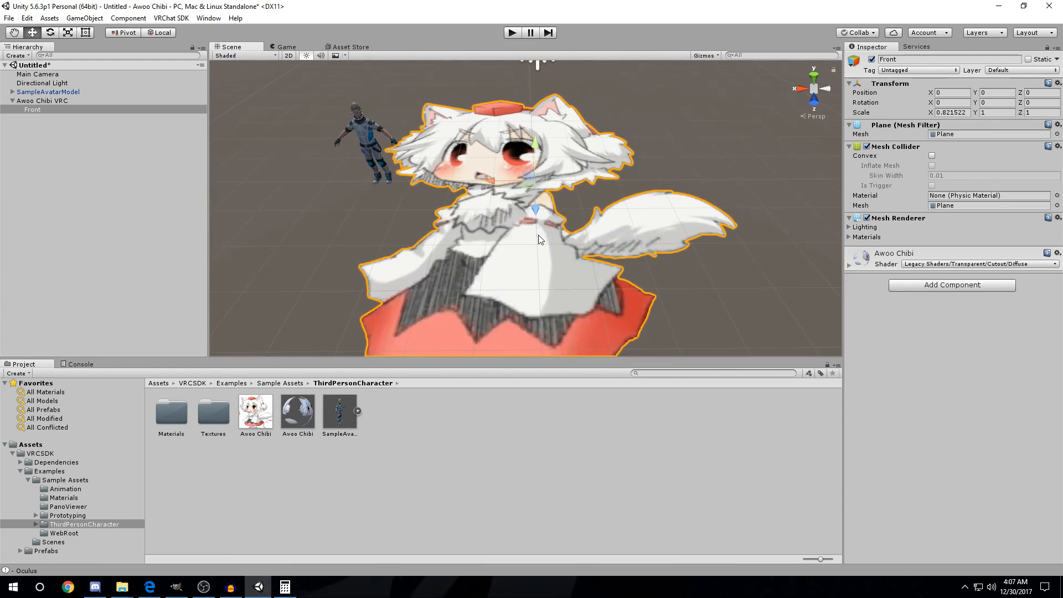
- Try a Z scale of 0.5 on the Front plane, then return it to 1
click(285, 587)
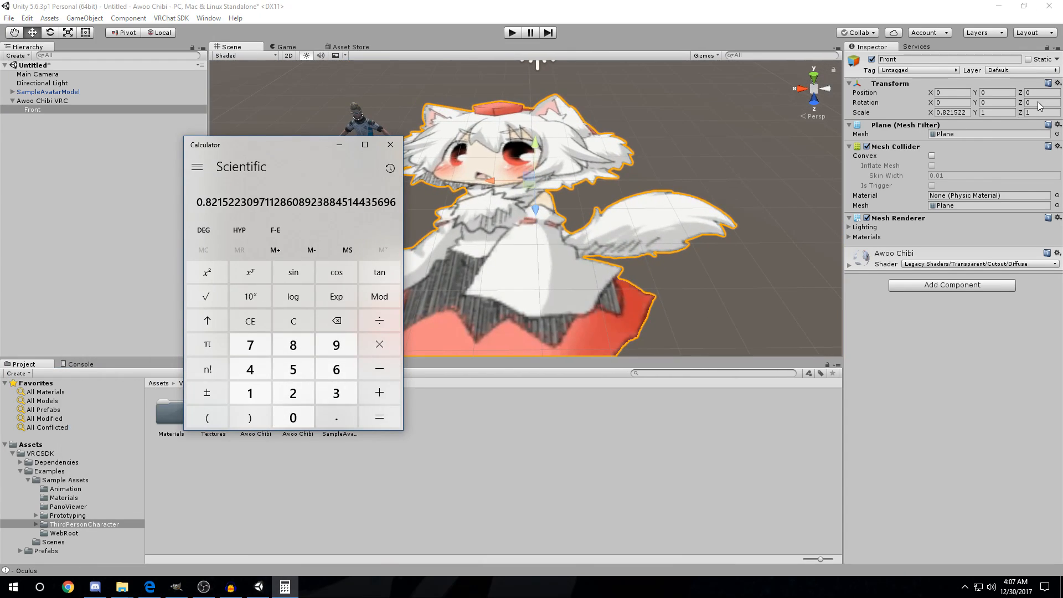
click(1033, 111)
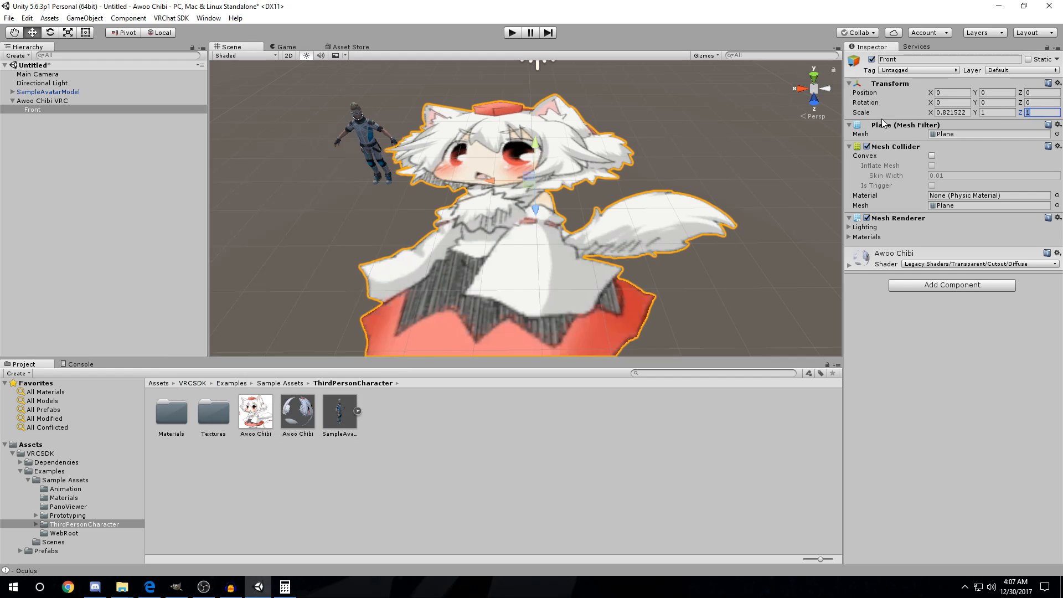
text(0.5)
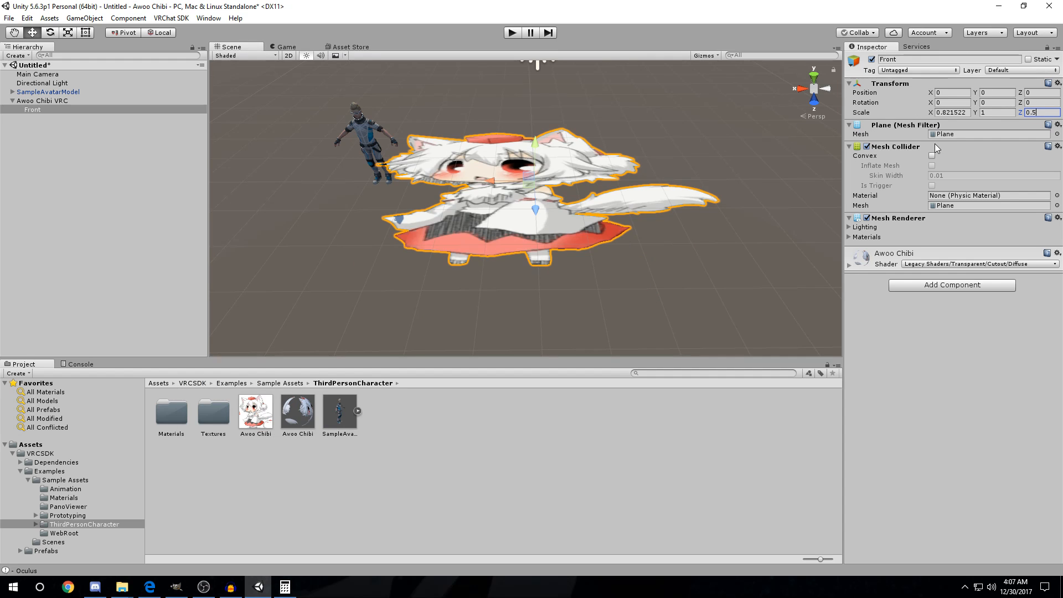
key(BackSpace)
key(BackSpace)
key(BackSpace)
text(1)
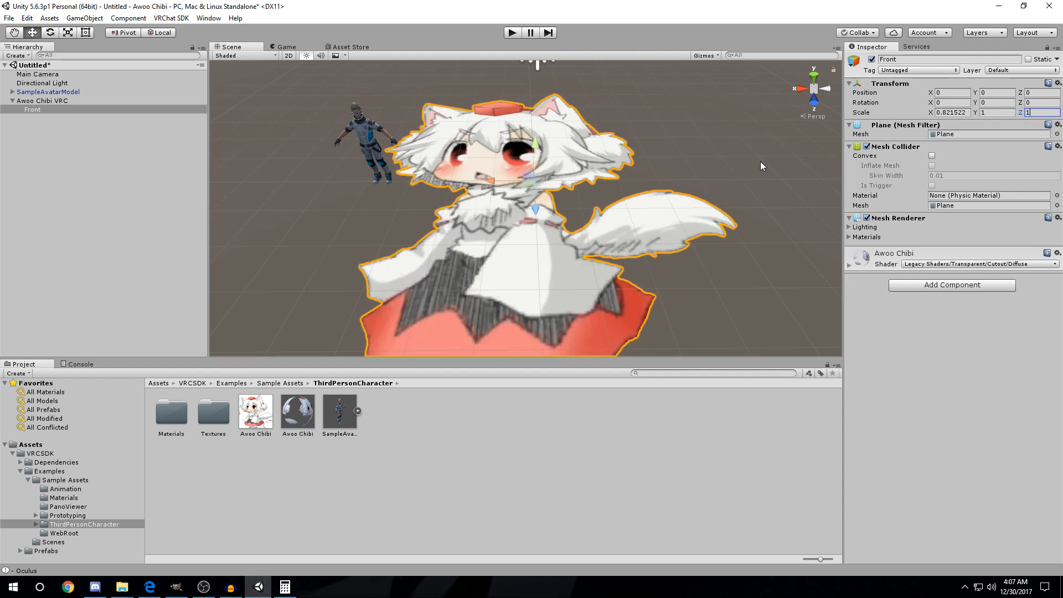
click(1025, 125)
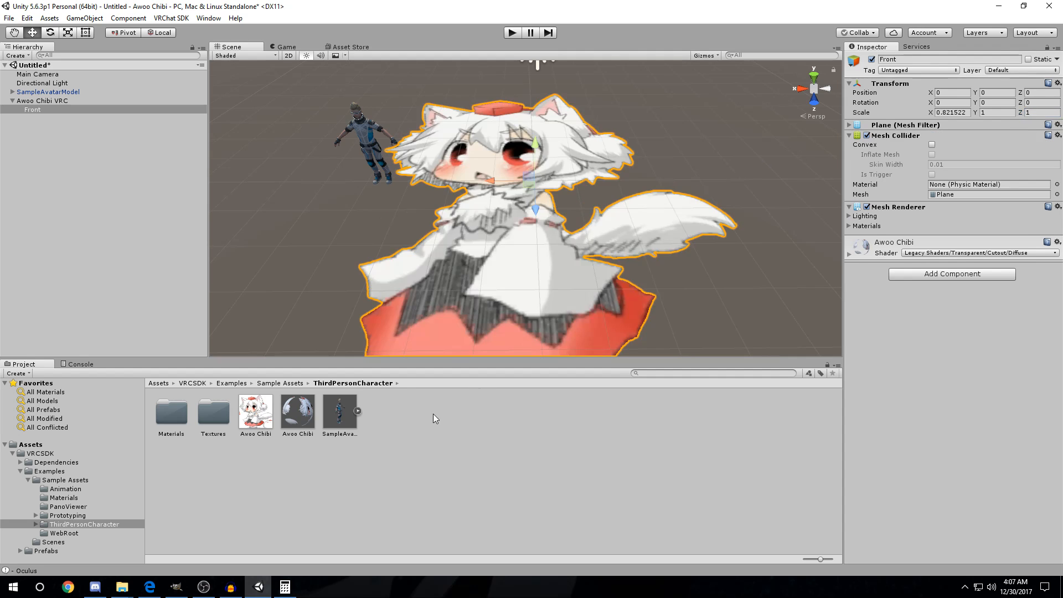
click(285, 587)
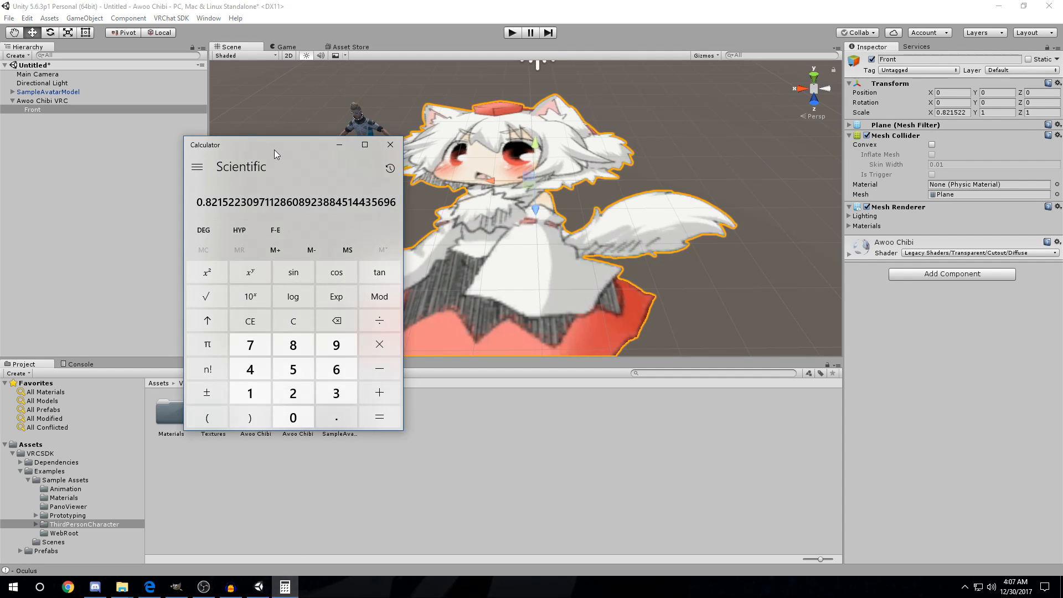
drag(274, 148, 318, 164)
click(898, 126)
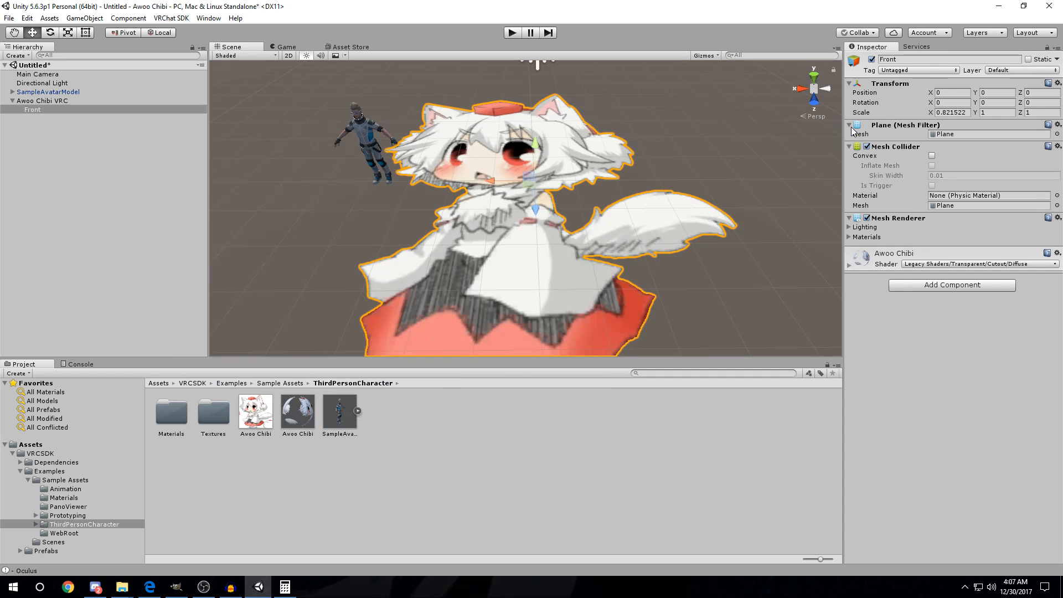
click(285, 586)
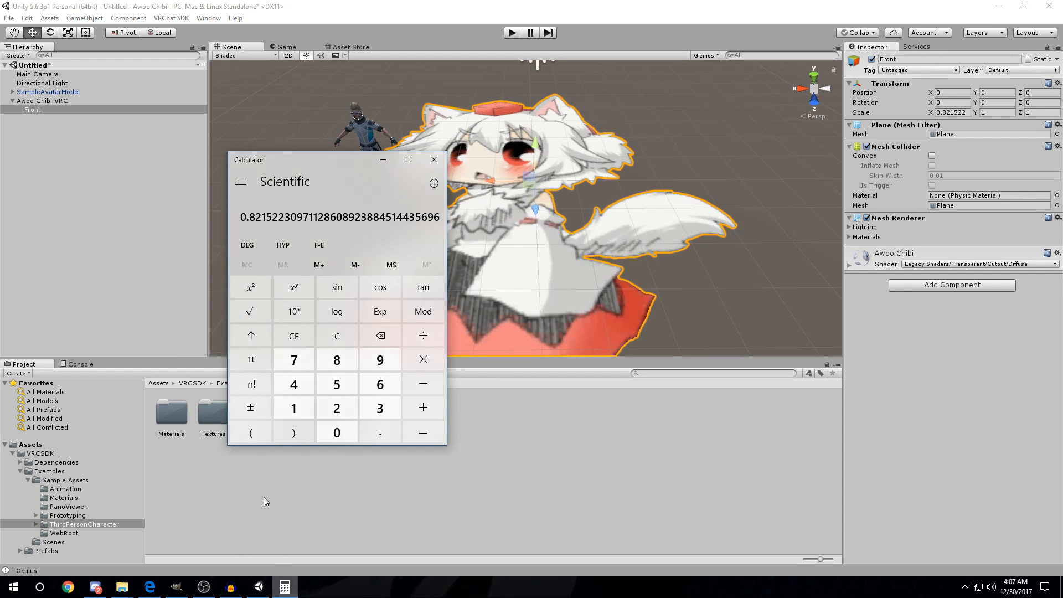
click(384, 162)
- Stand the Front plane upright by setting its X rotation to 90
alt+drag(536, 200, 576, 174)
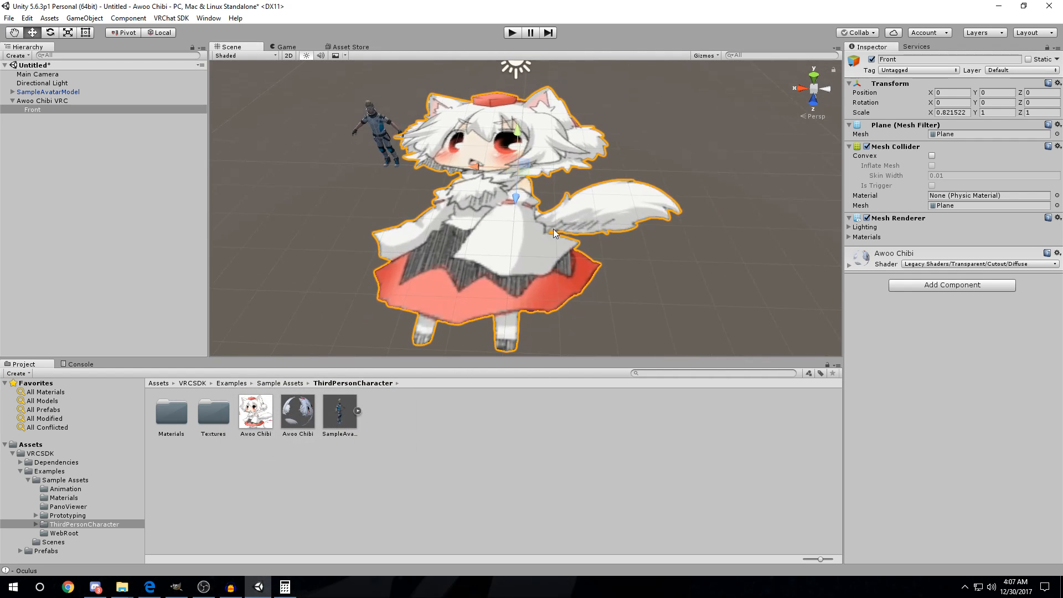
alt+drag(526, 124, 563, 180)
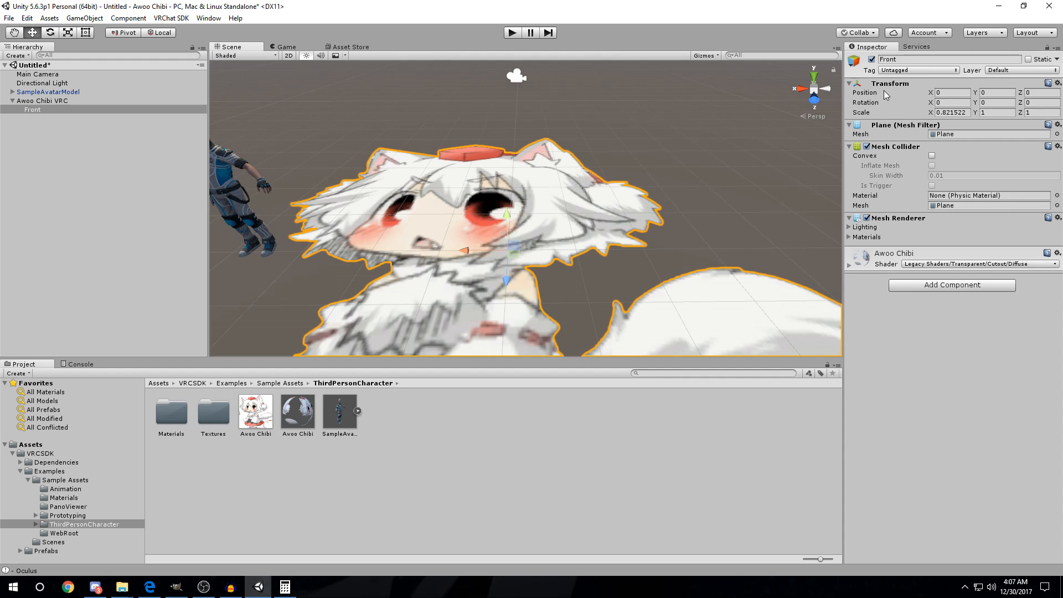
click(956, 103)
text(90)
key(s)
right_drag(677, 154, 621, 162)
key(d)
key(w)
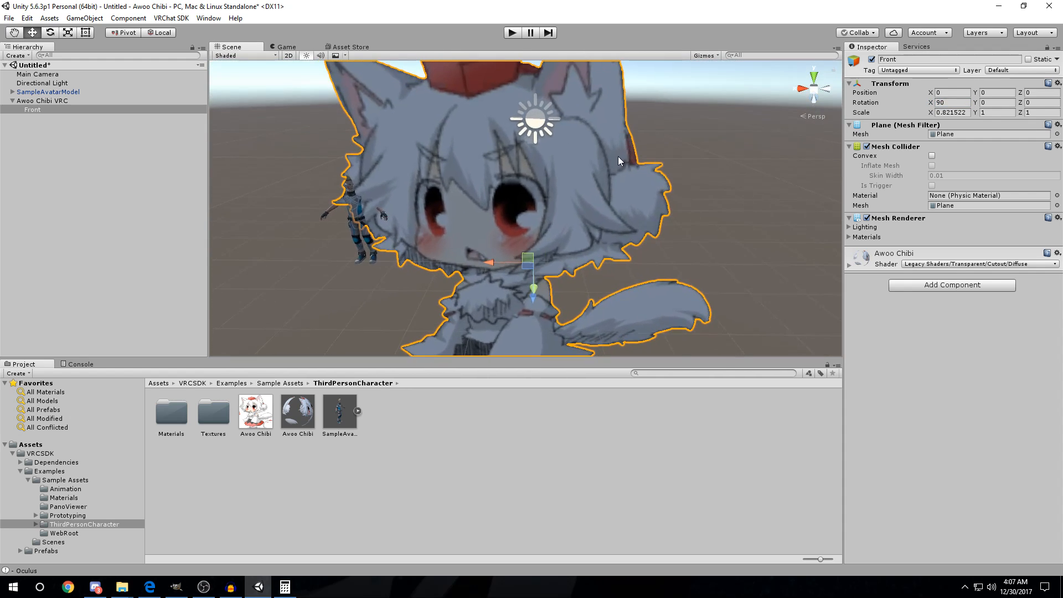
- Set the Front plane's Z scale to 0.1 and raise the plane to a Y position of 0.545
click(285, 587)
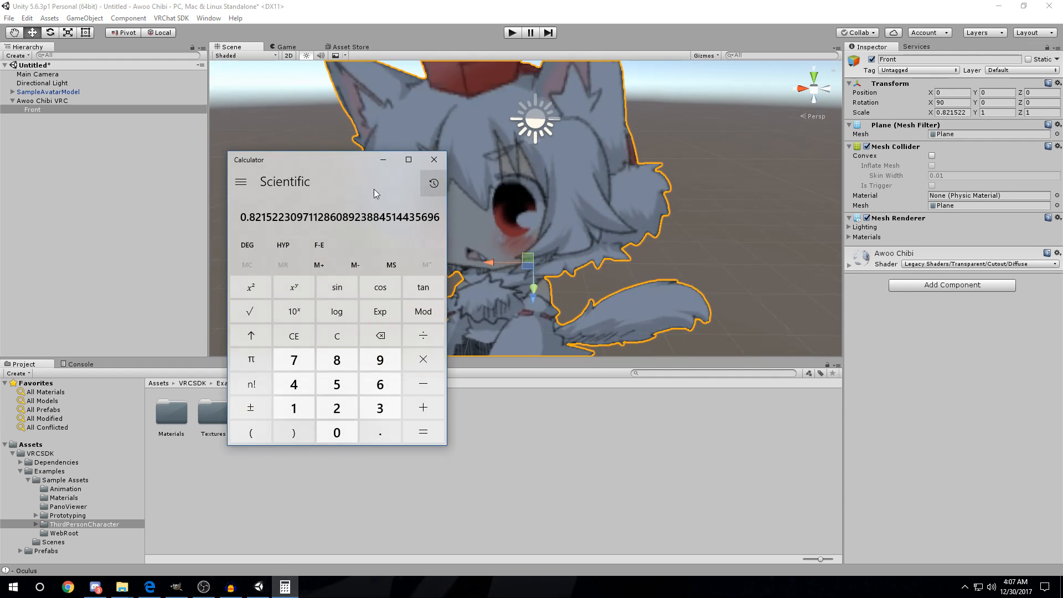
click(1032, 113)
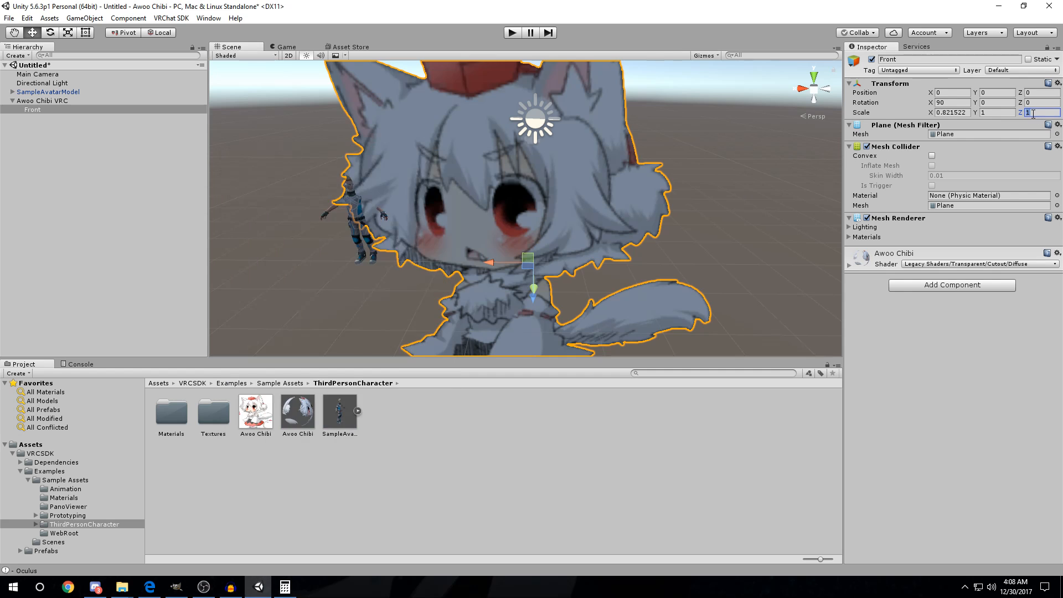
text(0.1)
alt+drag(626, 305, 634, 234)
scroll(476, 349, up, 5)
scroll(591, 243, down, 3)
key(w)
key(a)
right_drag(471, 233, 434, 198)
key(s)
key(d)
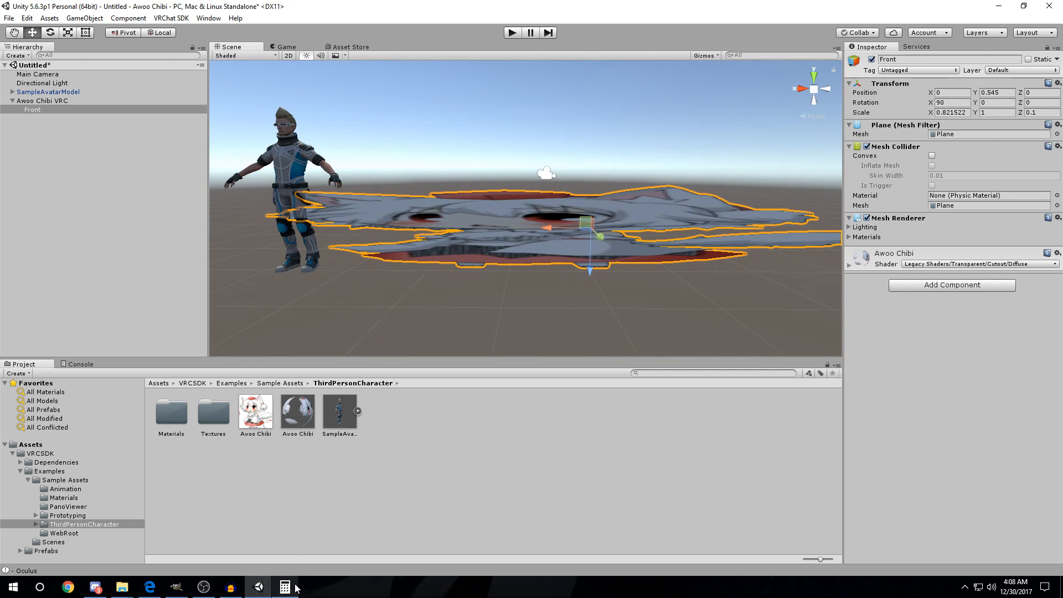
- Set the Front plane's Z scale back to 1
click(295, 588)
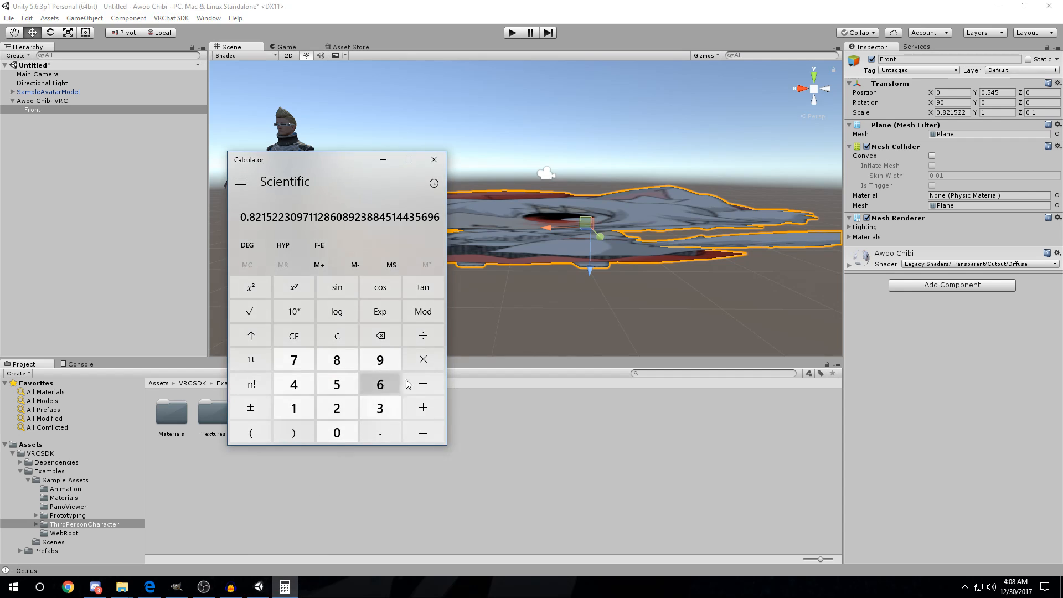
click(1041, 113)
key(BackSpace)
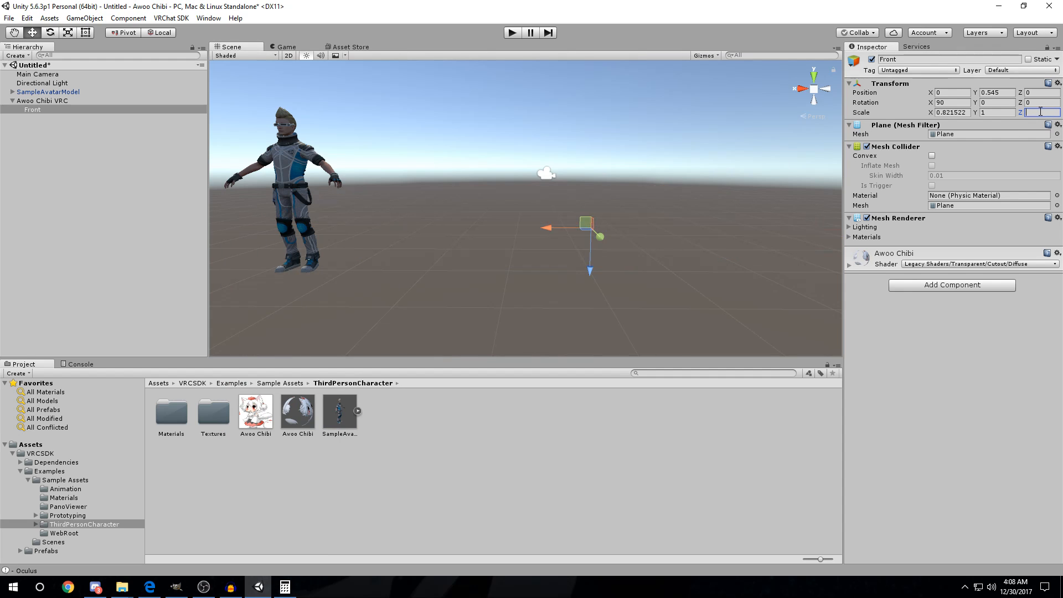
text(1)
key(s)
right_drag(591, 262, 580, 248)
key(w)
- Set the Front plane's Z scale to 0.2 and raise the plane to a Y position of about 1.12
click(1031, 113)
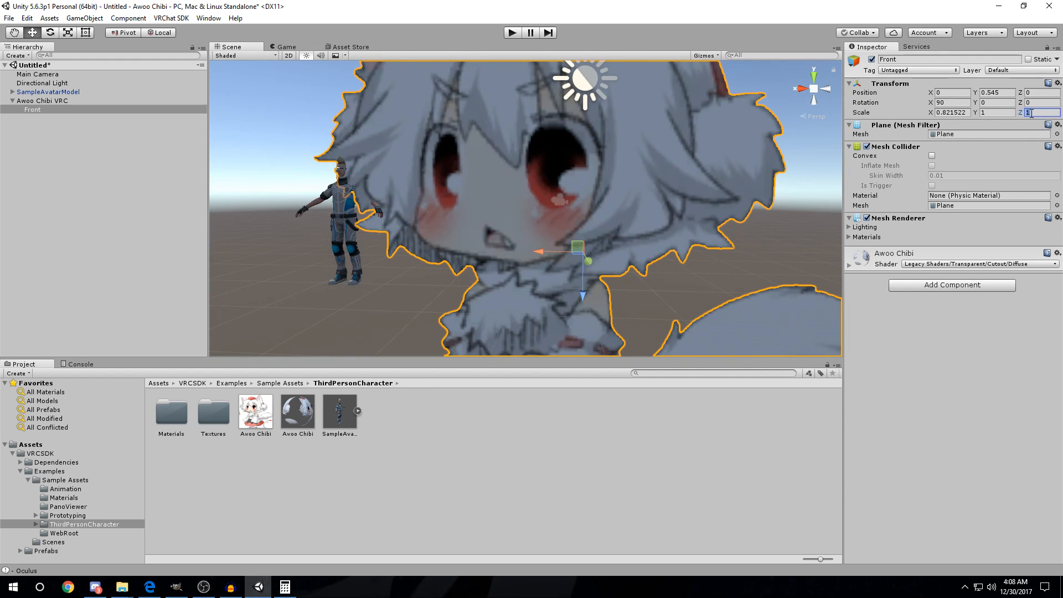
text(0.2)
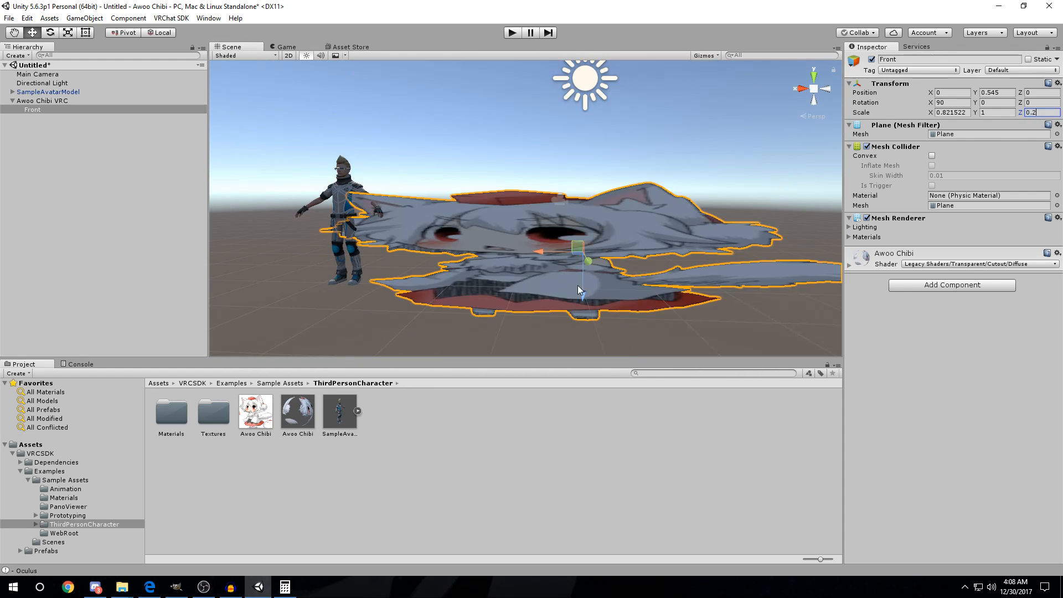
drag(584, 294, 565, 274)
drag(612, 241, 818, 199)
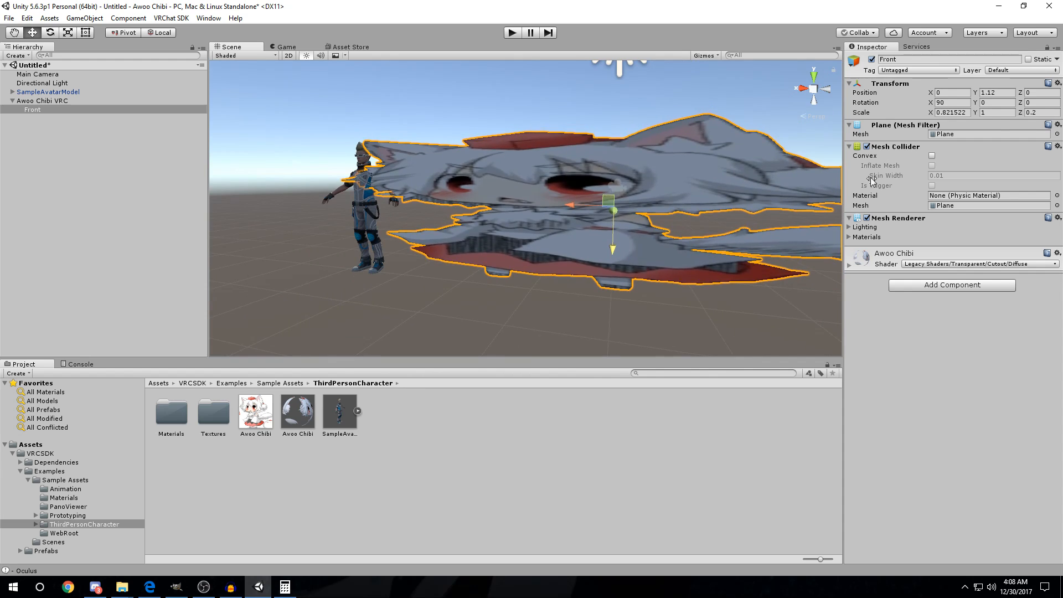
- Set the Front plane's Y position to 1 and its Z scale to 0.15
text(1)
alt+drag(493, 267, 464, 259)
click(1046, 112)
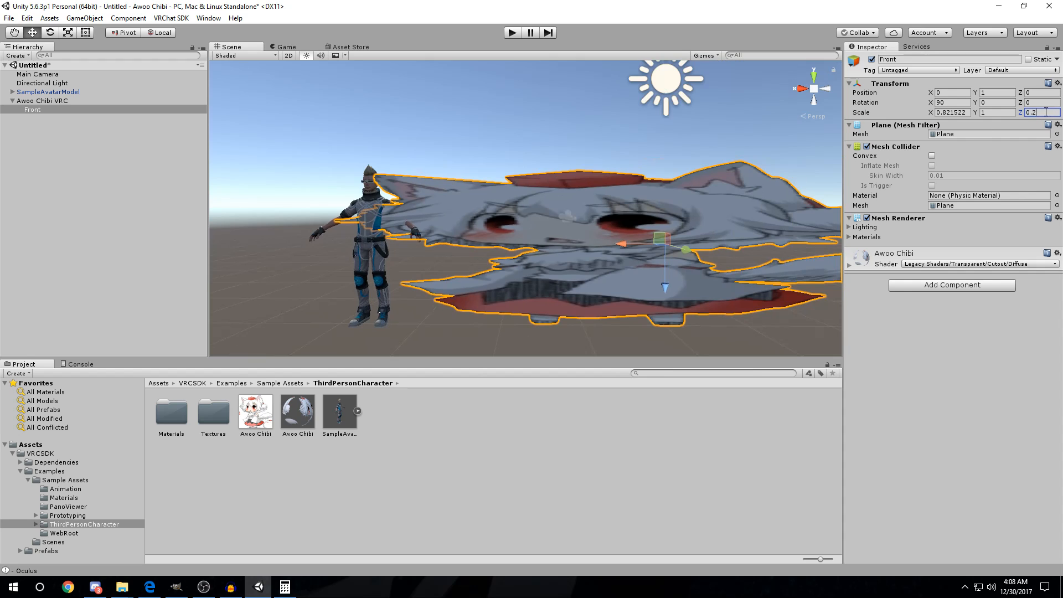
key(BackSpace)
text(15)
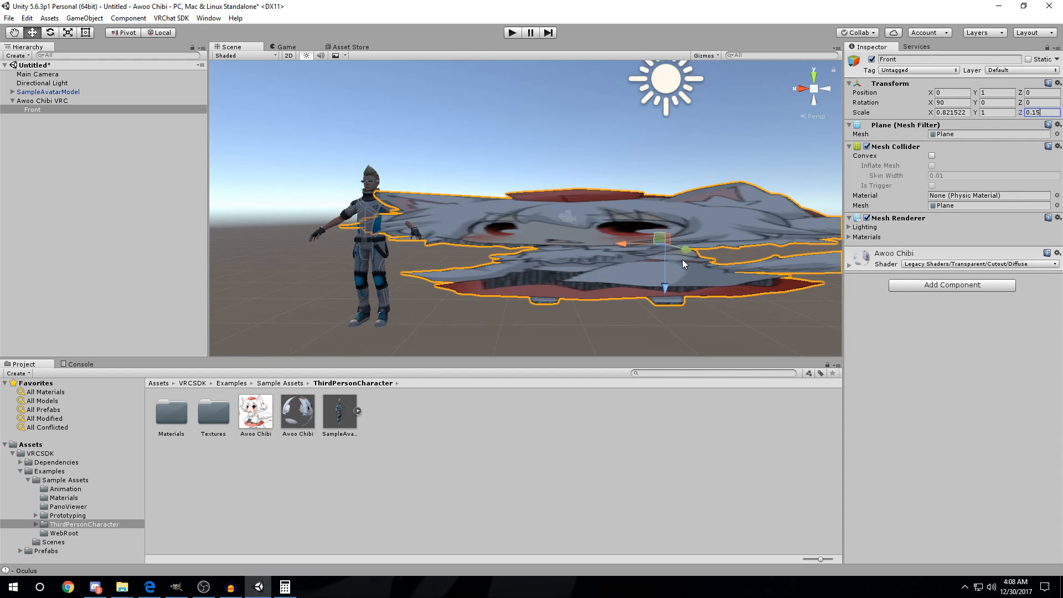
- Lower the Front plane to a Y position of 0.75
drag(671, 287, 678, 306)
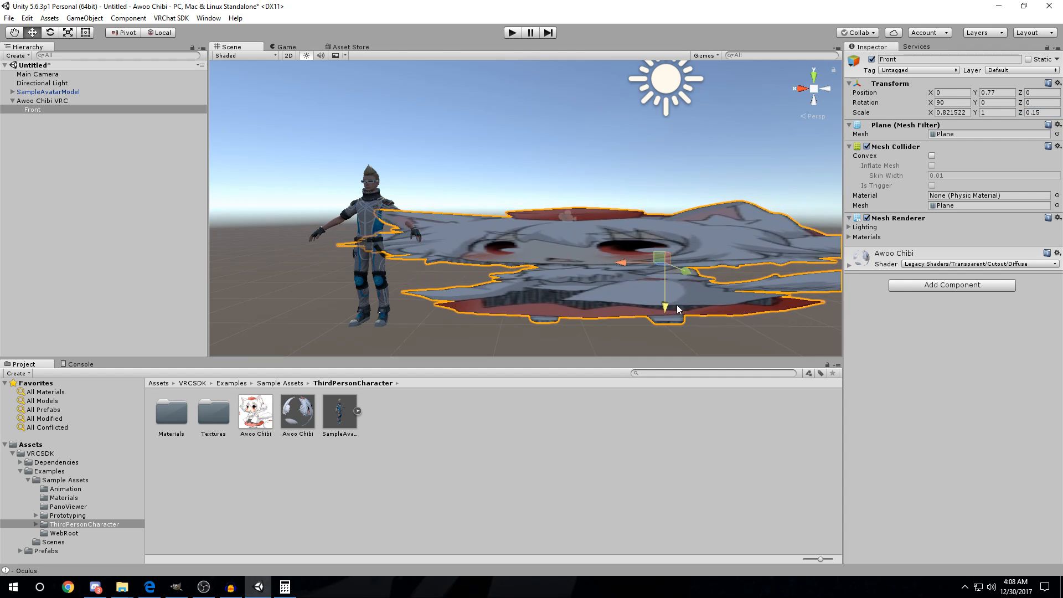
click(992, 93)
text(0)
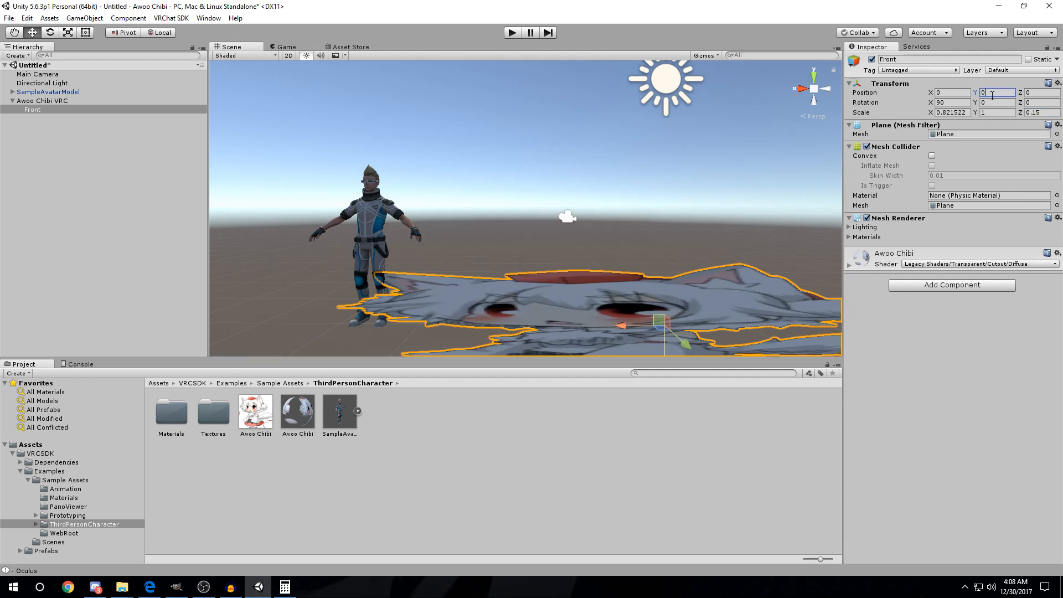
text(.5)
right_drag(653, 244, 553, 275)
drag(577, 275, 579, 252)
click(996, 93)
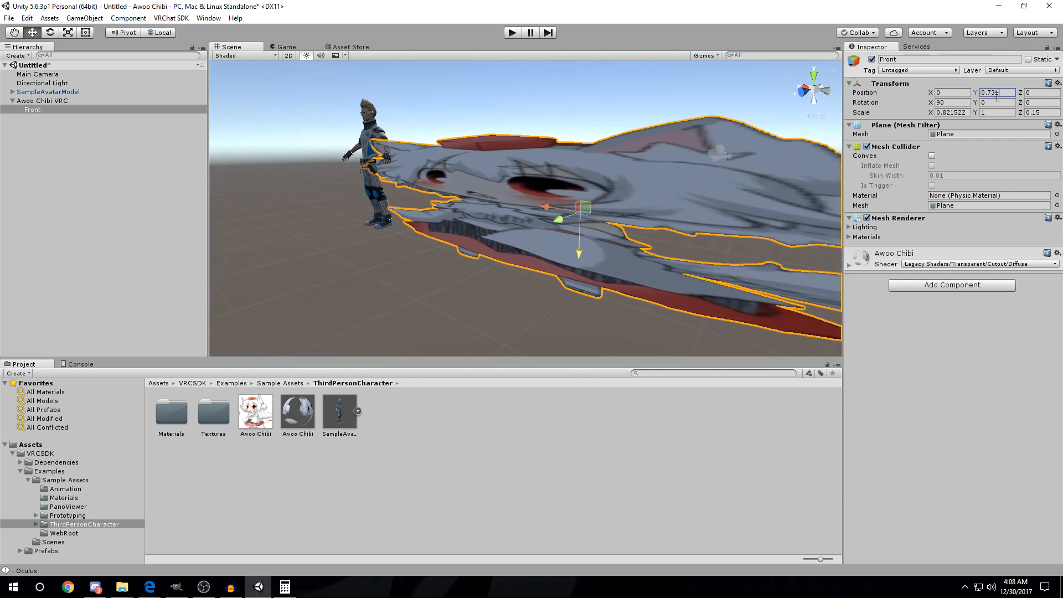
text(0.75)
right_drag(368, 257, 470, 286)
right_drag(627, 246, 666, 234)
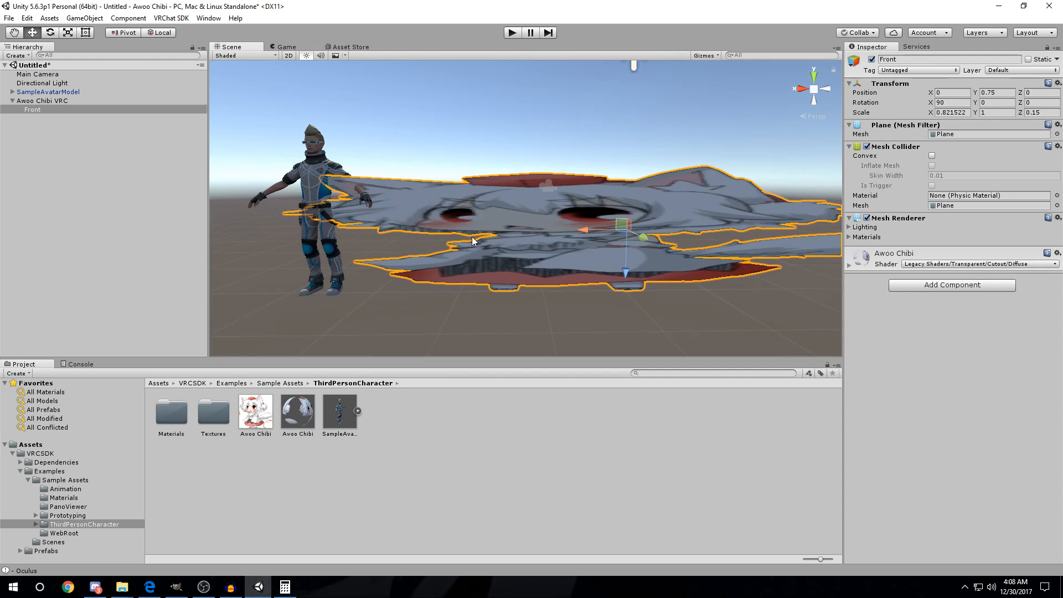
right_drag(466, 242, 565, 227)
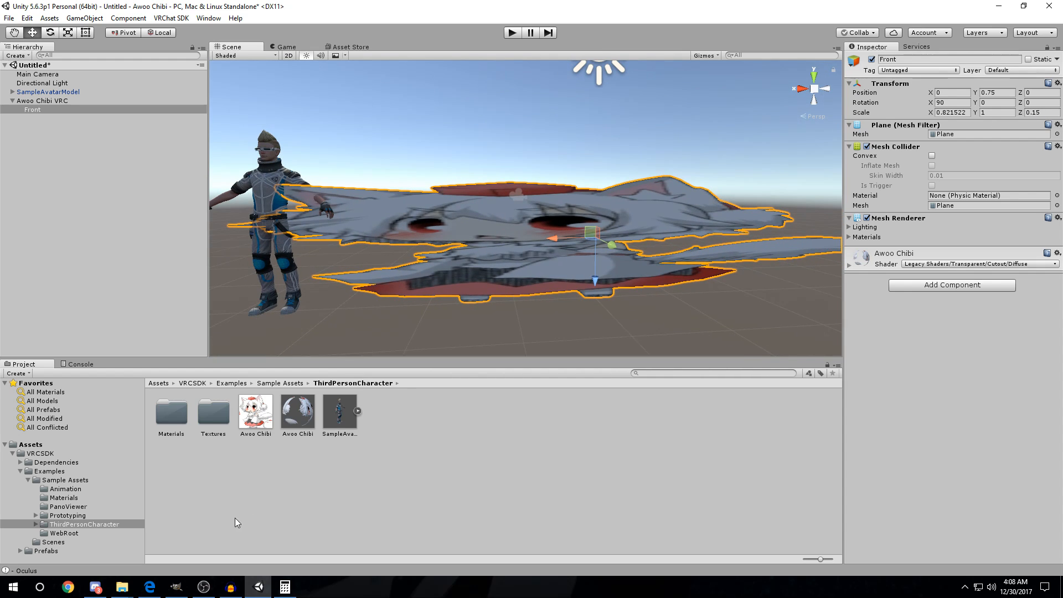
- Open a new Calculator window and divide 1 by 0.15
click(13, 587)
click(53, 327)
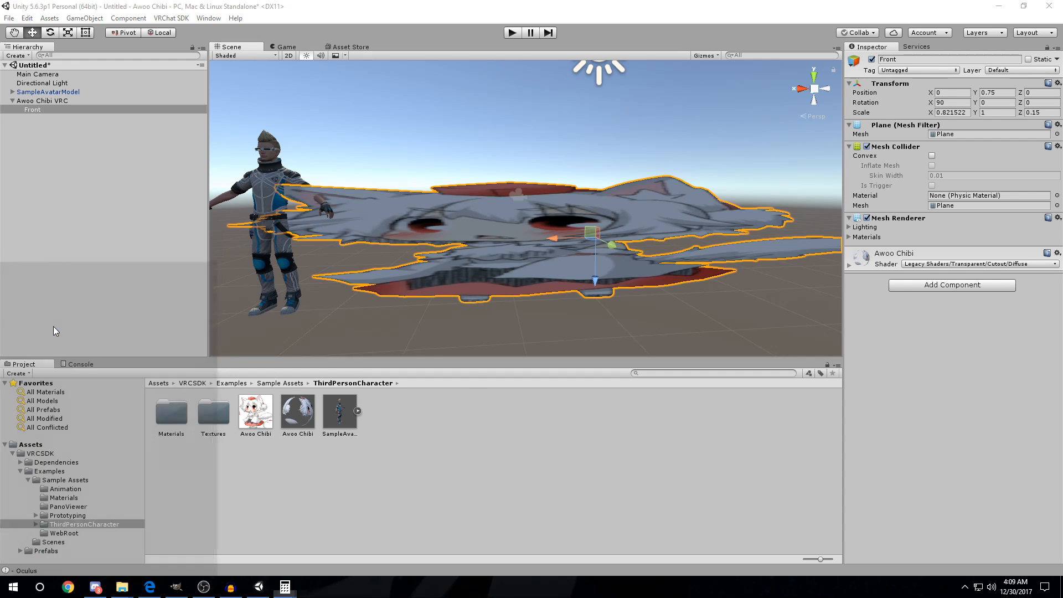
drag(320, 181, 463, 155)
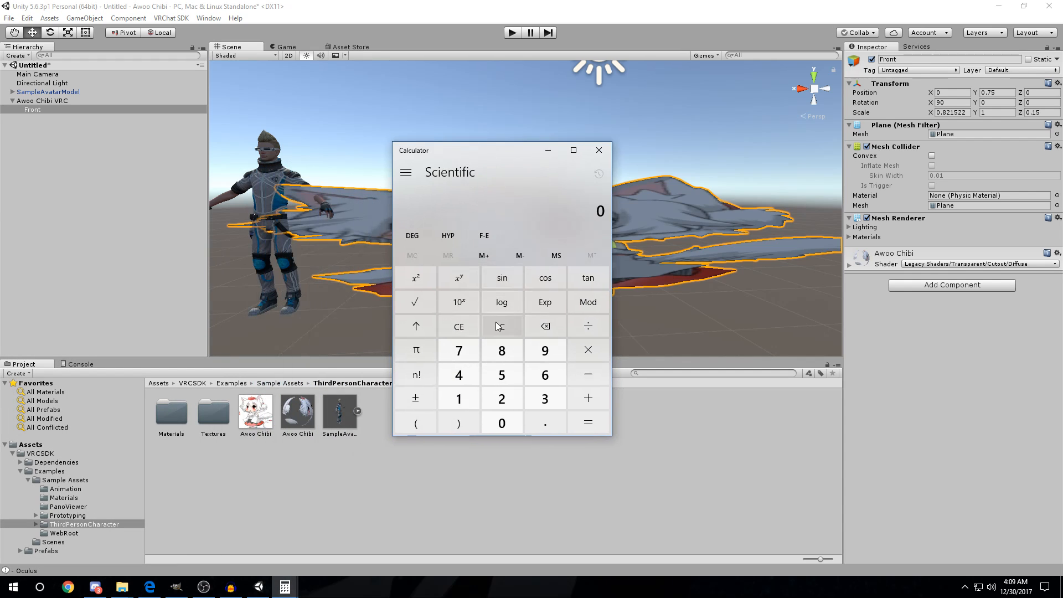
click(460, 401)
click(586, 328)
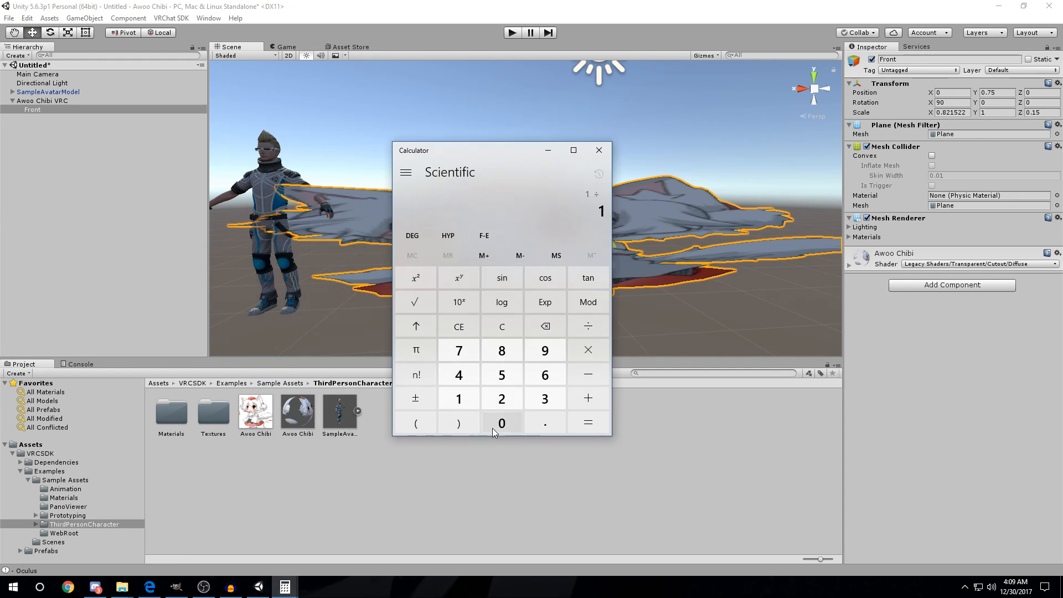
click(501, 423)
click(545, 423)
click(458, 399)
click(501, 375)
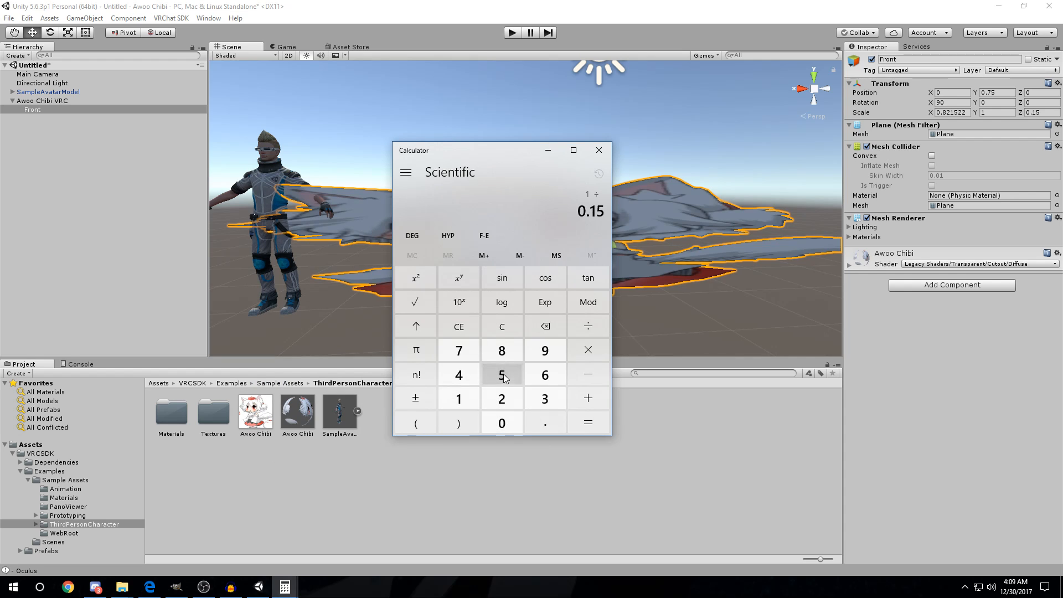
click(588, 423)
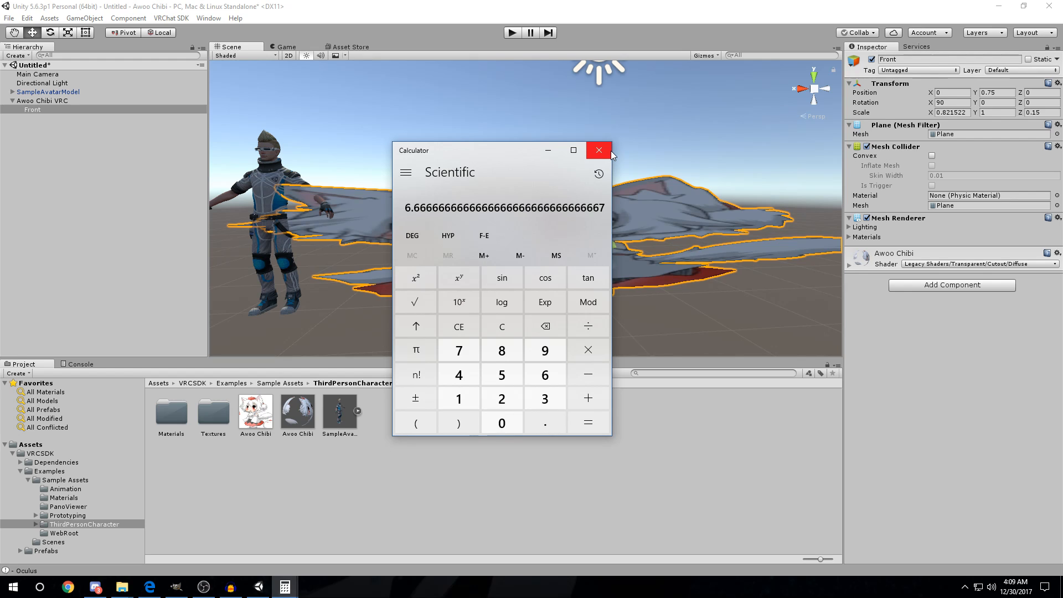
- In the other open Calculator window, divide the 0.8215 ratio by 6.6 repeating, entered to full precision
click(235, 540)
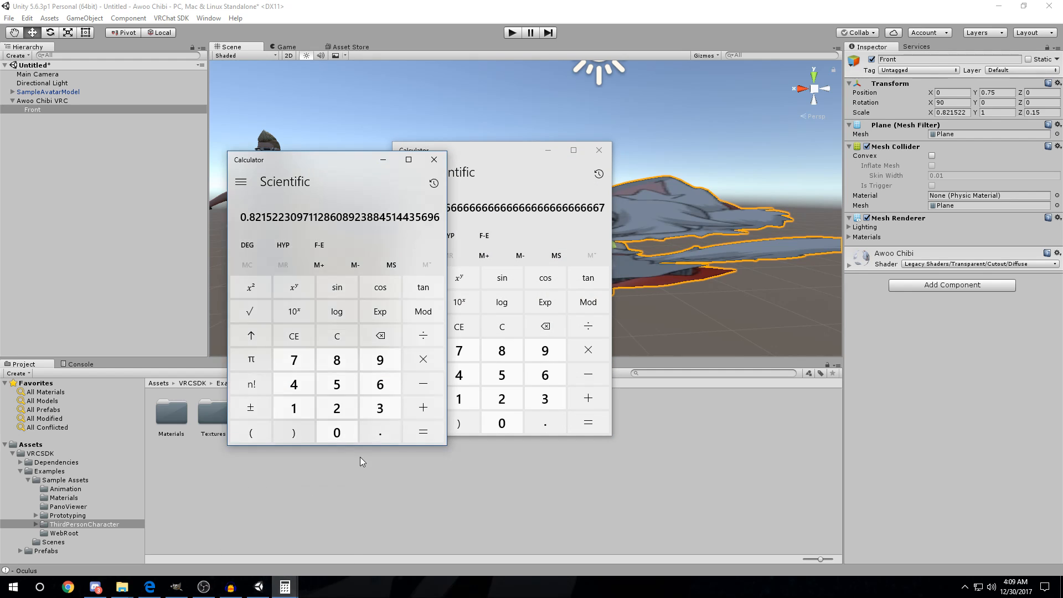
drag(334, 155, 759, 135)
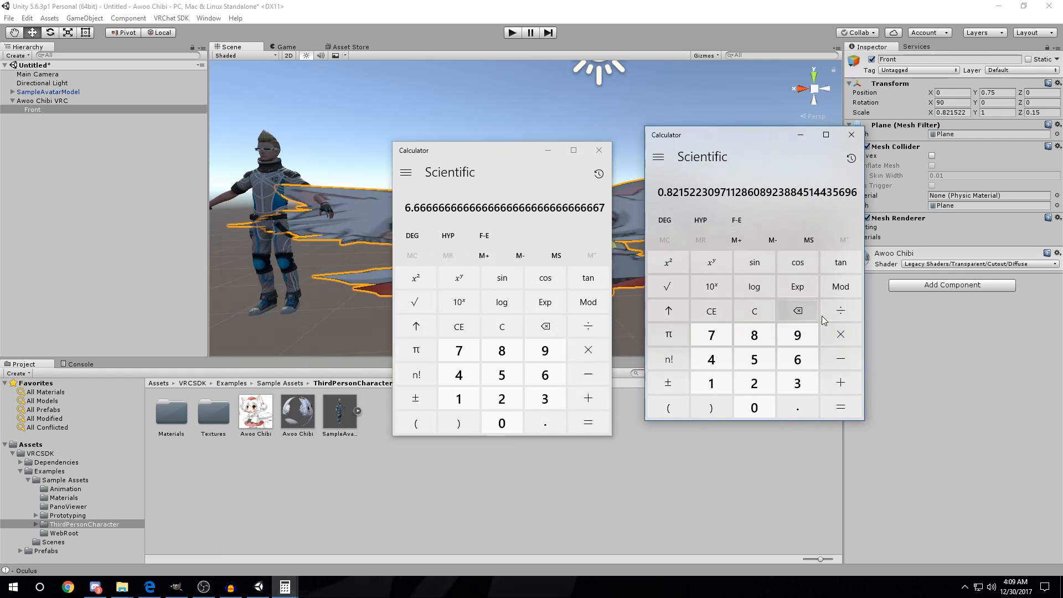
click(838, 306)
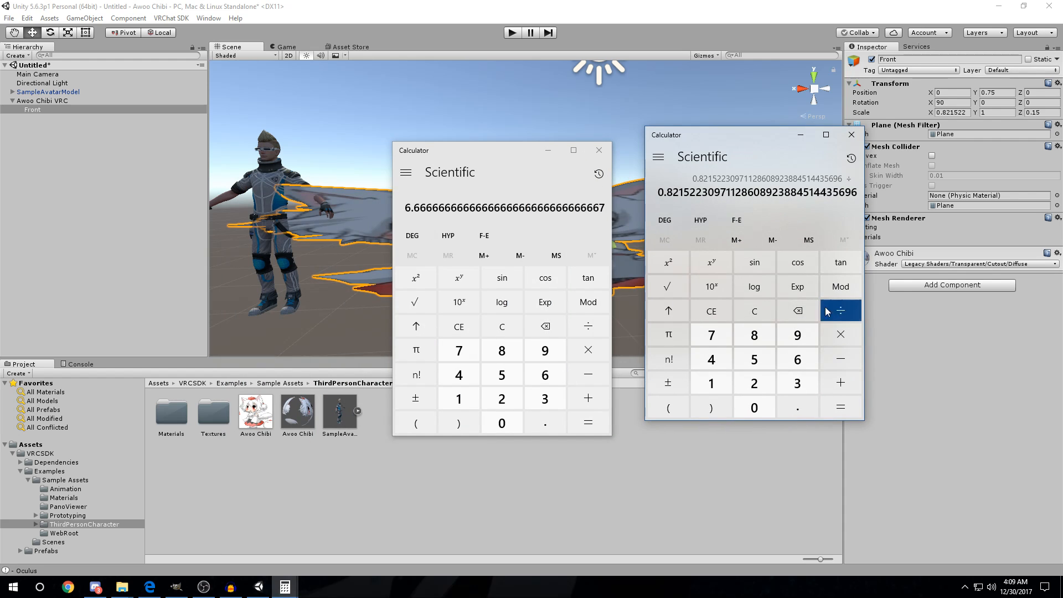
click(802, 363)
click(800, 403)
click(803, 367)
click(803, 367)
click(803, 367)
click(803, 367)
triple_click(803, 367)
triple_click(803, 367)
triple_click(803, 368)
triple_click(803, 368)
double_click(803, 367)
click(803, 367)
double_click(803, 367)
click(840, 414)
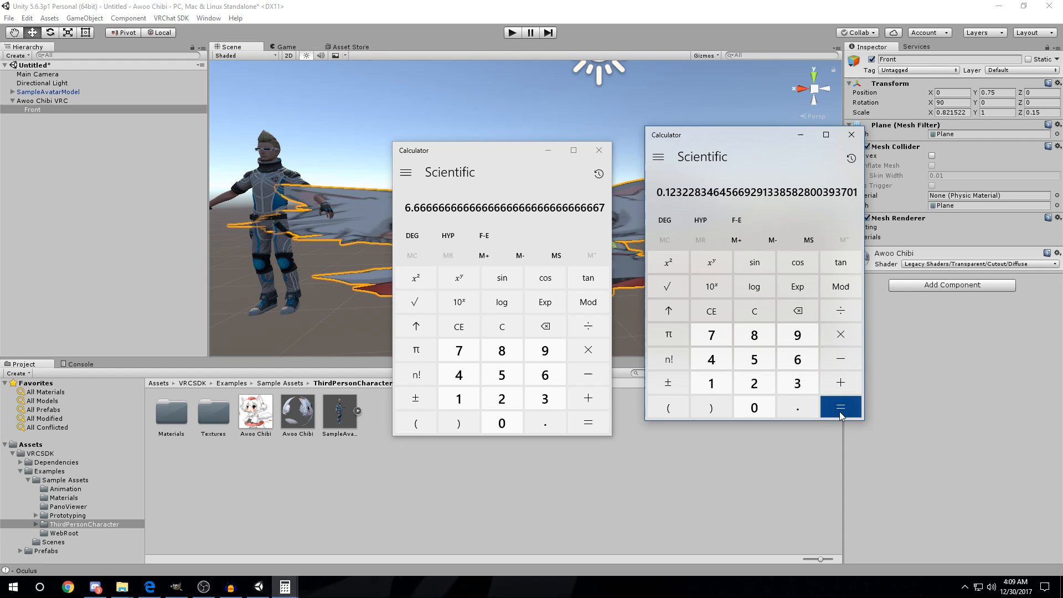
- Set the Front plane's X scale to the calculated 0.1232283 in Unity and close both calculators
drag(762, 133, 202, 166)
click(599, 150)
click(875, 106)
click(949, 113)
text(0.)
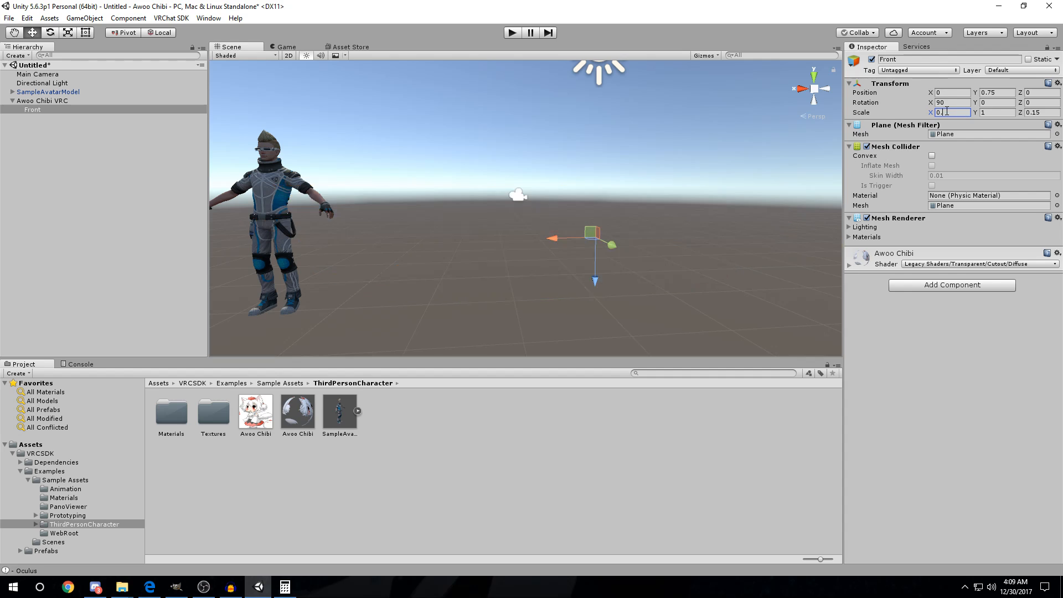
text(12)
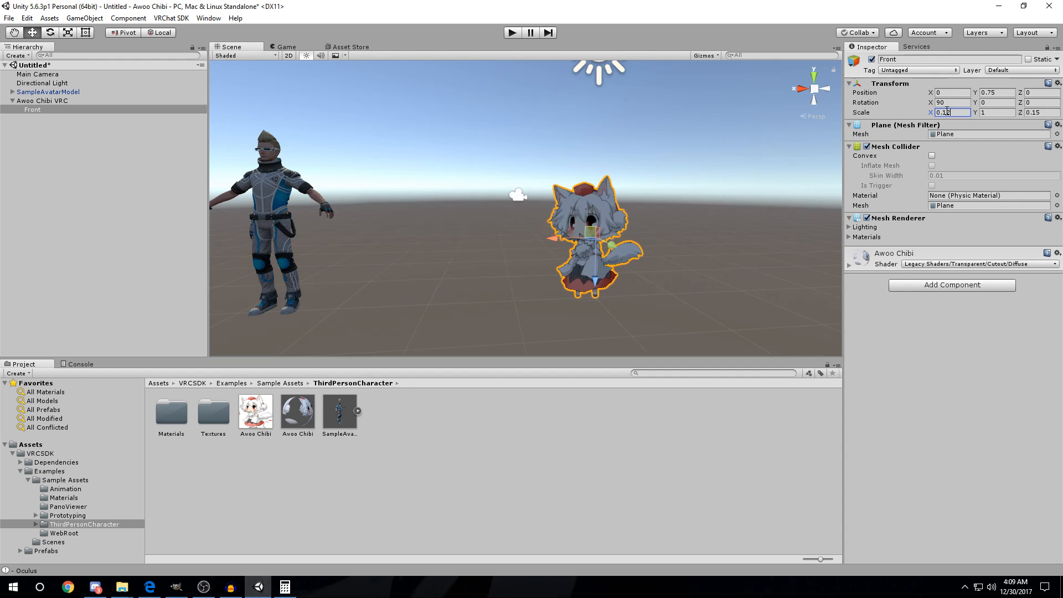
text(32283)
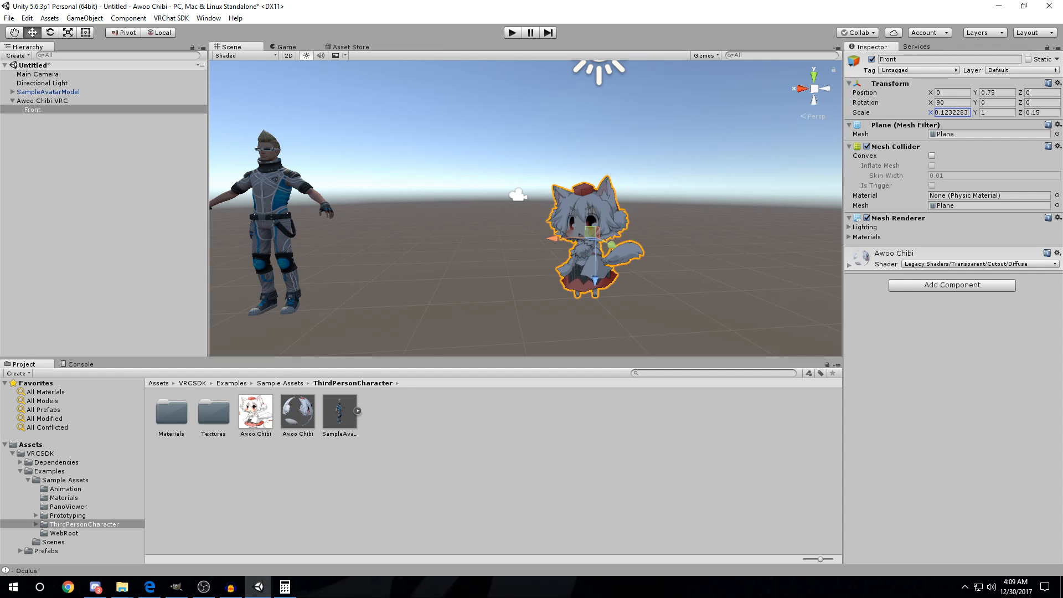
drag(0, 183, 581, 123)
click(588, 120)
- Move the Front plane along X to a position of about 2.22, right beside the sample avatar
mouse_move(609, 253)
right_down()
mouse_move(617, 269)
mouse_move(561, 297)
mouse_move(609, 250)
mouse_move(617, 256)
right_up()
key(s)
key(a)
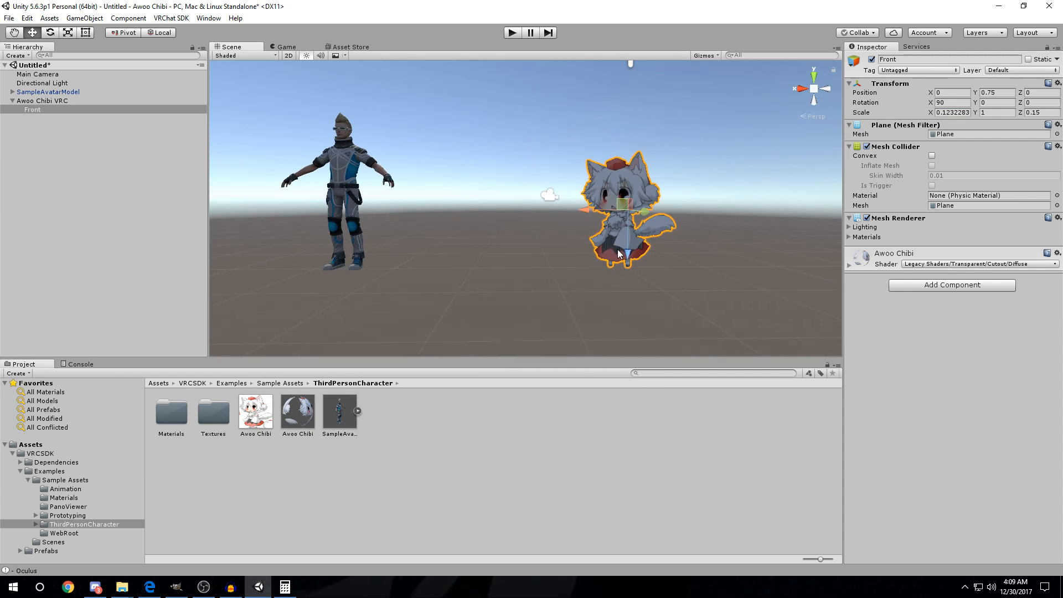
drag(589, 211, 314, 211)
right_drag(410, 222, 417, 232)
key(w)
key(a)
key(s)
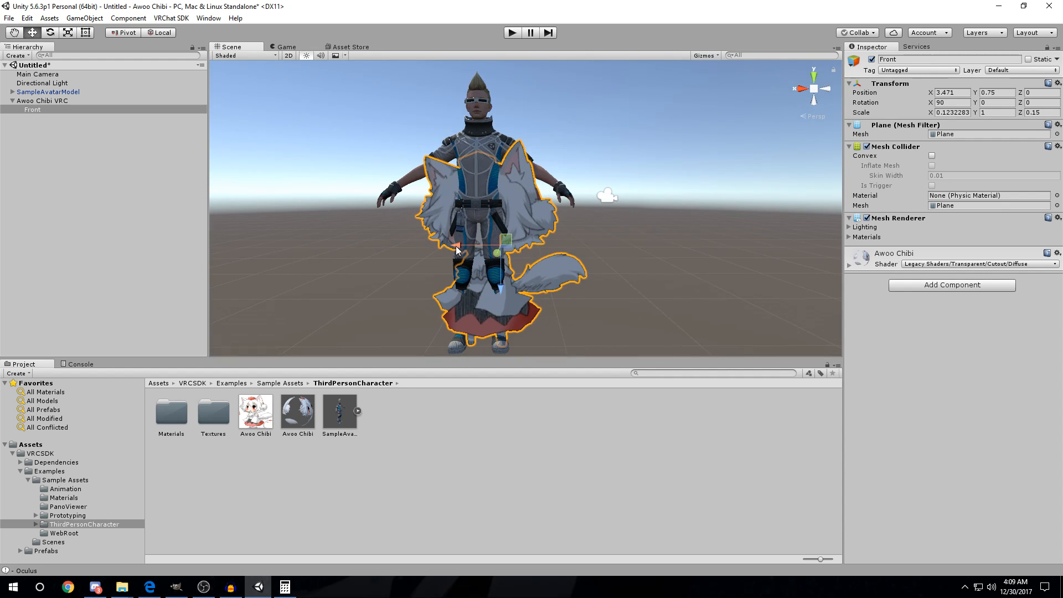
drag(457, 250, 633, 248)
middle_drag(674, 222, 531, 224)
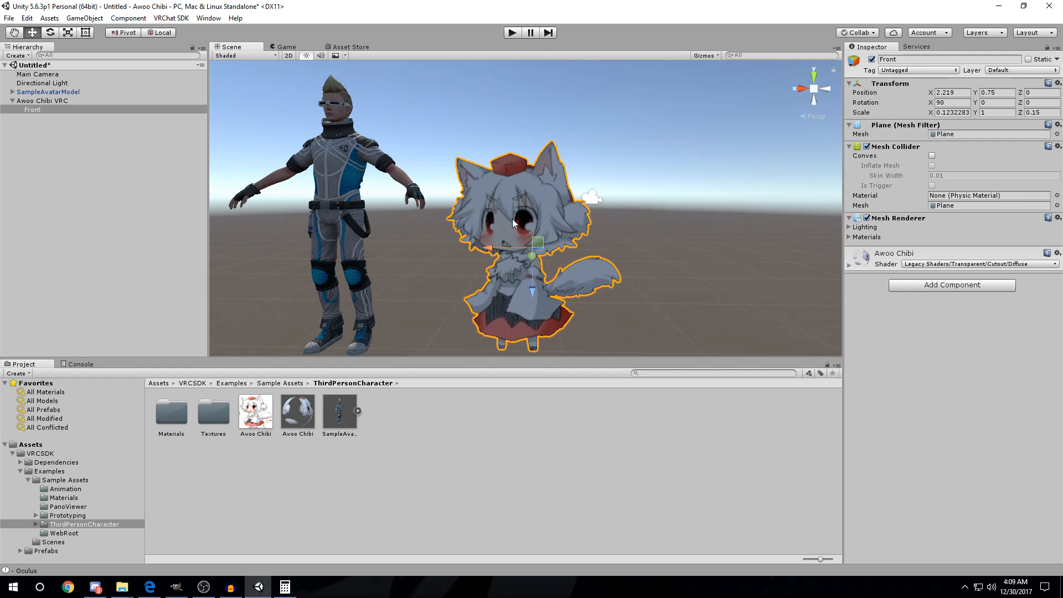
- Examine the Front plane up close and from afar to compare its size with the sample avatar
right_drag(576, 235, 500, 300)
right_drag(504, 230, 574, 212)
key(w)
key(s)
key(w)
key(s)
key(w)
key(s)
key(w)
key(s)
key(s)
key(w)
key(s)
- Nudge the Front plane vertically to a Y position of about 0.737, checking its feet against the ground
right_drag(500, 262, 428, 243)
key(s)
key(d)
key(w)
key(a)
drag(536, 149, 535, 144)
right_drag(466, 254, 481, 272)
key(w)
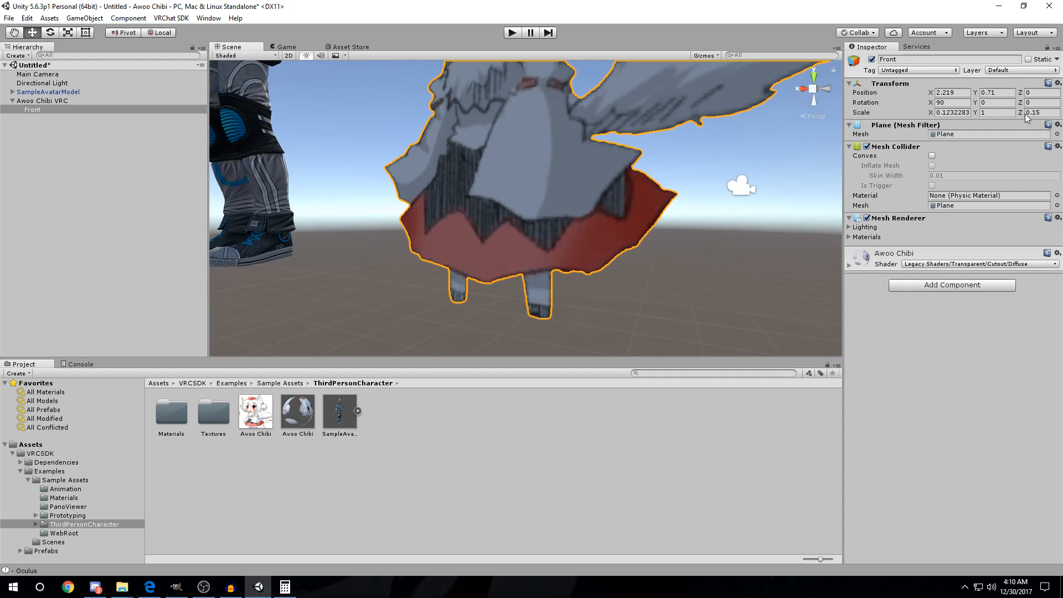
right_drag(635, 235, 626, 251)
right_drag(540, 166, 535, 121)
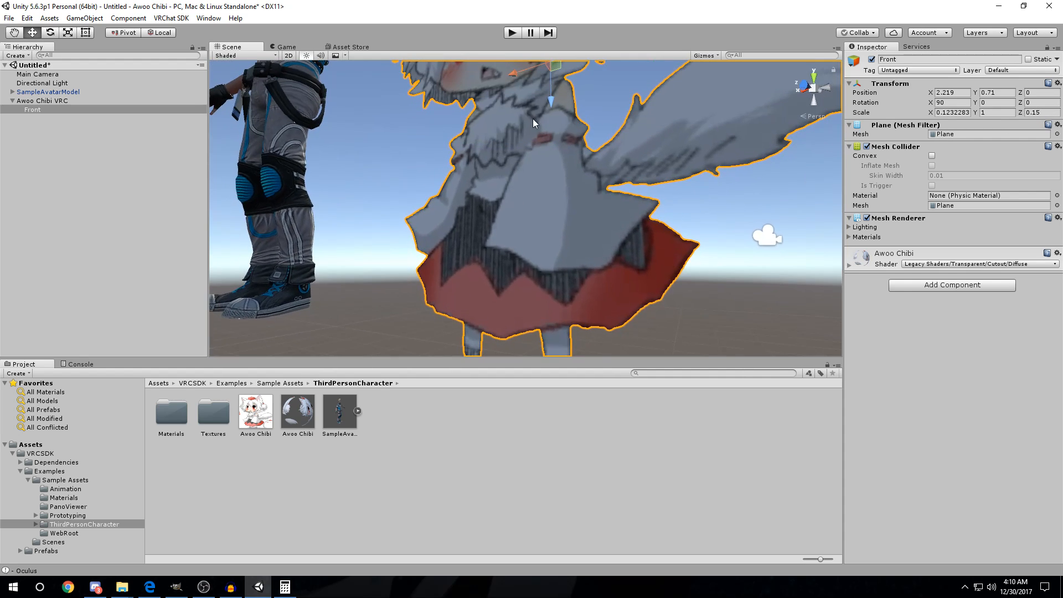
drag(551, 107, 550, 99)
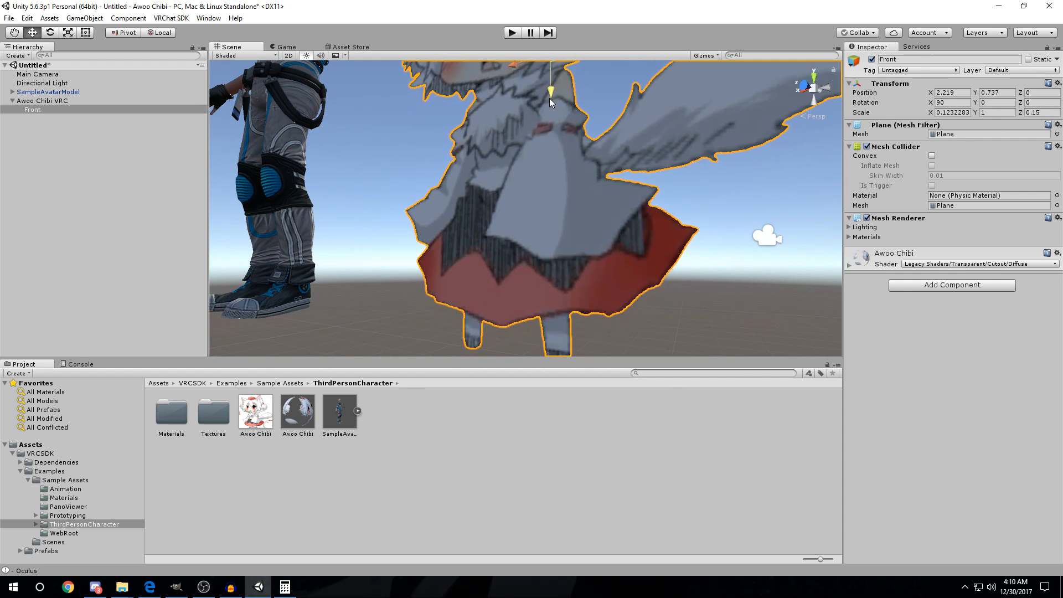
- Fine-tune the Front plane's height by setting its Y position to 0.745
click(1001, 94)
key(BackSpace)
key(BackSpace)
text(4)
alt+drag(483, 235, 459, 259)
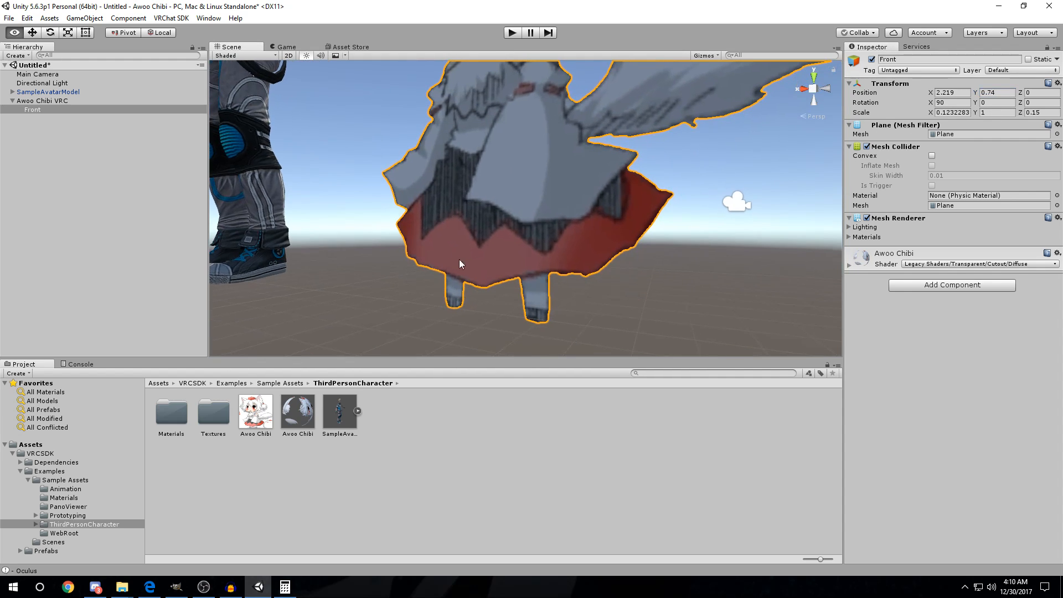
click(1001, 94)
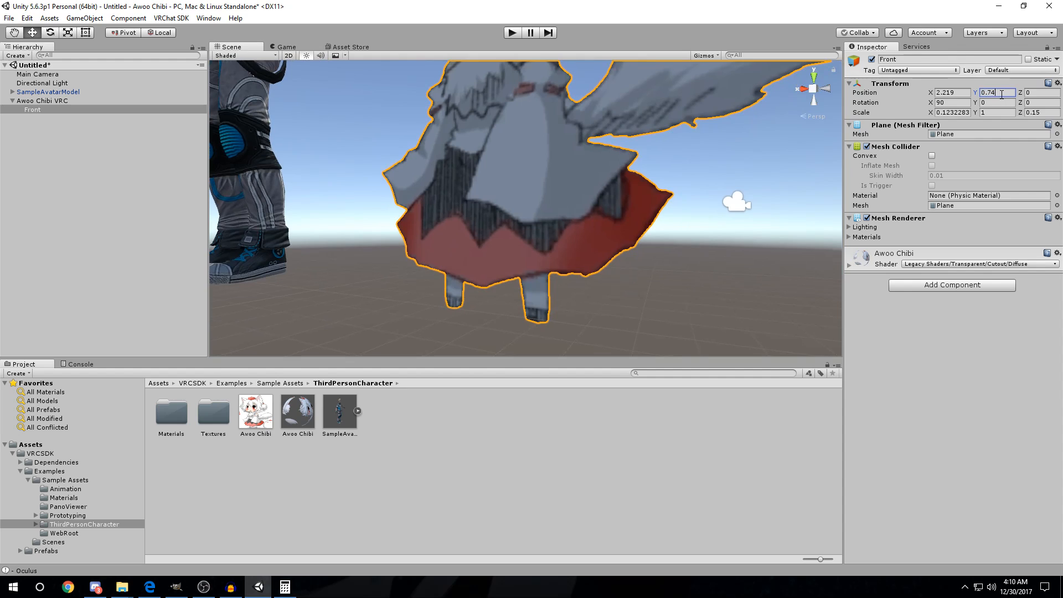
key(BackSpace)
text(5)
key(BackSpace)
text(45)
- Inspect the Front plane's feet, deselect the plane, and view it beside the sample avatar from several angles
right_drag(476, 238, 497, 269)
key(w)
key(s)
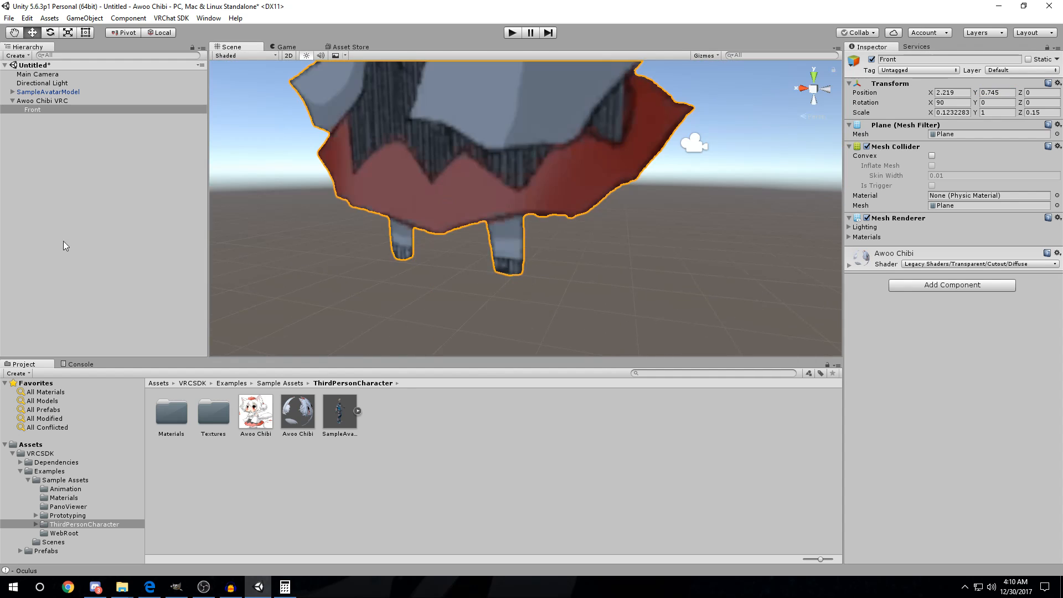
key(s)
right_drag(536, 195, 582, 208)
key(w)
key(s)
click(103, 209)
right_drag(560, 274, 502, 228)
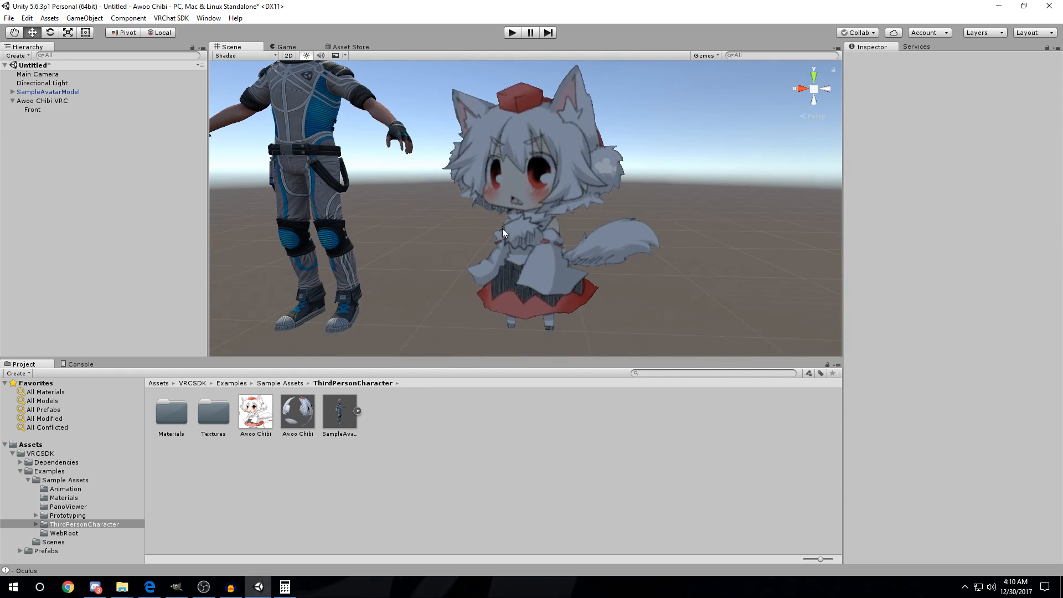
right_drag(639, 221, 364, 191)
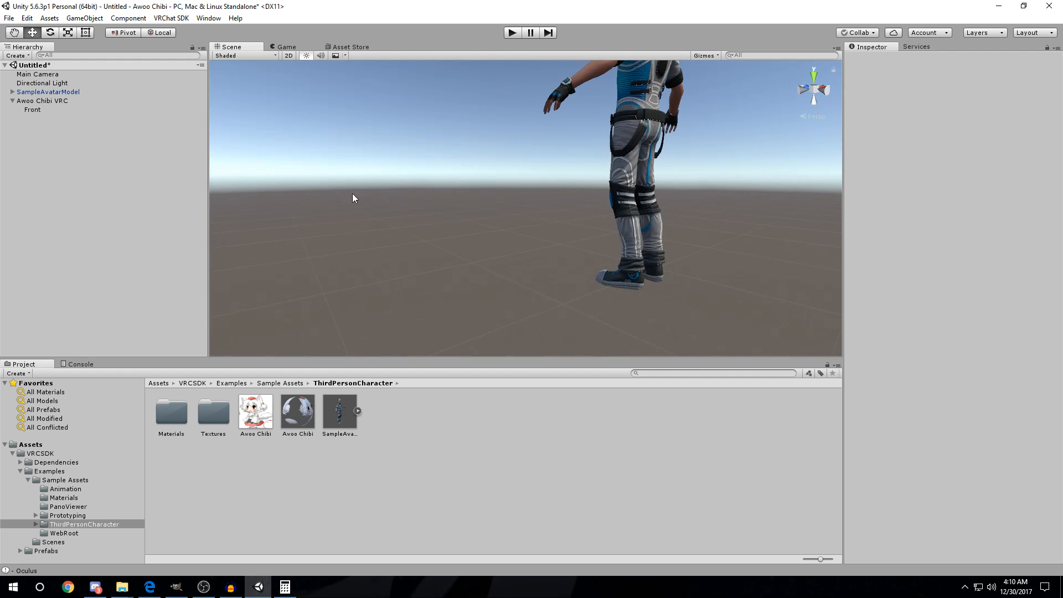
right_drag(450, 204, 639, 218)
right_drag(580, 221, 597, 221)
key(d)
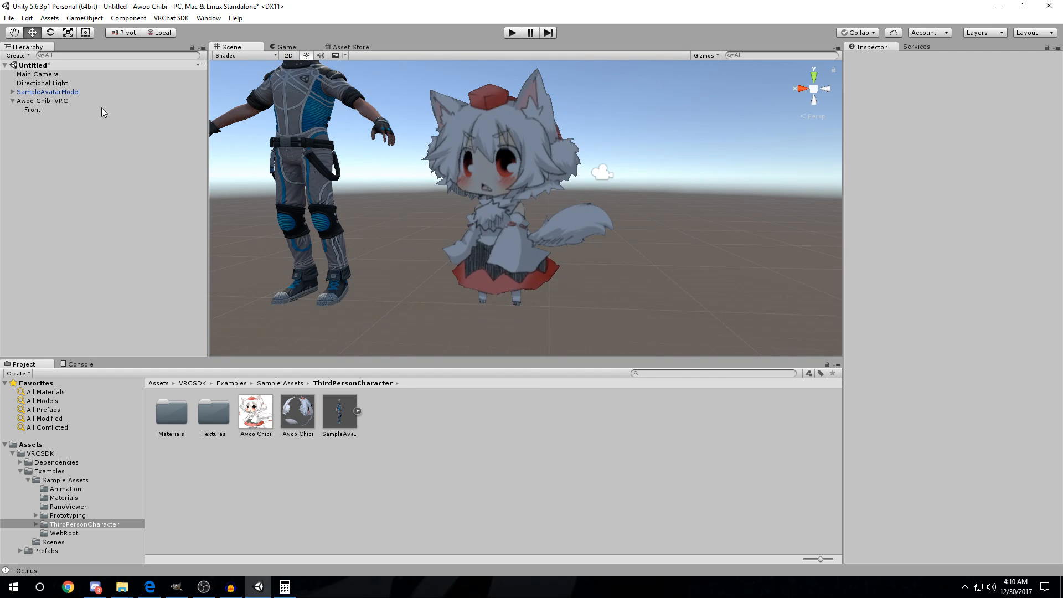
- Compare the origin of the Awoo Chibi VRC parent object with the location of its Front plane
click(34, 110)
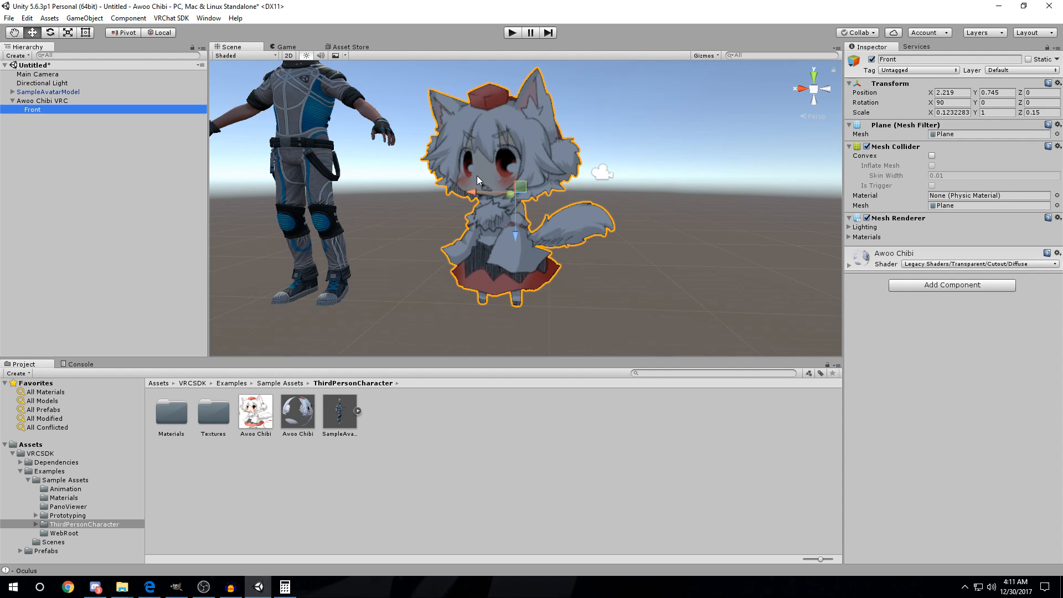
click(54, 102)
right_drag(507, 247, 621, 268)
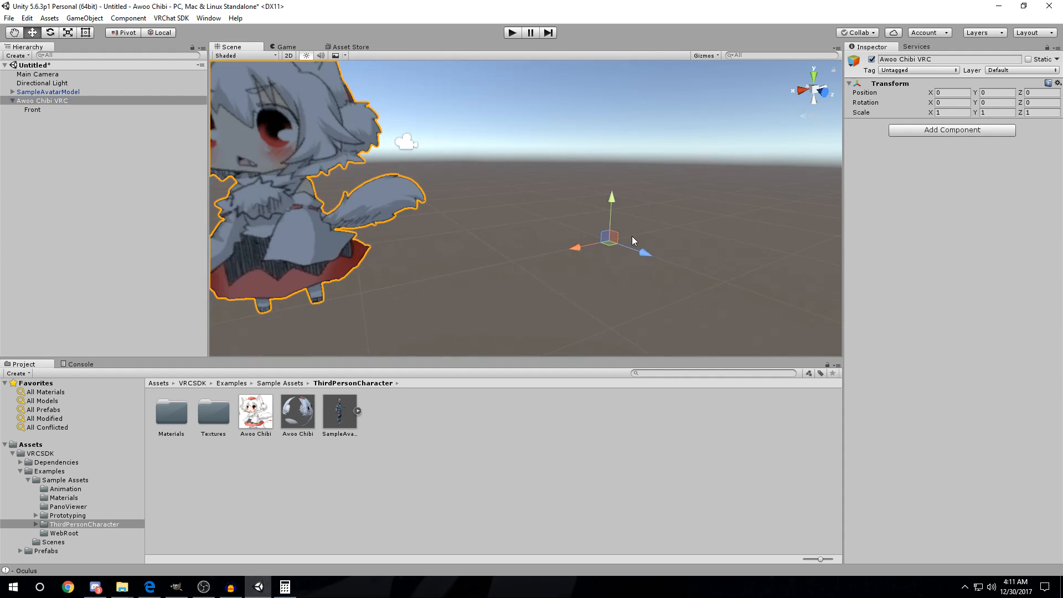
alt+drag(487, 237, 310, 232)
click(44, 109)
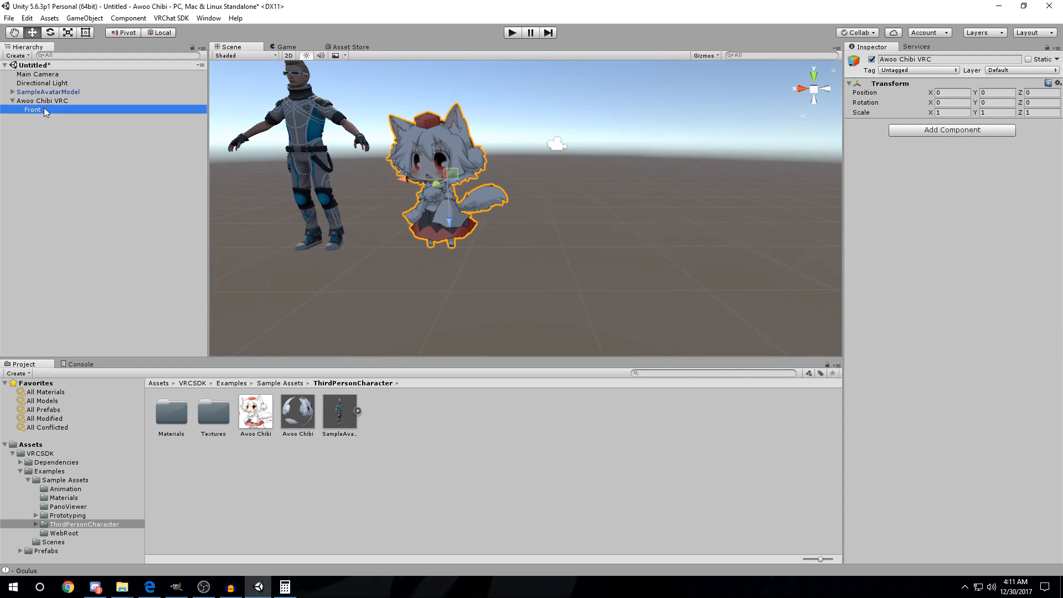
right_drag(566, 198, 557, 203)
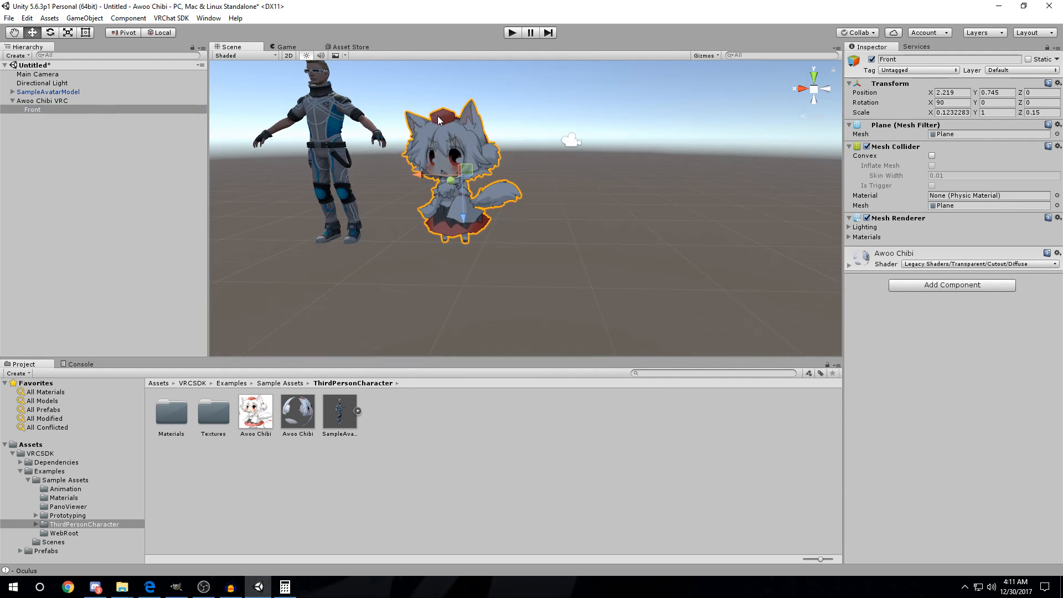
- Set the Front plane's X position to 0 and check its placement in the scene
click(956, 93)
text(0)
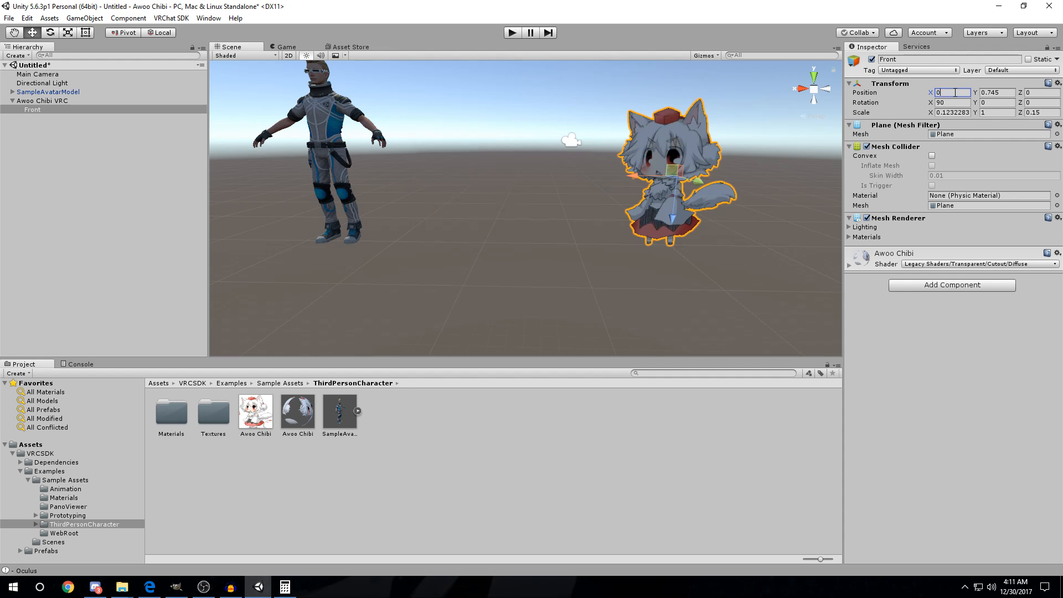
text(f)
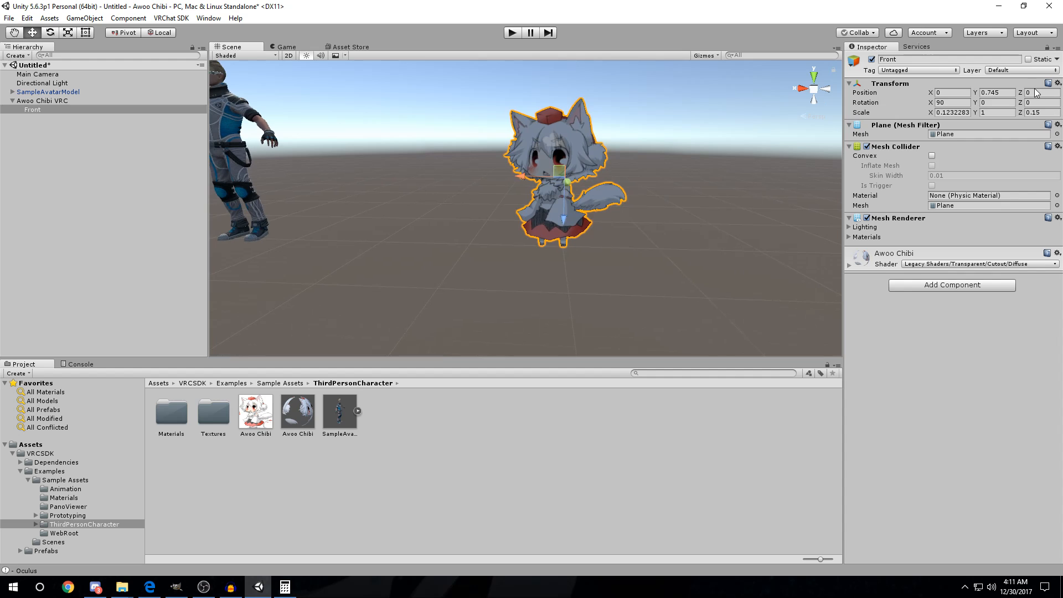
right_drag(750, 165, 692, 174)
key(d)
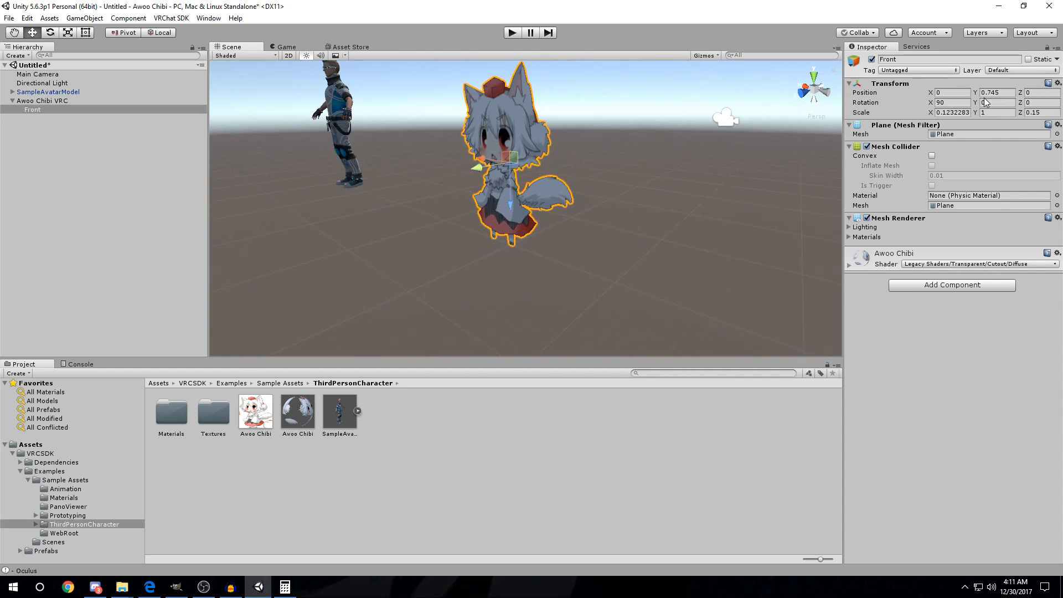
right_drag(617, 205, 618, 180)
right_drag(399, 211, 482, 185)
key(s)
- Compare the pivot of the Awoo Chibi VRC parent object with its Front plane and the sample avatar
click(55, 92)
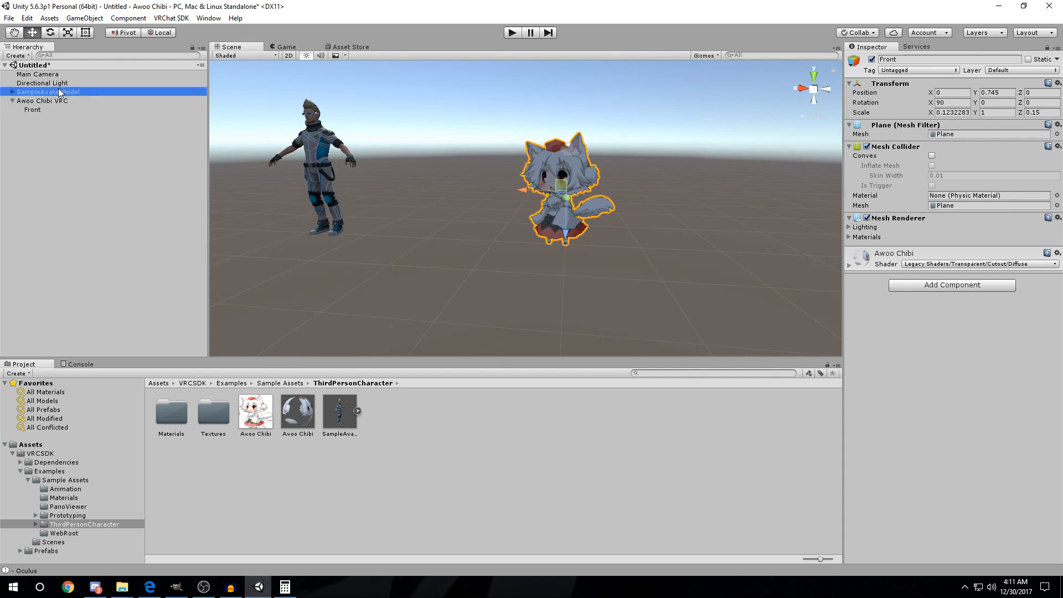
drag(293, 231, 270, 219)
click(59, 179)
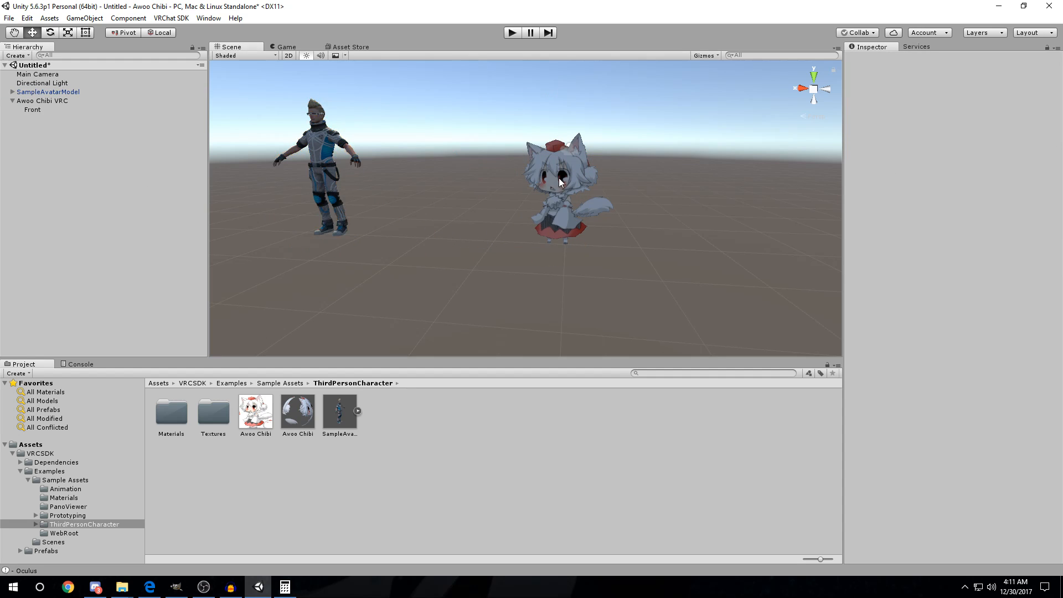
middle_drag(559, 178, 366, 167)
click(34, 100)
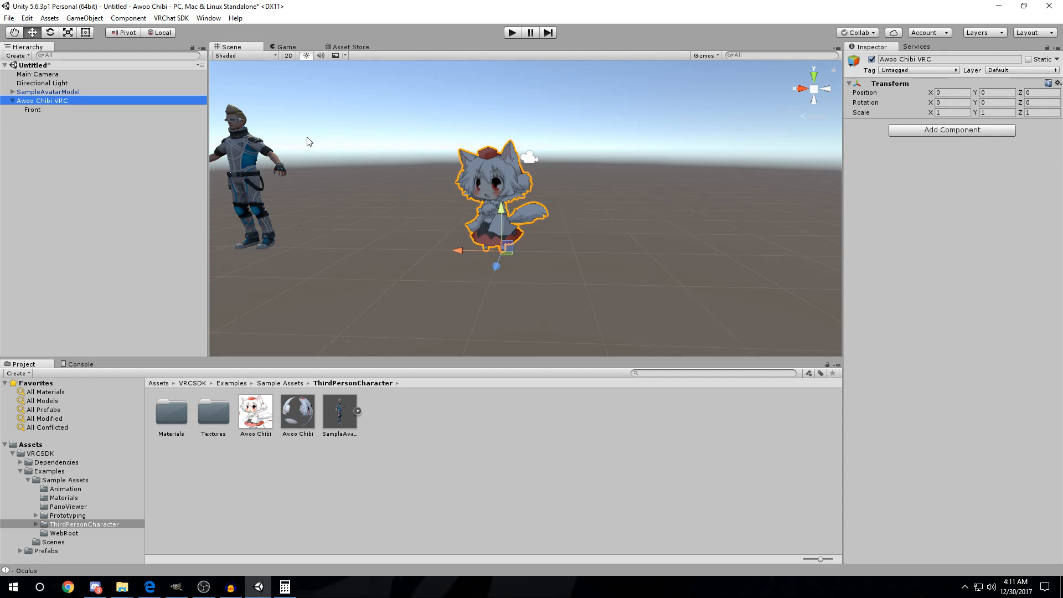
click(31, 109)
click(36, 91)
click(34, 101)
click(32, 110)
click(36, 100)
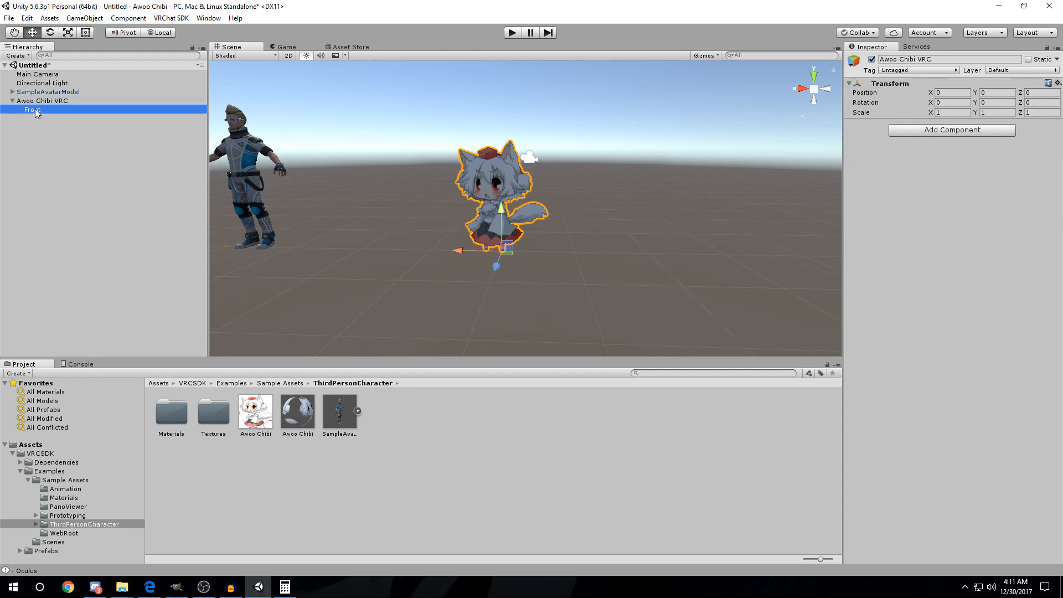
click(34, 109)
- Add a VRC_Avatar Descriptor component to the Awoo Chibi VRC parent object
click(37, 101)
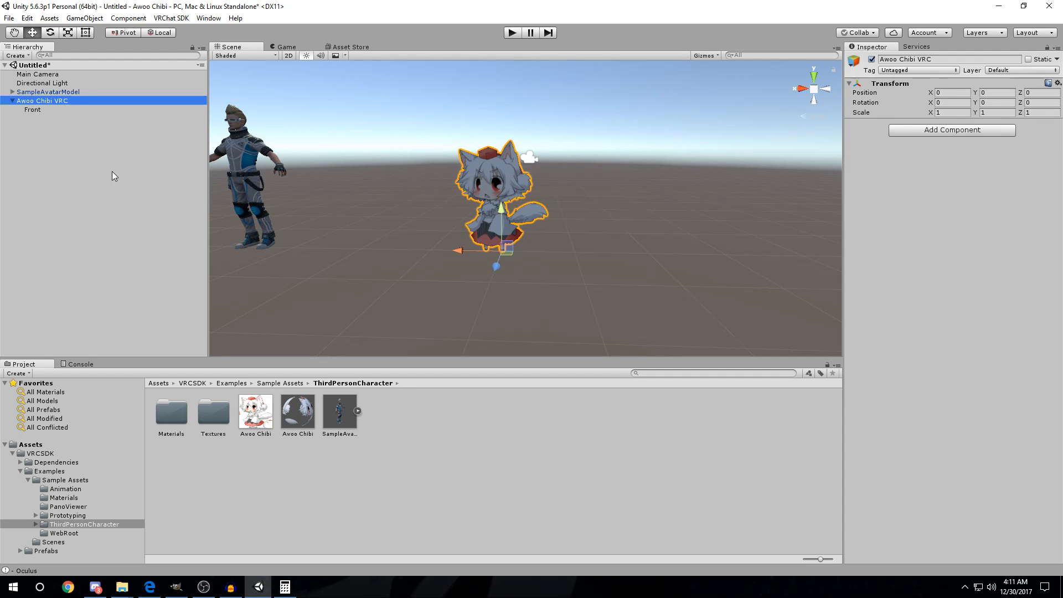
scroll(501, 157, up, 5)
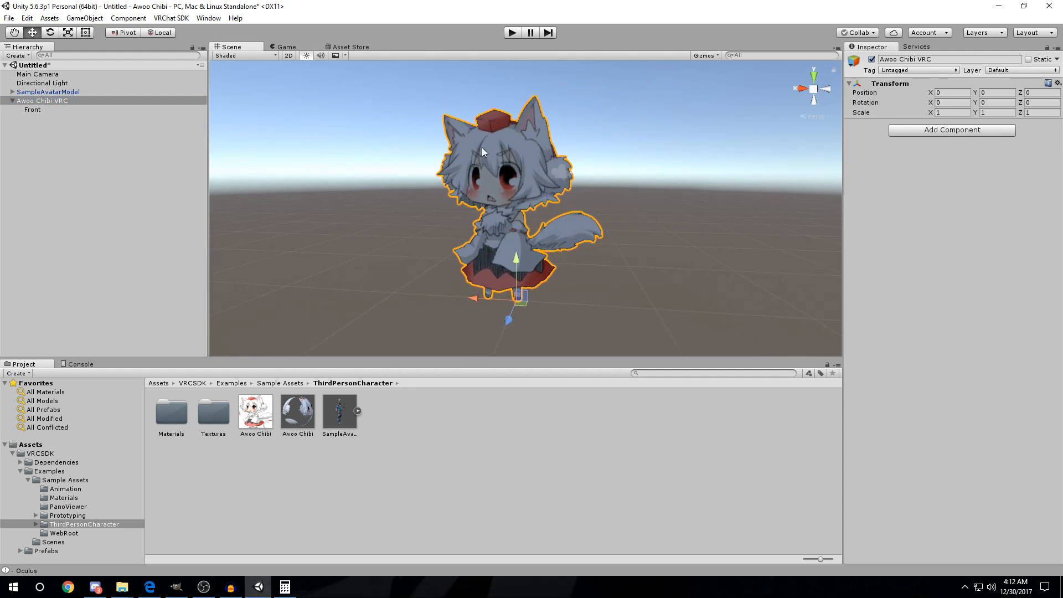
click(937, 133)
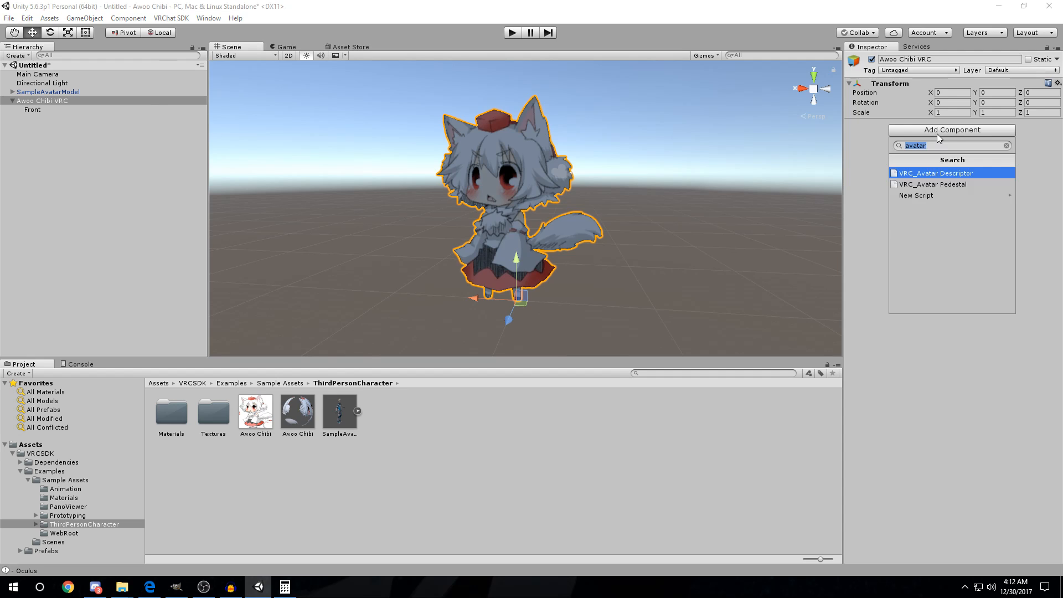
key(BackSpace)
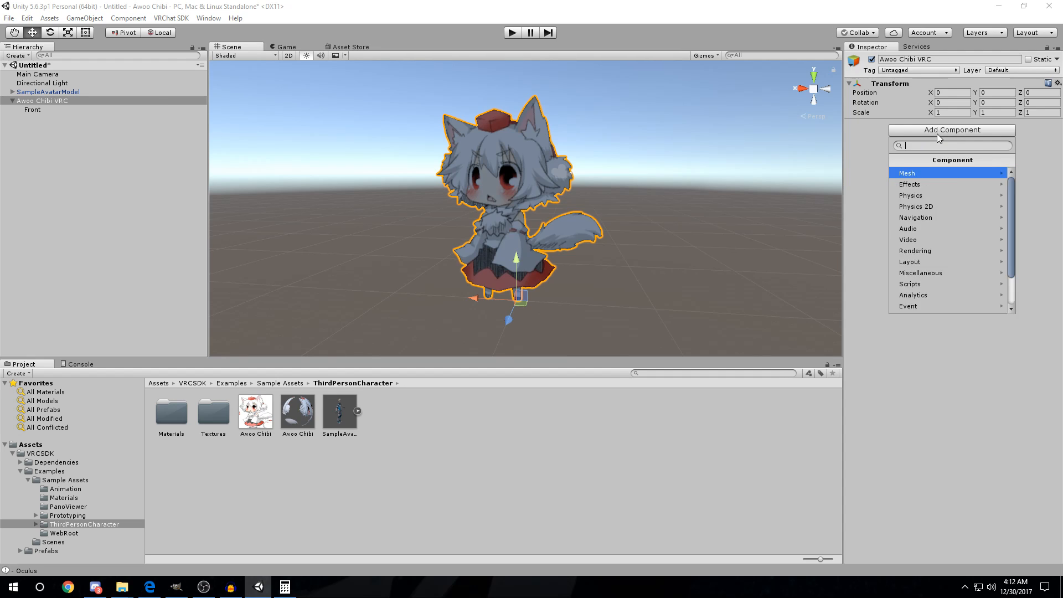
text(avatar)
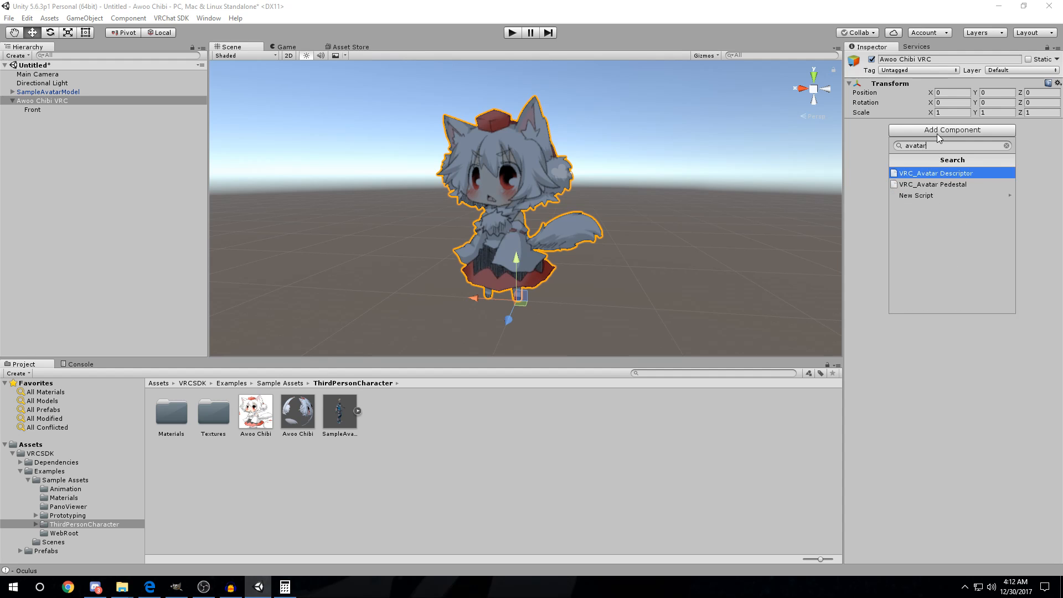
click(894, 173)
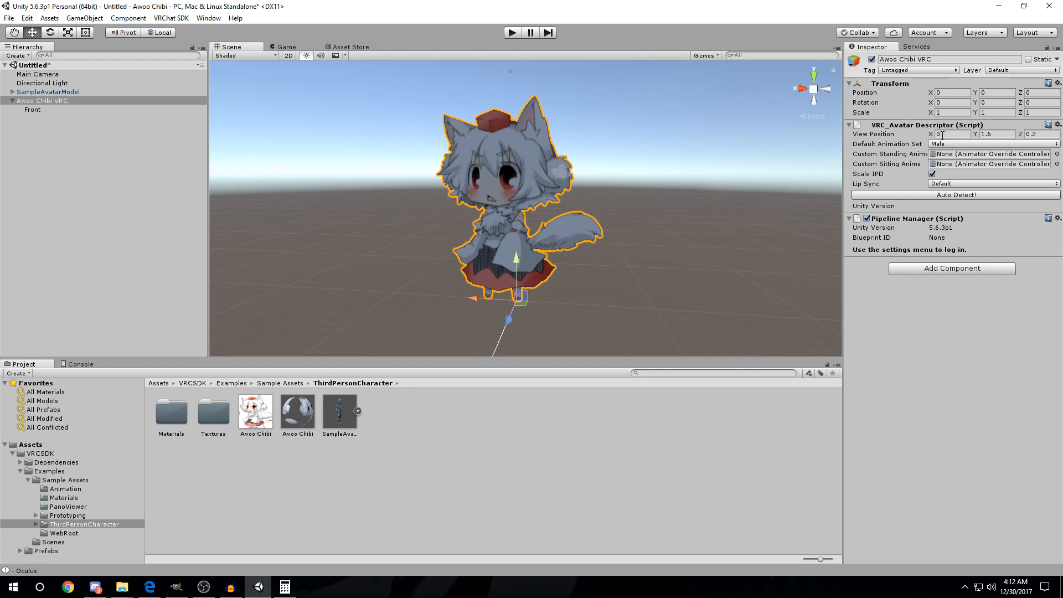
- Set the avatar descriptor's View Position to Y 0.94 and Z 0, checking the view marker against the chibi's eyes
click(1038, 134)
click(954, 134)
click(1040, 134)
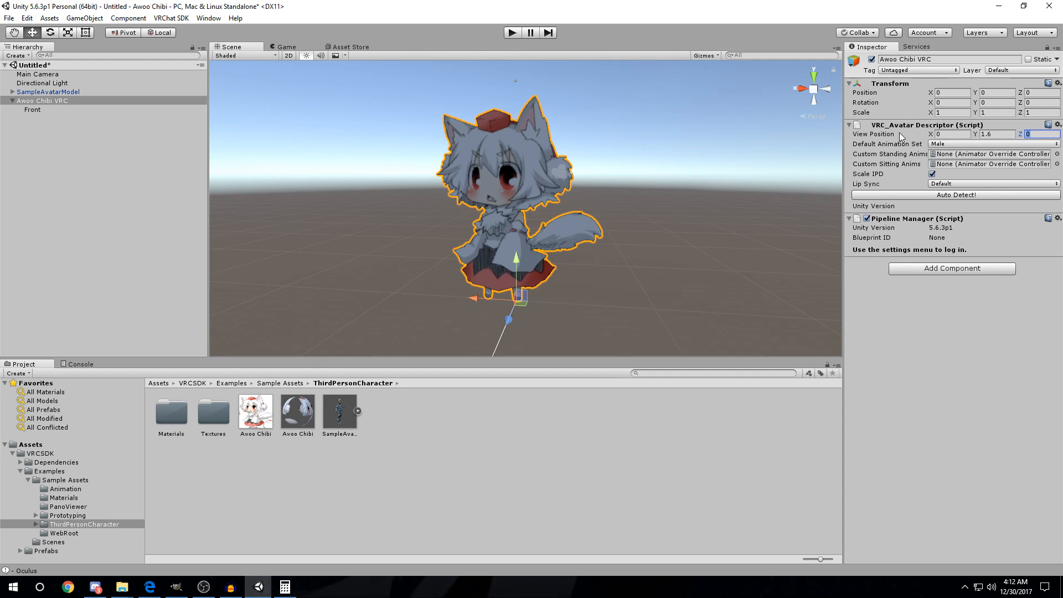
click(952, 134)
click(1004, 133)
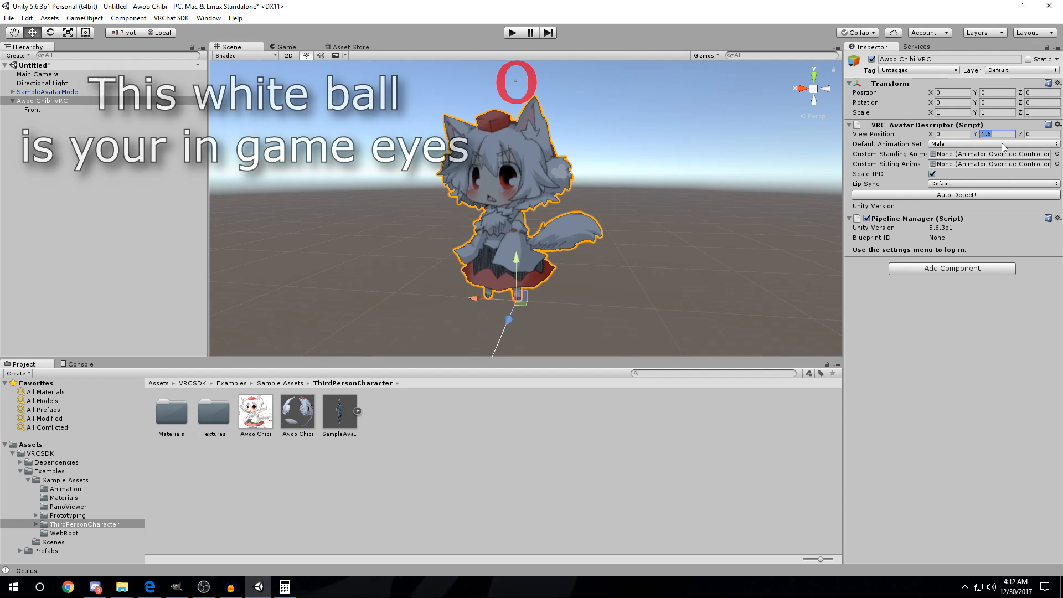
text(1)
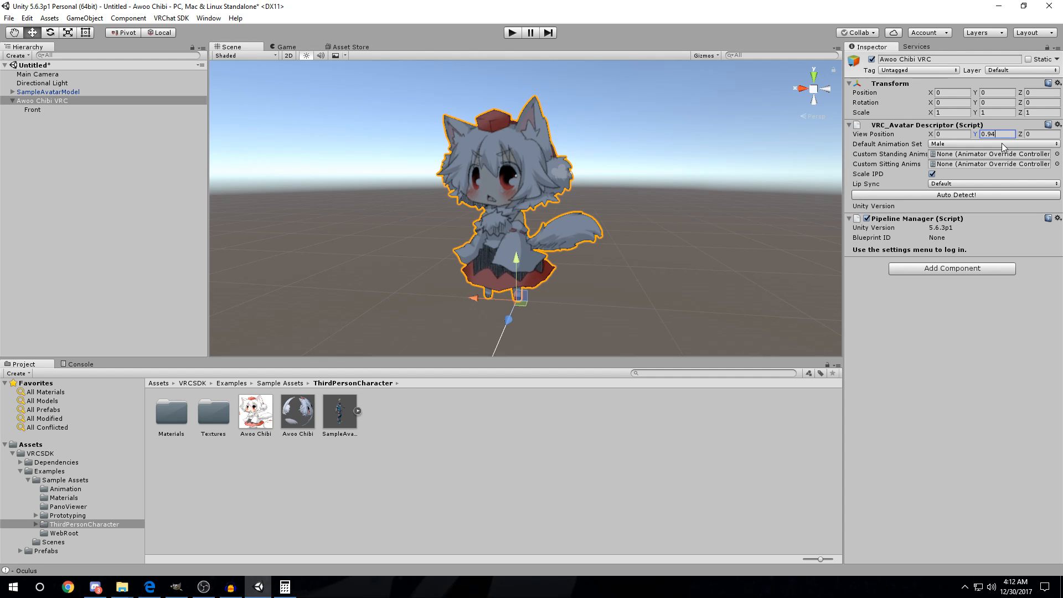
scroll(578, 176, up, 5)
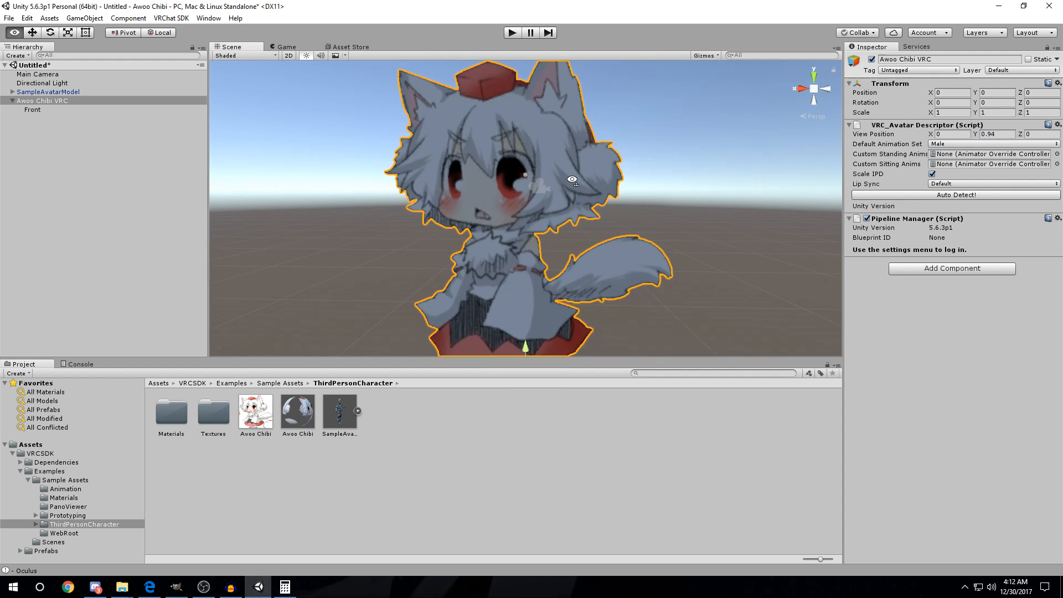
scroll(572, 179, up, 3)
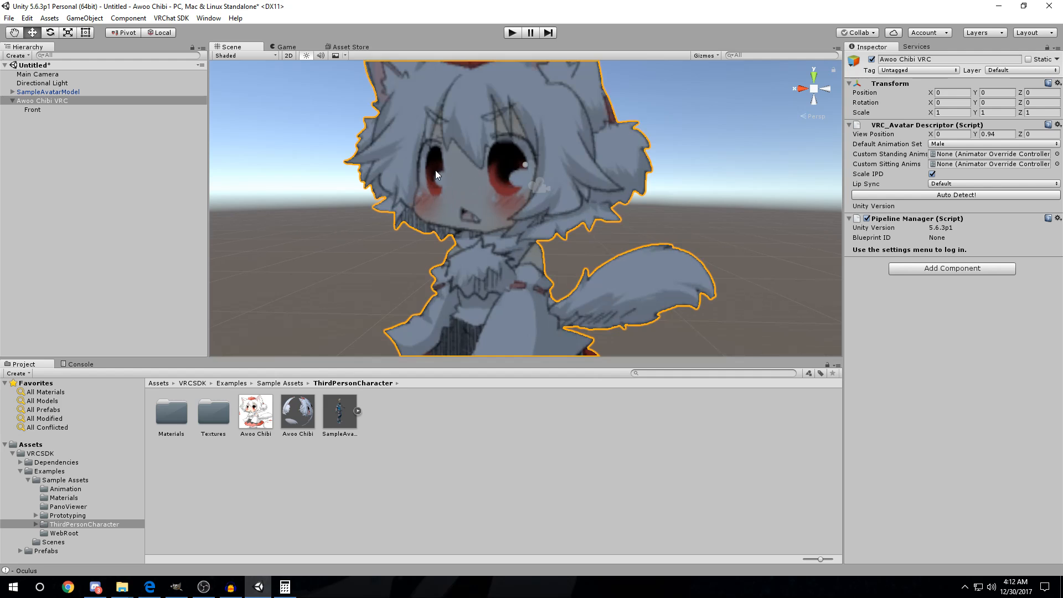
- Try a View Position X of 0.2 and reset it to 0
click(945, 134)
text(0.2)
scroll(484, 168, up, 3)
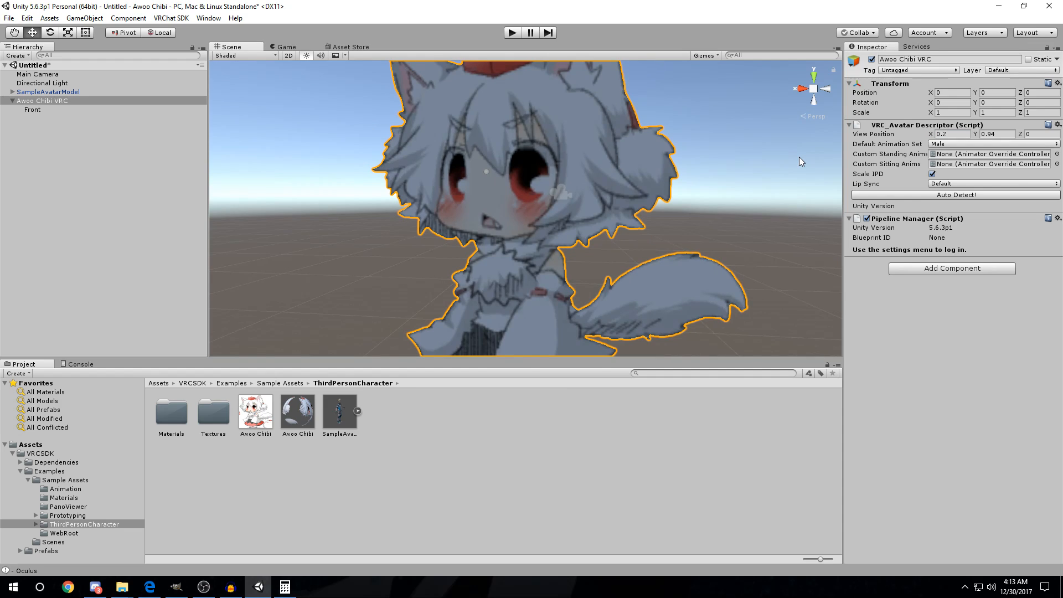
click(953, 135)
text(0)
- Shift the Front plane sideways to center its face on the view marker, setting its X position to -0.2
click(40, 109)
key(f)
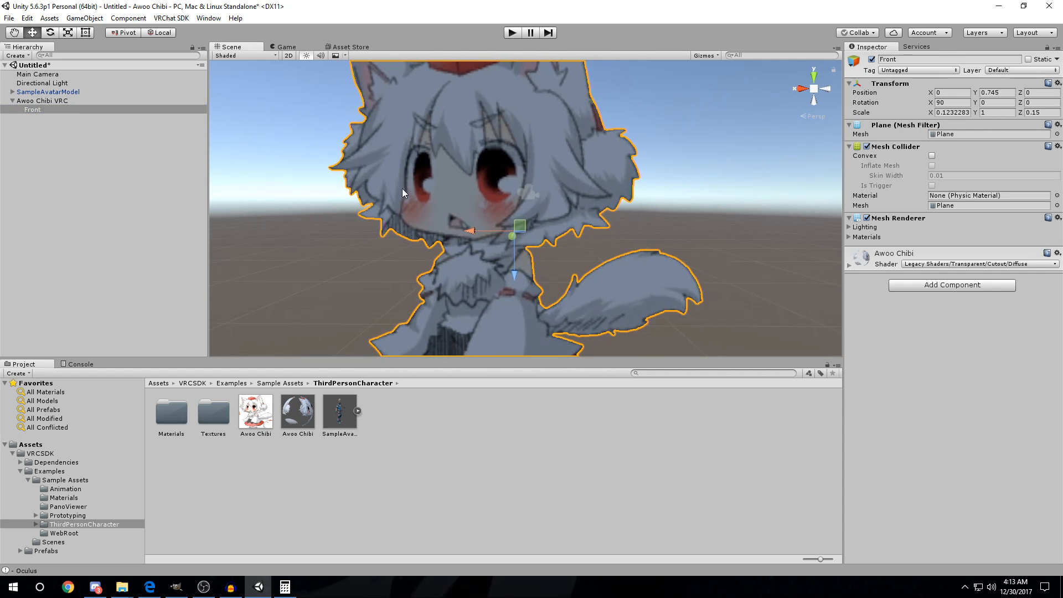
drag(474, 233, 524, 233)
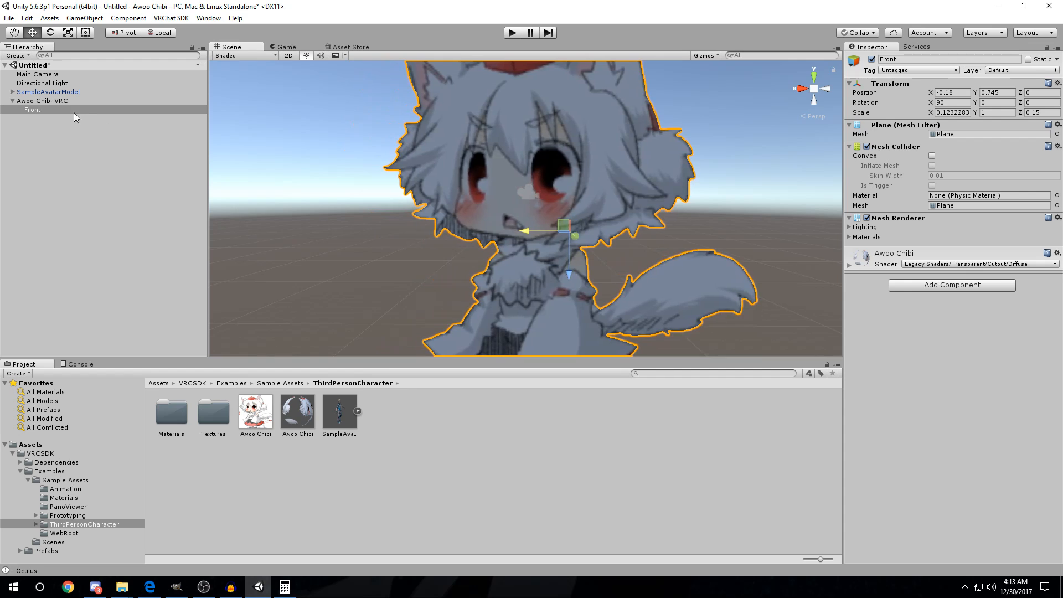
click(53, 101)
click(42, 115)
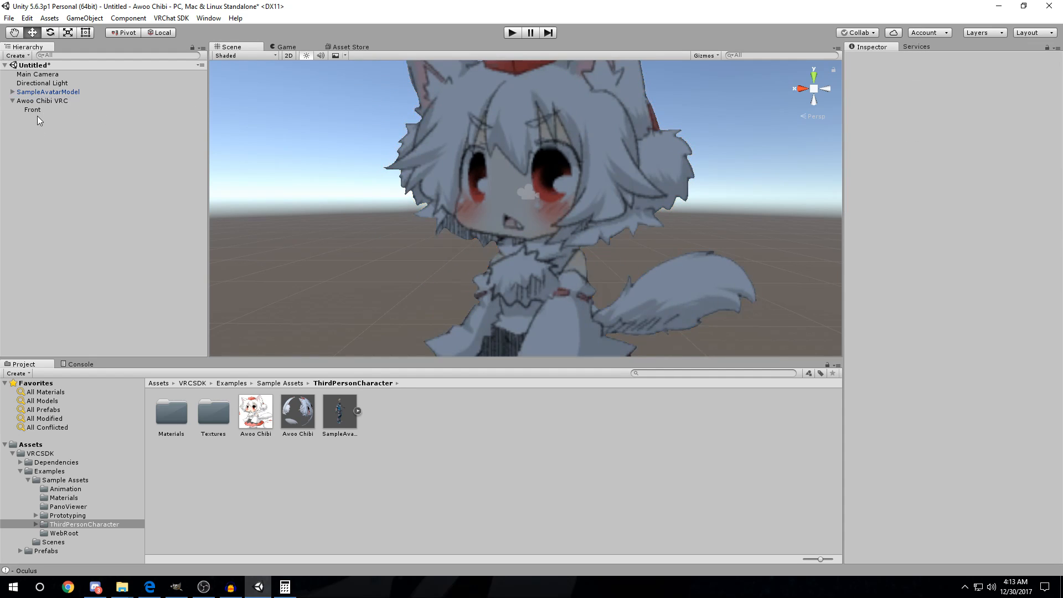
click(33, 110)
drag(522, 232, 530, 231)
click(961, 93)
click(965, 93)
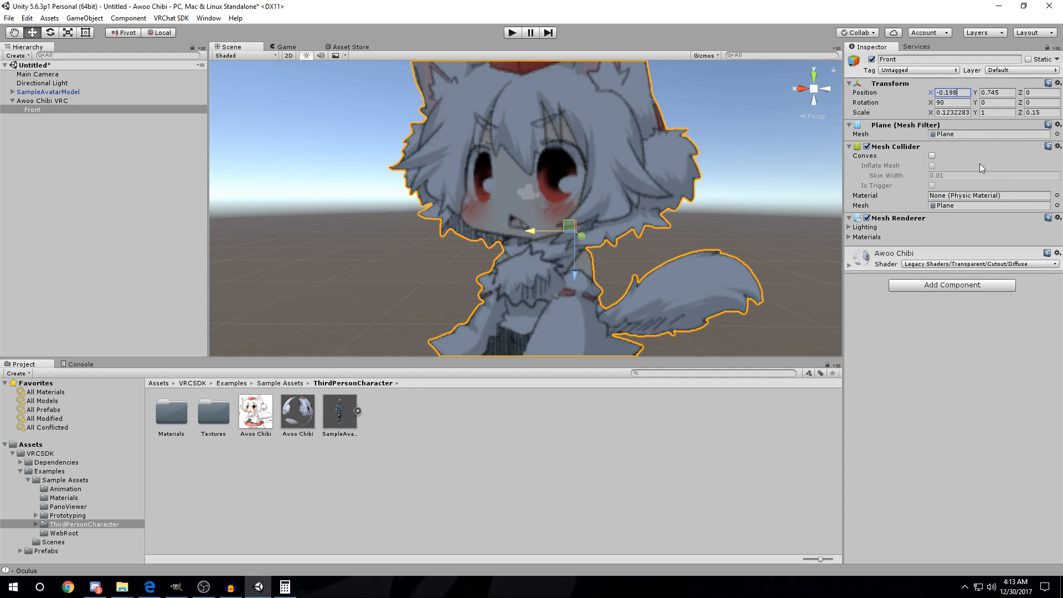
key(BackSpace)
key(BackSpace)
key(BackSpace)
text(2)
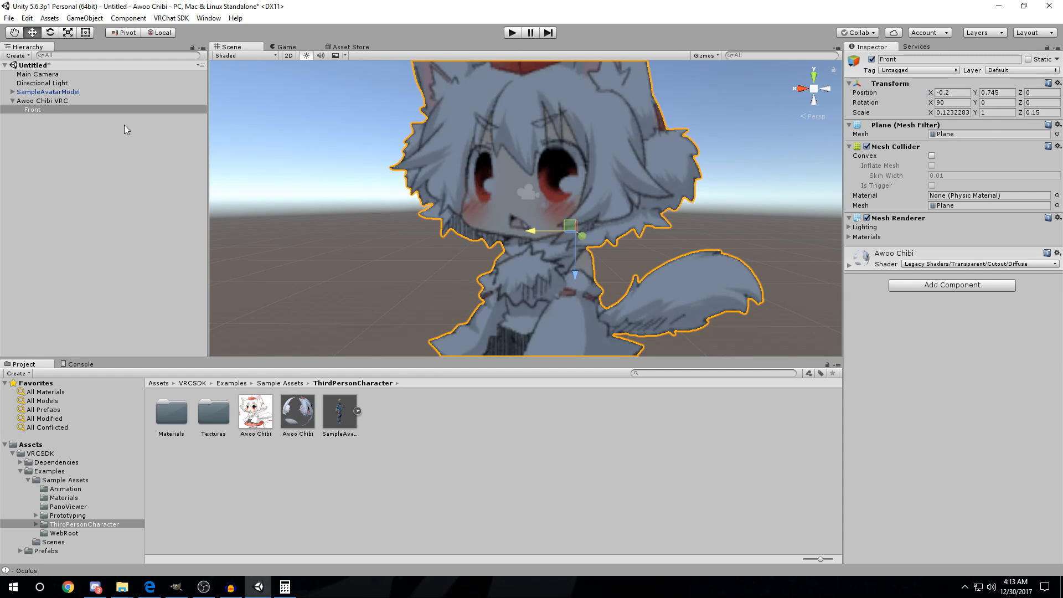
- Lower the Awoo Chibi VRC descriptor's View Position Y to 0.93 and check the marker between the eyes
click(61, 102)
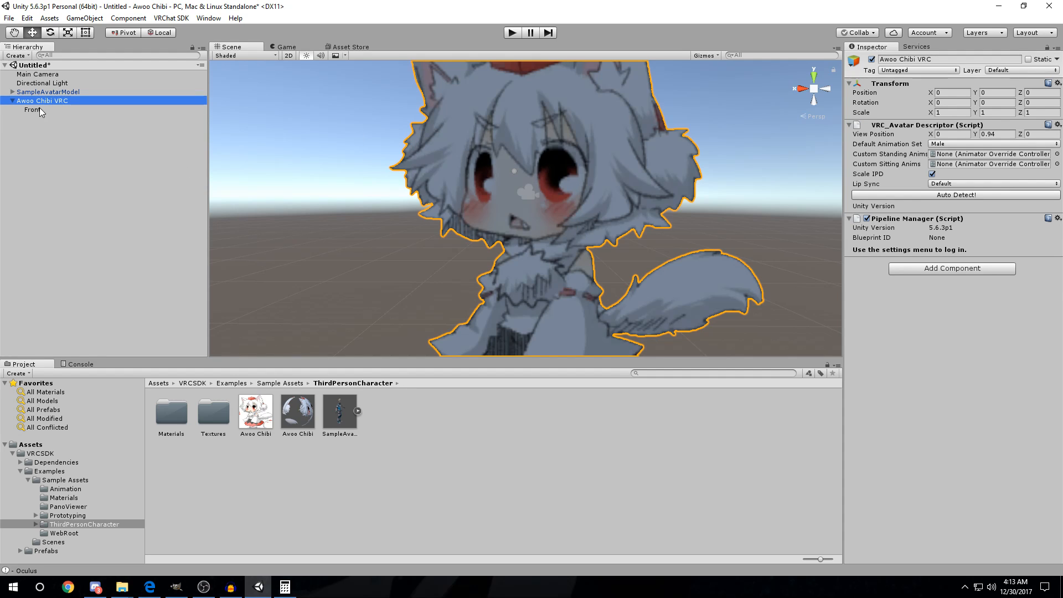
click(995, 134)
key(BackSpace)
text(3)
alt+drag(592, 208, 526, 245)
scroll(529, 206, down, 8)
scroll(527, 190, up, 9)
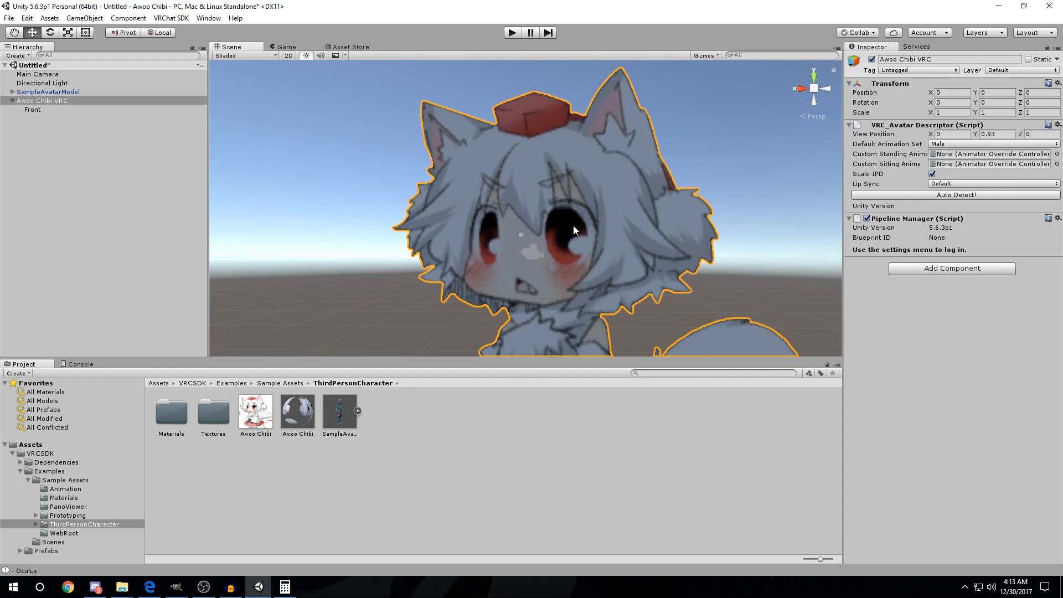
scroll(541, 93, down, 5)
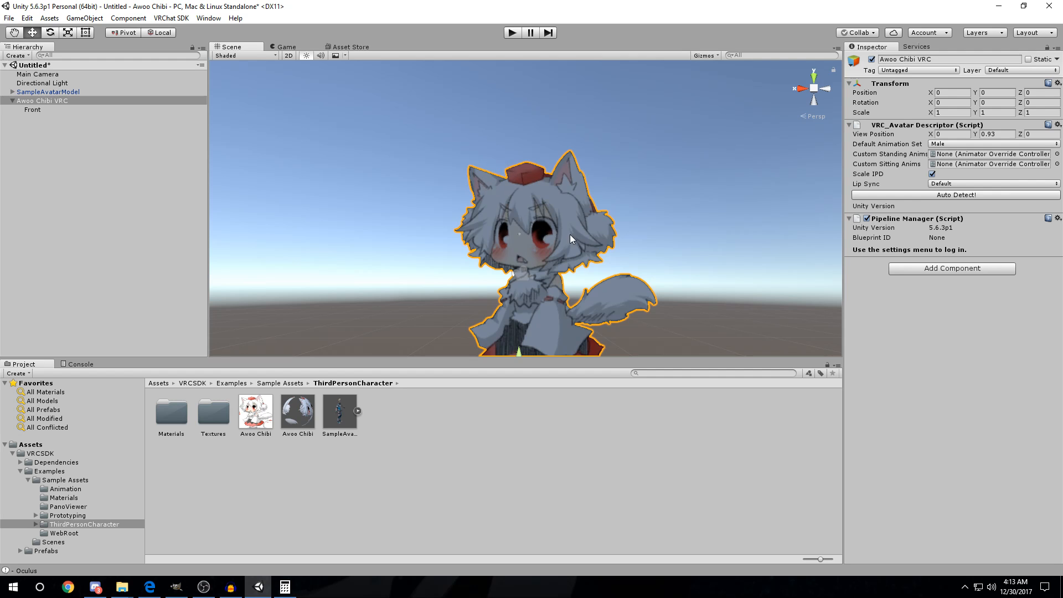
- Inspect the view marker's placement relative to the chibi plane from behind, the side and the front
key(w)
right_drag(596, 210, 602, 235)
alt+drag(602, 236, 449, 195)
alt+drag(359, 212, 450, 134)
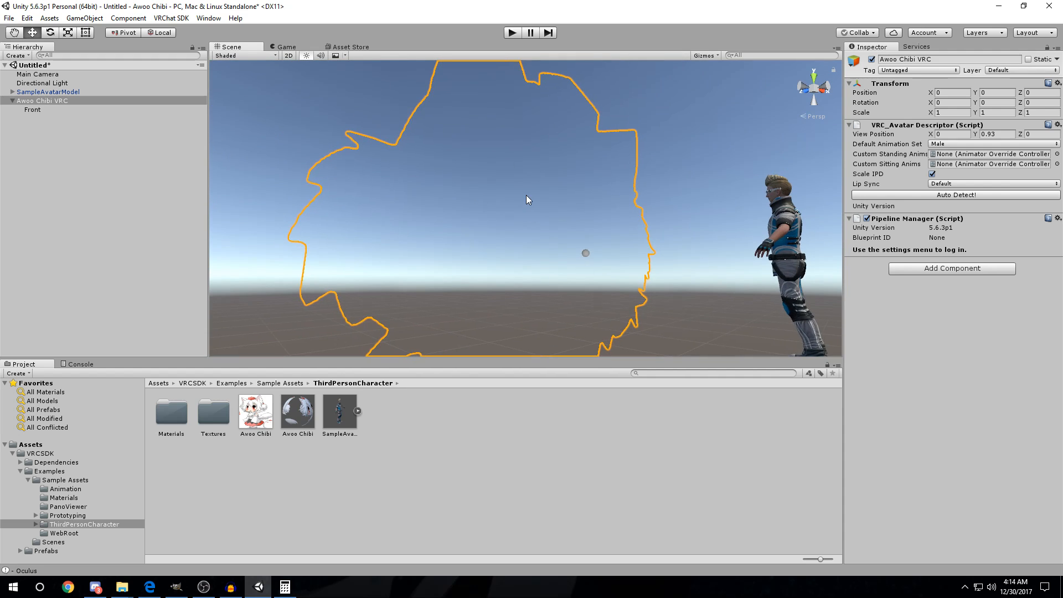
alt+drag(406, 228, 605, 271)
key(w)
right_drag(605, 271, 600, 292)
key(s)
key(w)
right_drag(563, 247, 537, 101)
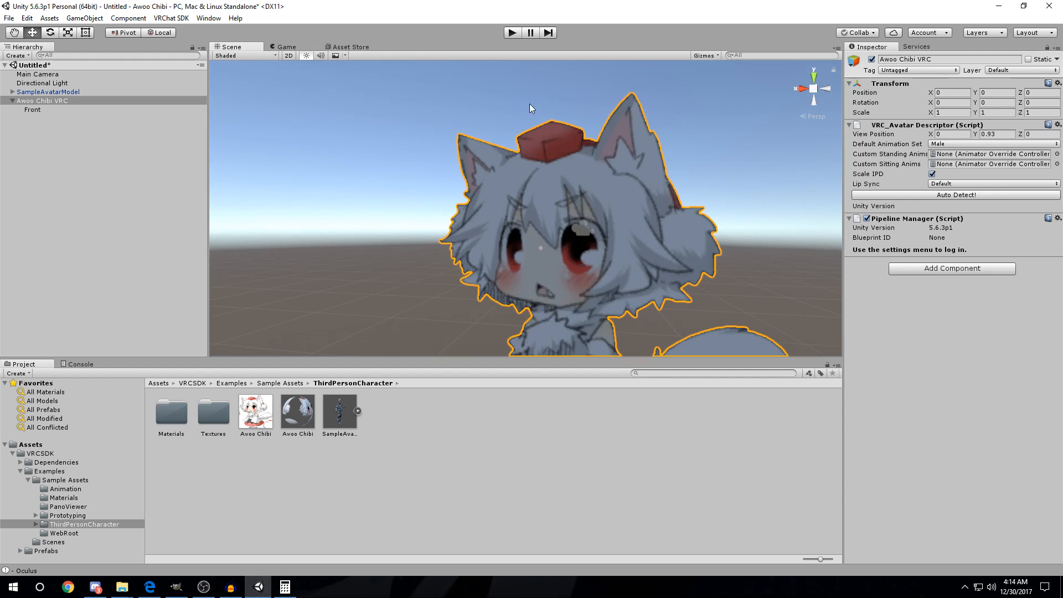
right_drag(550, 251, 587, 245)
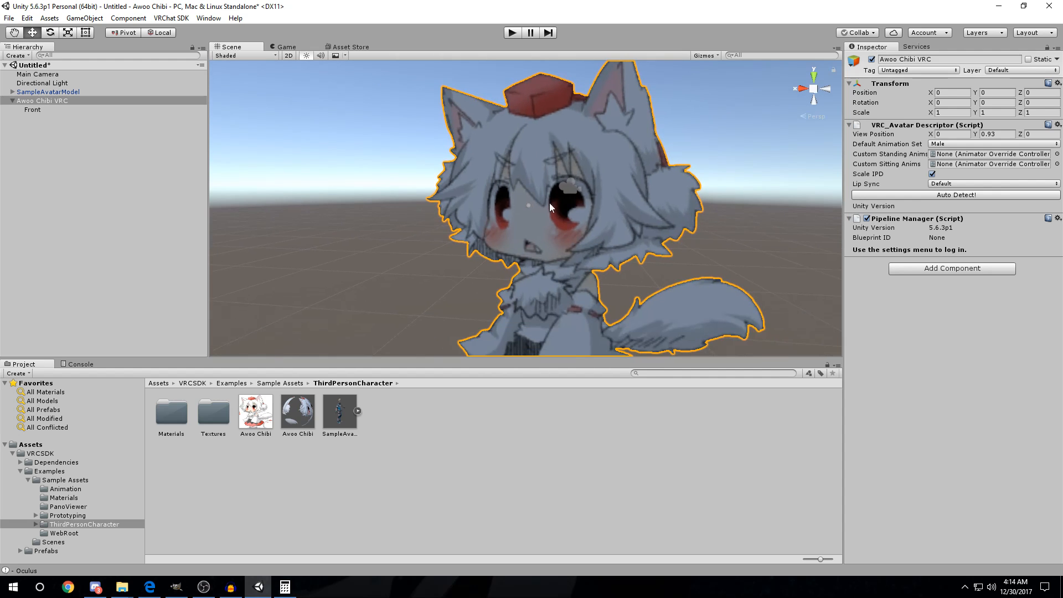
- Move the Front plane slightly behind the view marker by setting its Z position to -0.04
click(25, 110)
right_drag(576, 191, 360, 224)
right_drag(467, 203, 467, 198)
mouse_move(554, 195)
mouse_down()
mouse_move(543, 200)
mouse_move(552, 201)
mouse_up()
click(1055, 93)
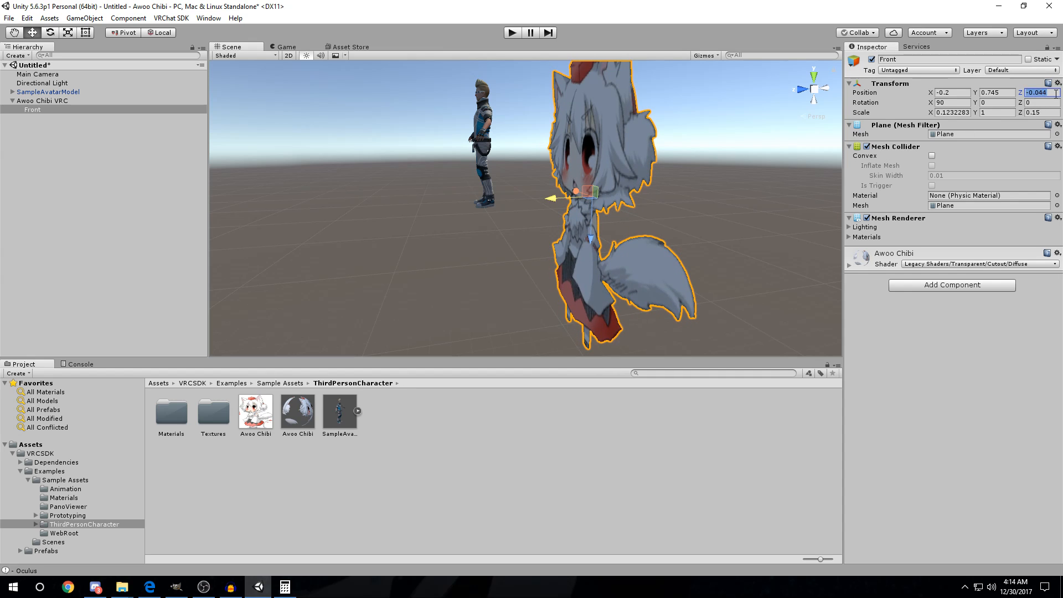
key(BackSpace)
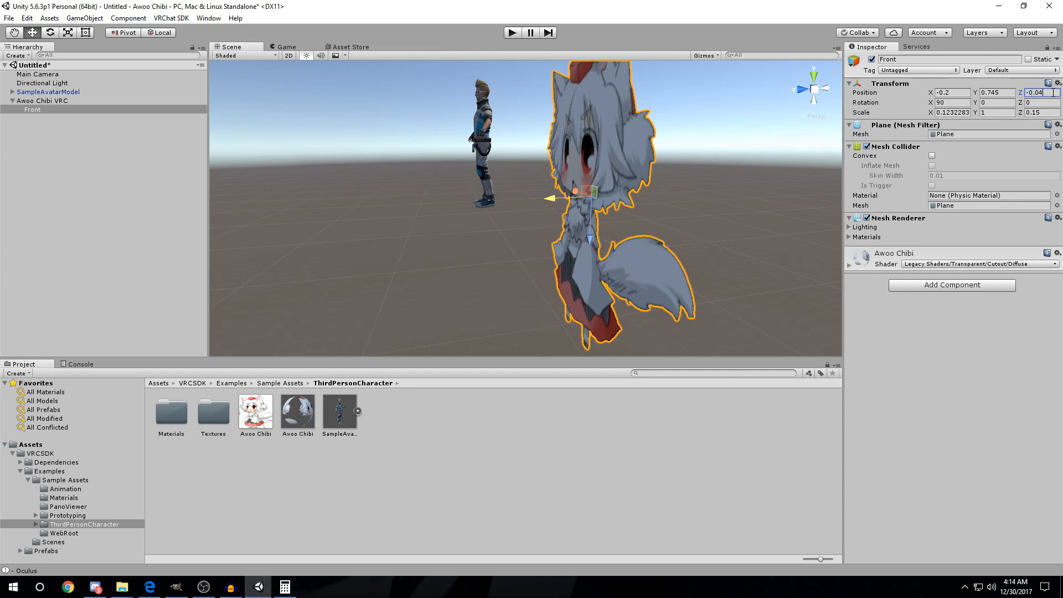
alt+drag(332, 178, 681, 147)
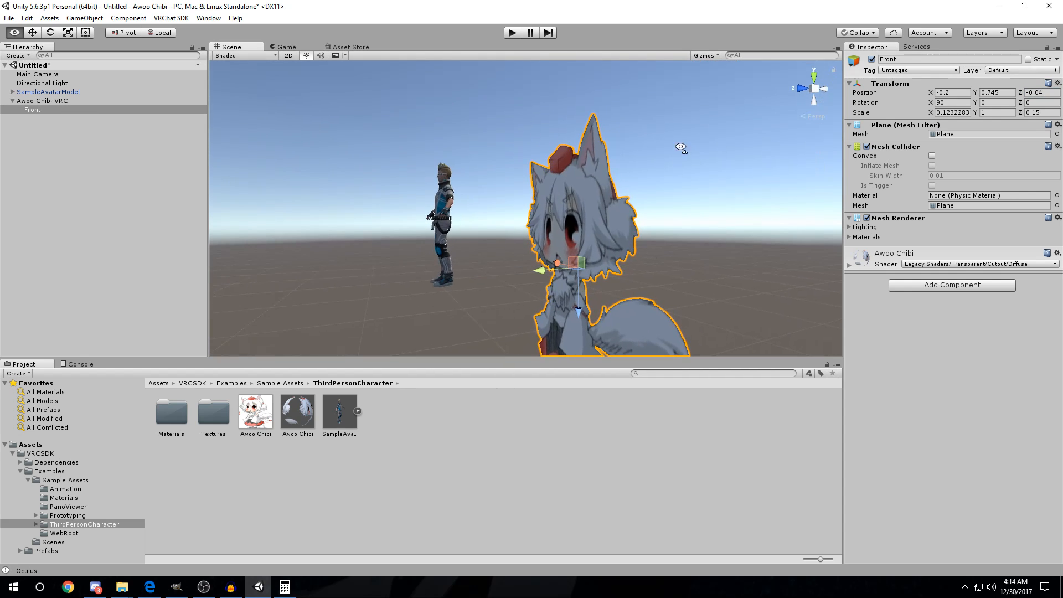
- Select the Awoo Chibi VRC parent and examine its view marker against the chibi's face from several angles
click(42, 102)
alt+drag(237, 193, 501, 258)
alt+drag(603, 178, 578, 238)
scroll(577, 238, down, 4)
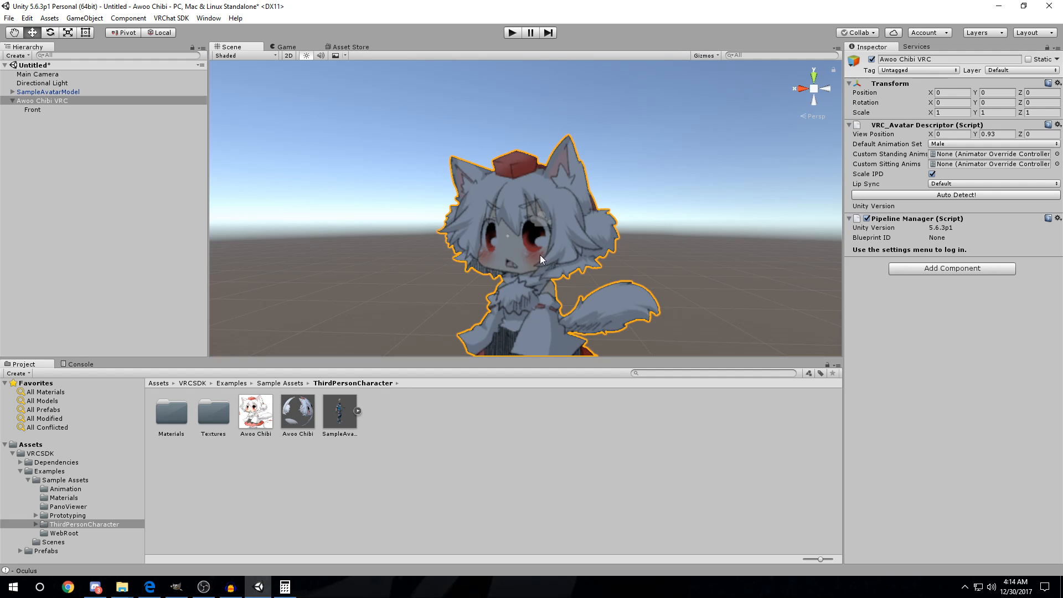
scroll(543, 252, up, 6)
scroll(544, 252, down, 3)
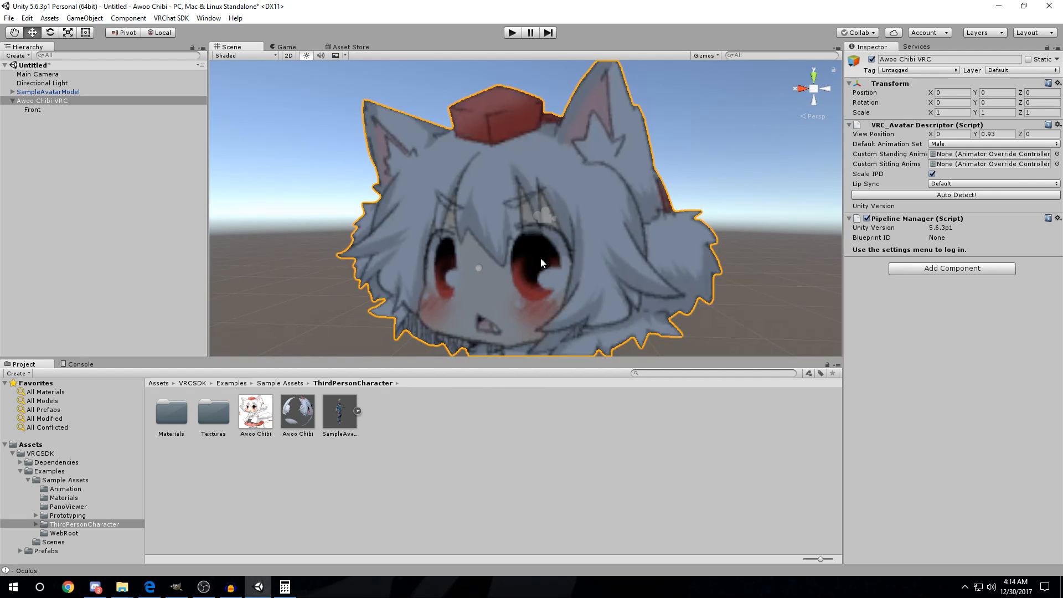
- Duplicate the Front plane under Awoo Chibi VRC and rename the copy Back
key(s)
right_drag(527, 261, 451, 264)
key(a)
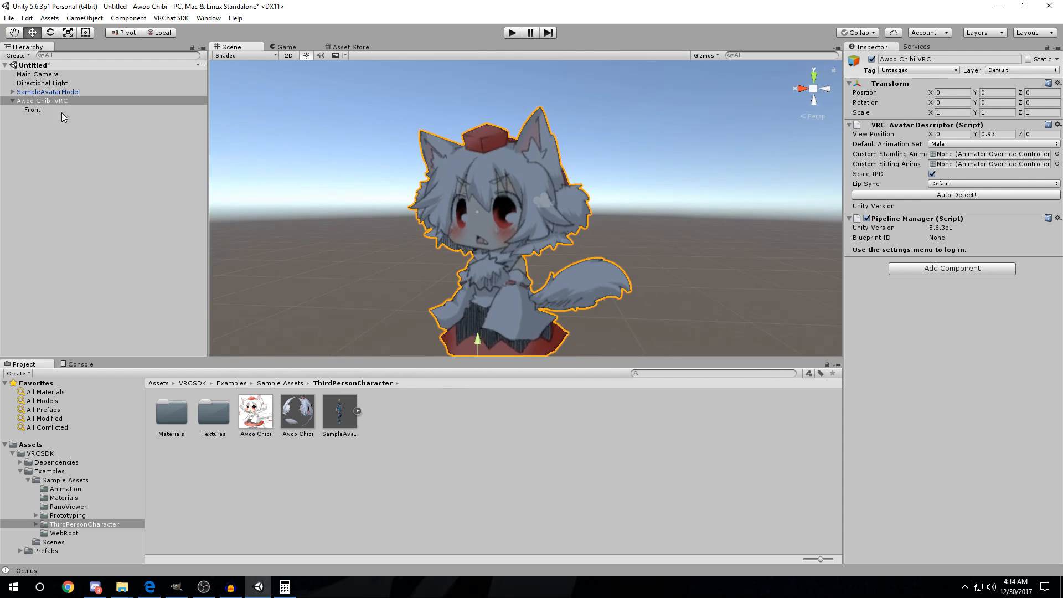
click(55, 111)
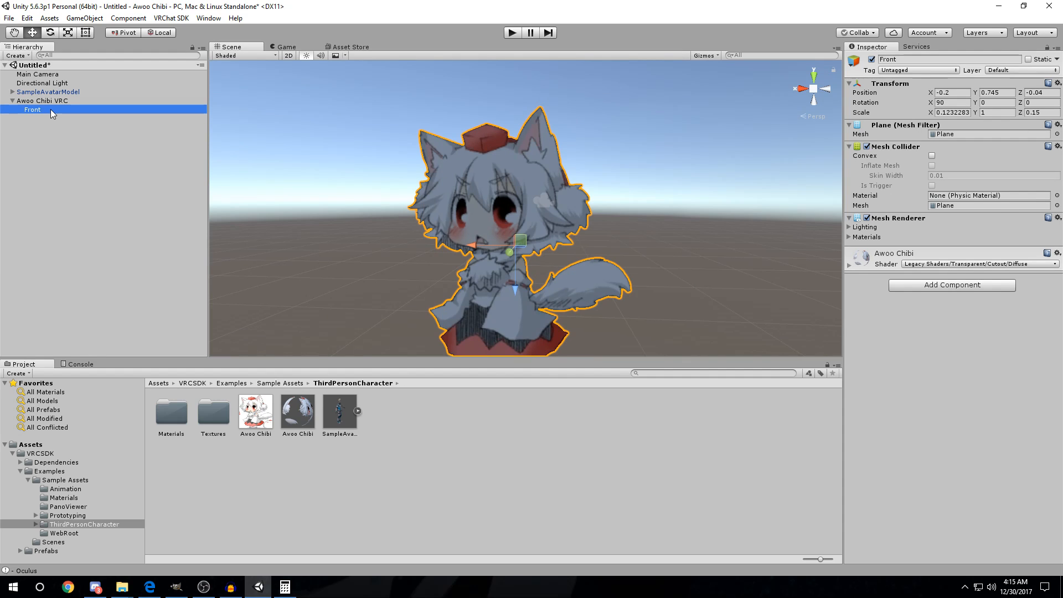
key(ctrl+d)
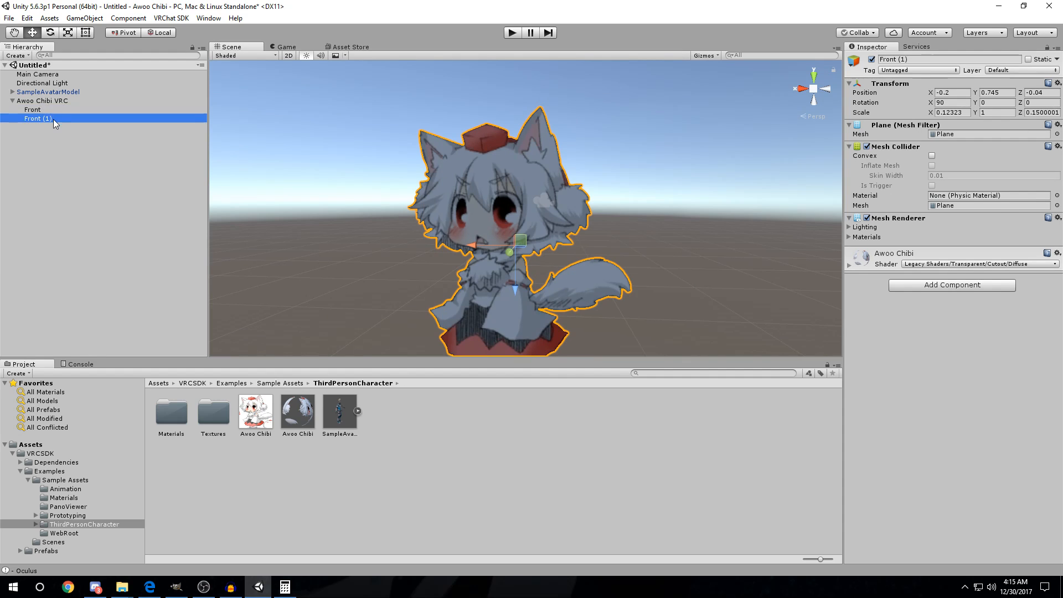
key(F2)
text(Back)
key(Return)
- Try flipping the Back plane with an X rotation of -90, and restore it to 90
alt+drag(695, 227, 497, 217)
key(ctrl+z)
alt+drag(678, 180, 498, 196)
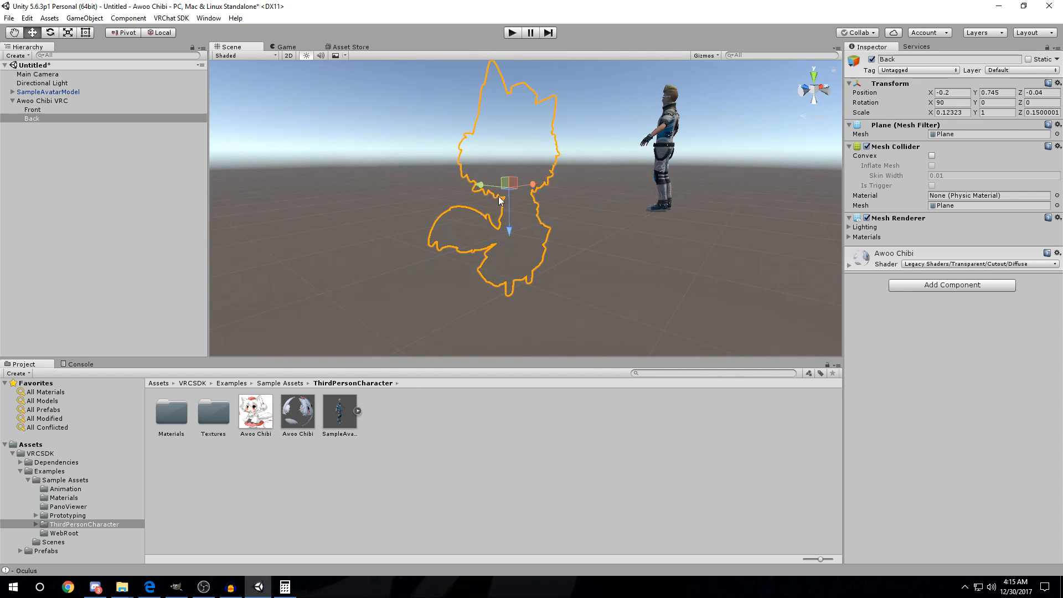
click(949, 102)
text(-90)
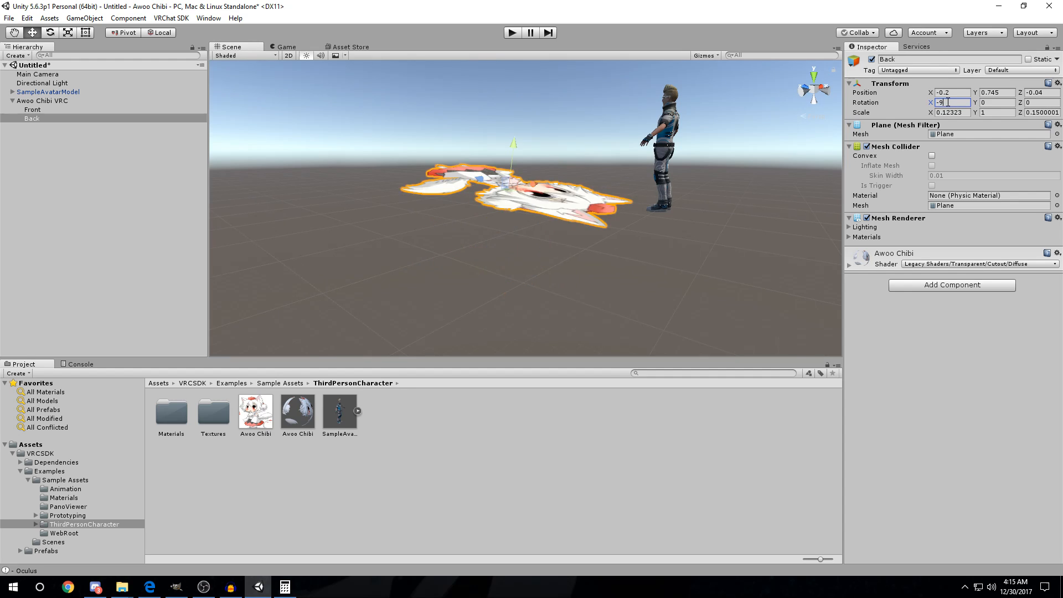
key(BackSpace)
key(BackSpace)
key(BackSpace)
text(90)
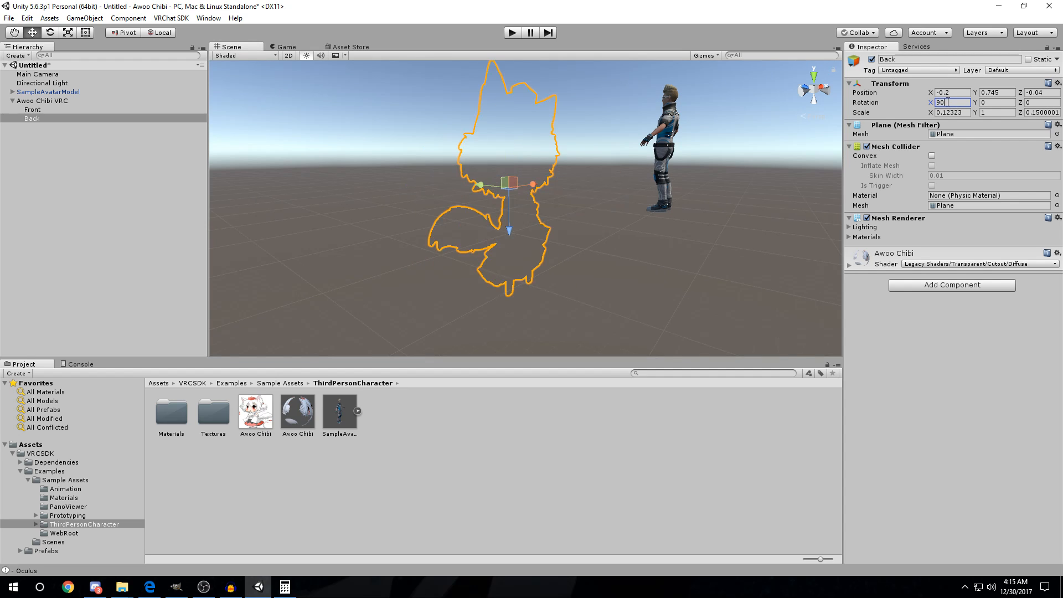
- Try turning the Back plane around with a Y rotation of 180, and reset it to 0
click(995, 104)
text(90)
key(BackSpace)
key(BackSpace)
text(180)
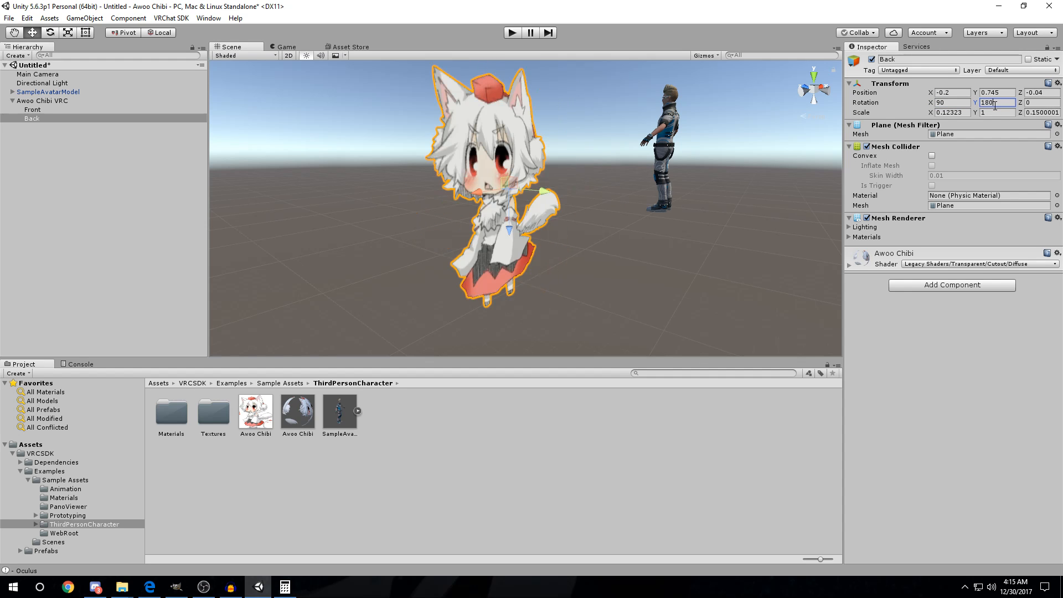
right_drag(534, 255, 899, 187)
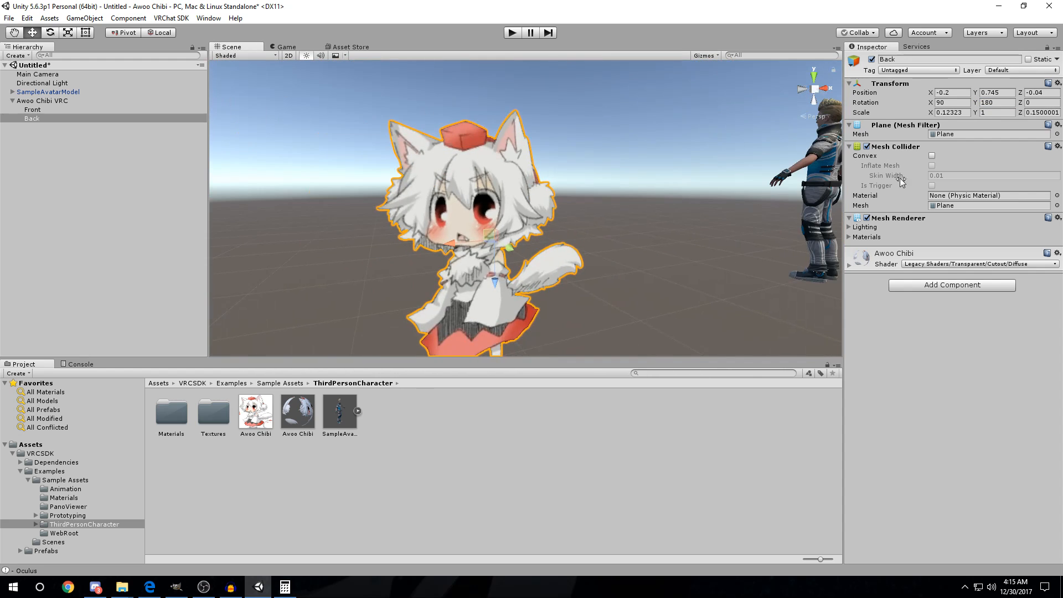
click(990, 102)
text(0)
- Try flipping the Back plane with a Z rotation of 180
click(1032, 104)
text(90)
key(BackSpace)
key(BackSpace)
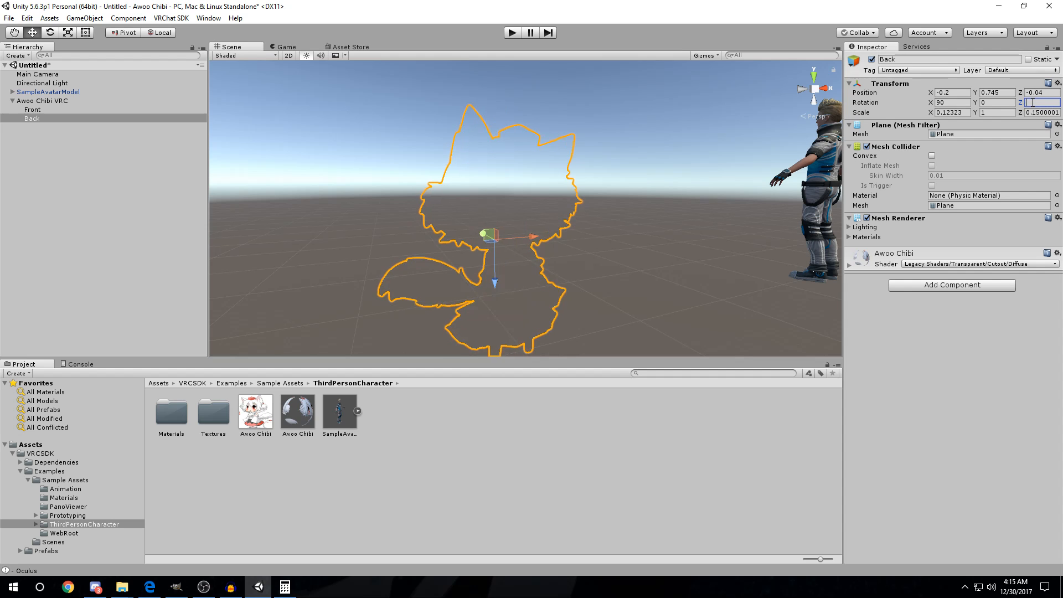
text(180)
alt+drag(712, 181, 581, 213)
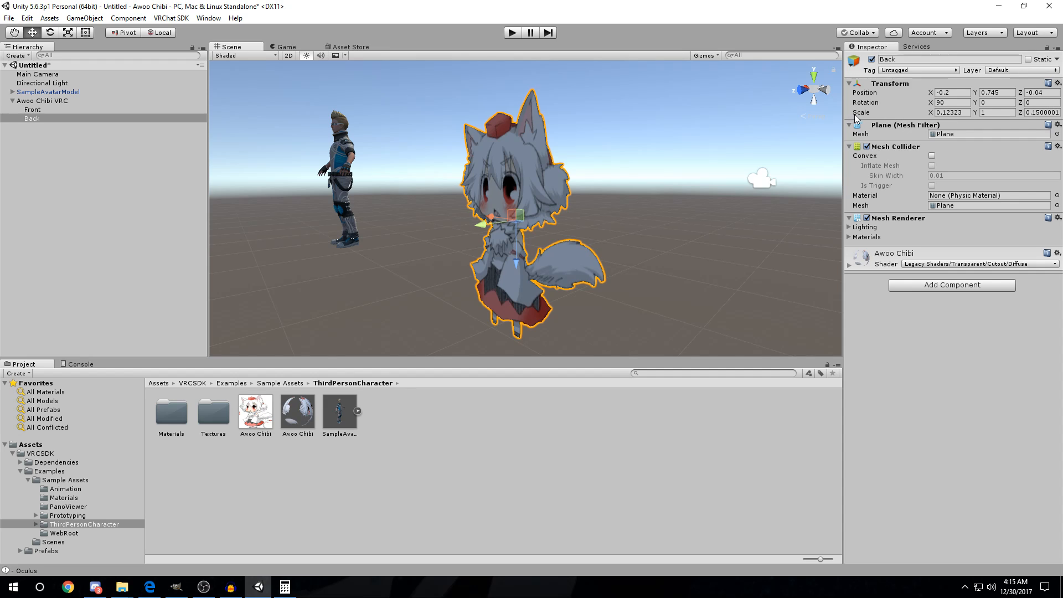
- Mirror the Back plane to face the opposite way by setting its Y scale to -1
click(983, 112)
text(-)
click(944, 335)
alt+drag(679, 239, 357, 230)
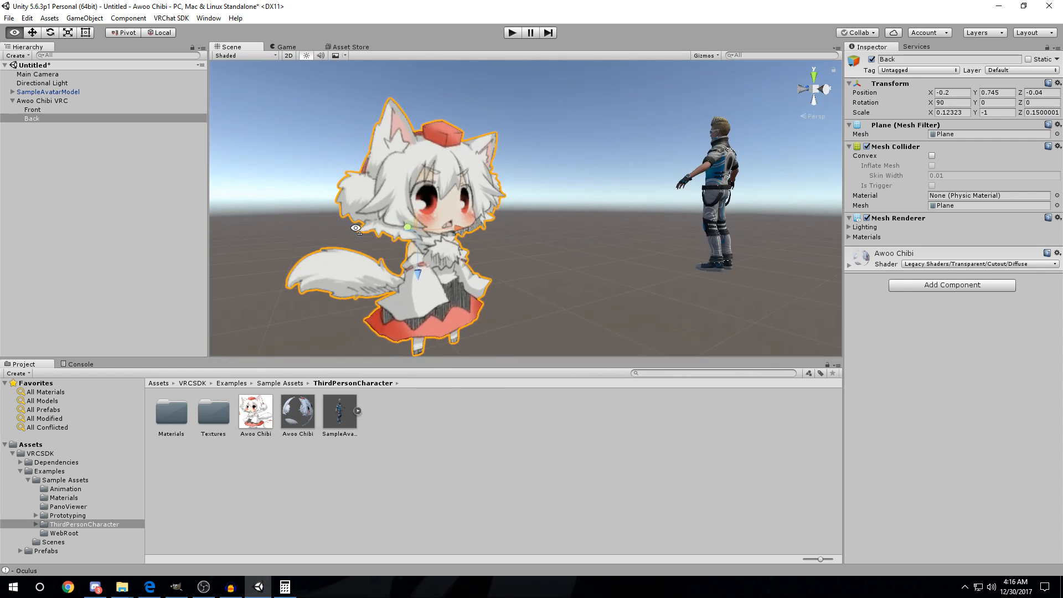
click(995, 112)
text(1)
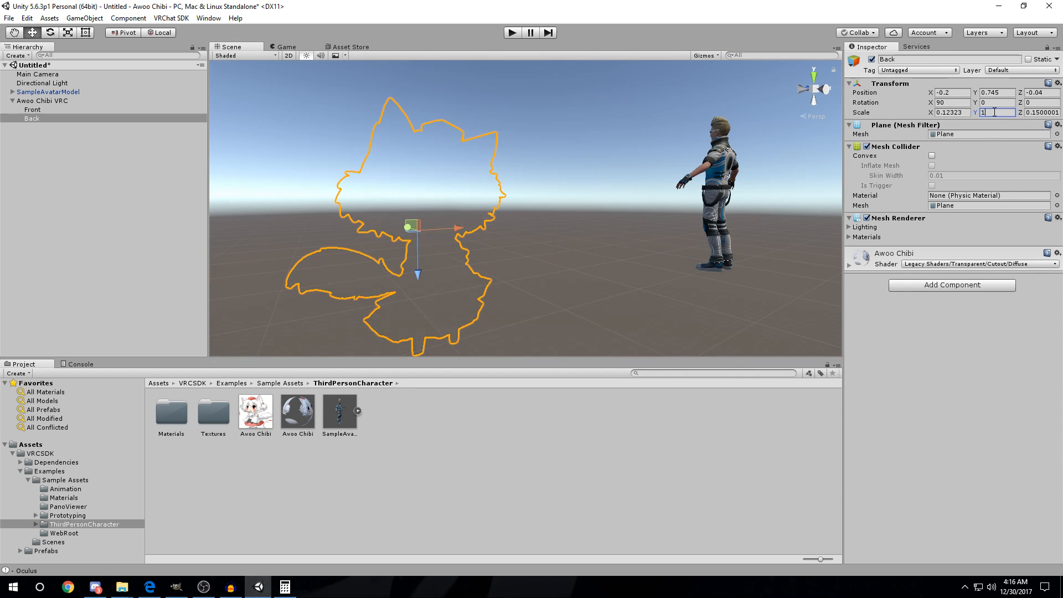
key(Return)
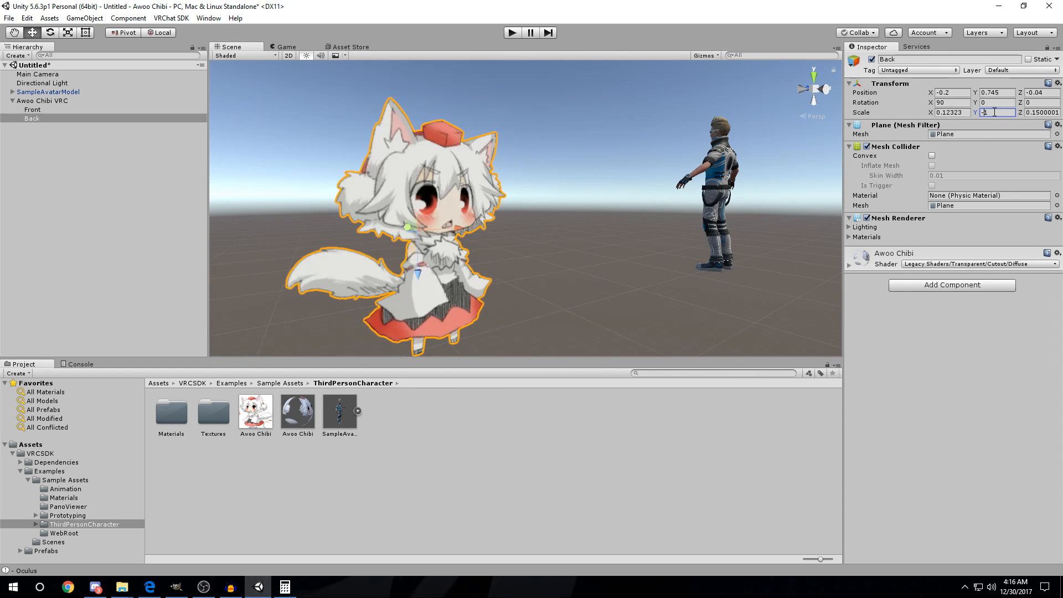
- Select the Awoo Chibi VRC parent and inspect the chibi and its view marker from several angles
click(129, 237)
alt+drag(347, 232, 561, 205)
right_drag(561, 204, 476, 208)
right_drag(459, 243, 501, 221)
click(31, 119)
click(55, 107)
click(57, 101)
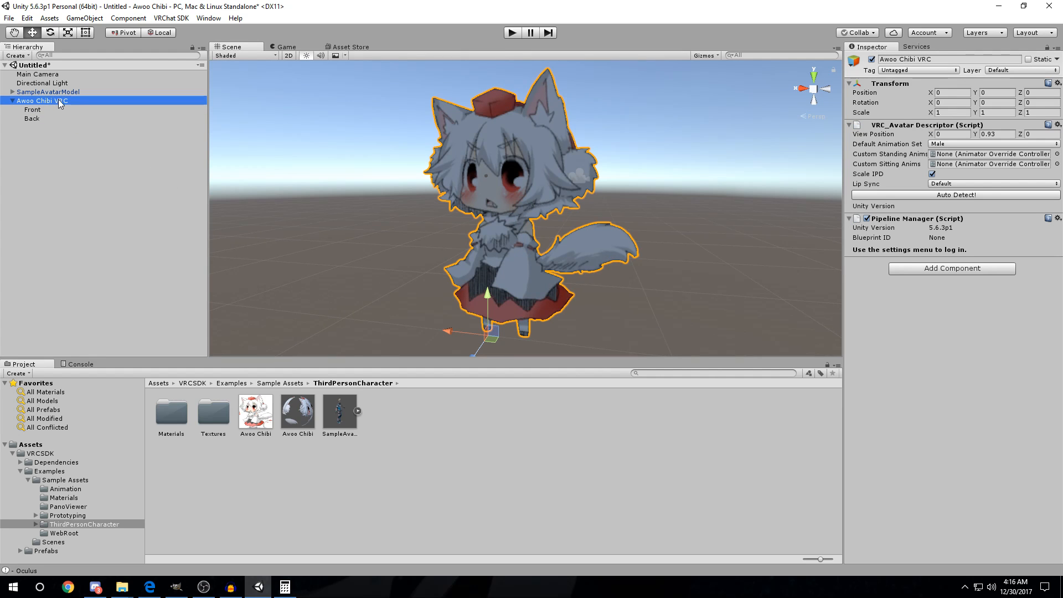
right_drag(348, 166, 361, 264)
right_drag(548, 204, 452, 171)
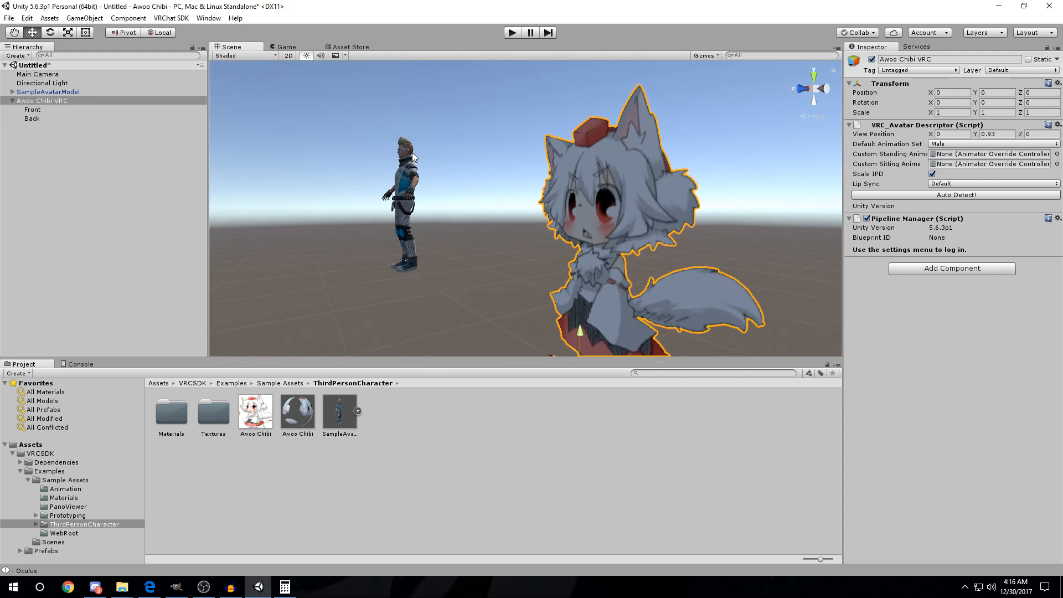
right_drag(492, 199, 570, 228)
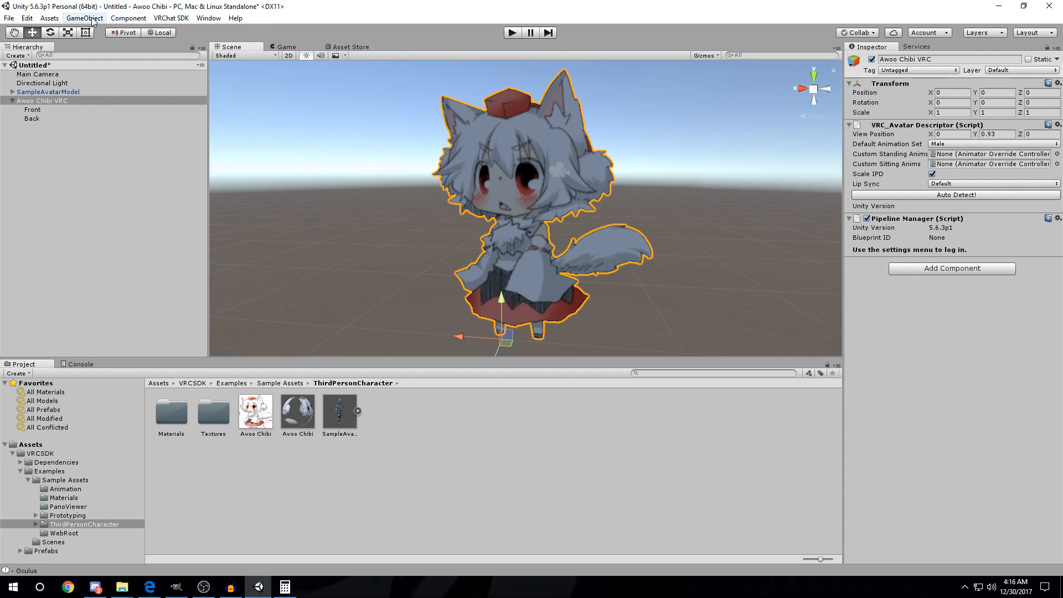
- Log out of the VRChat account in the SDK settings, sign back in and close the settings
click(162, 18)
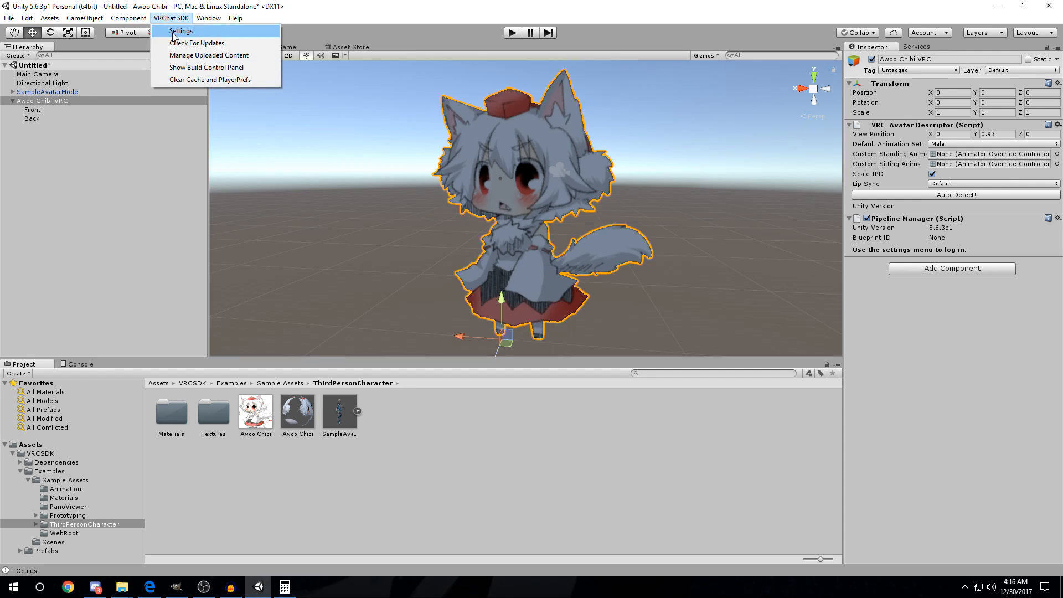
click(171, 31)
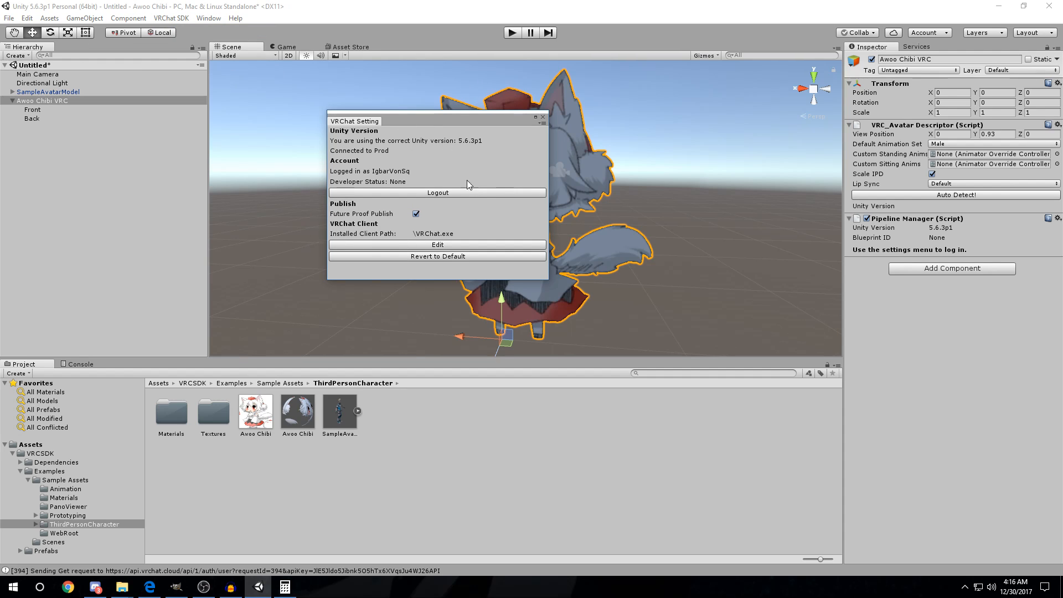
click(405, 193)
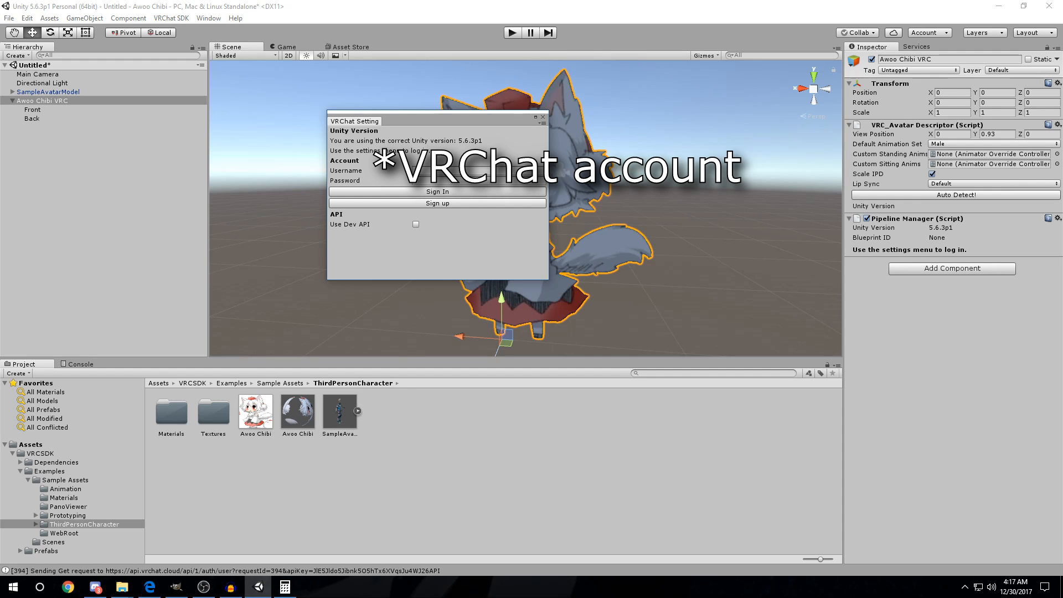
click(446, 191)
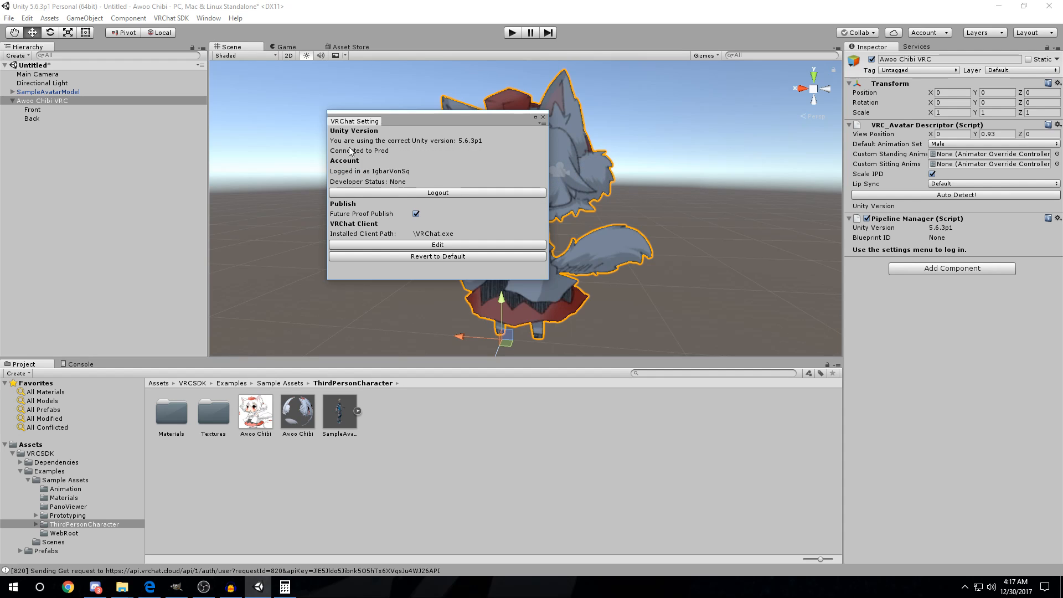
click(541, 119)
- Build and publish the Awoo Chibi VRC avatar from the SDK's build control panel, saving the scene as Awoo Chibi
click(171, 18)
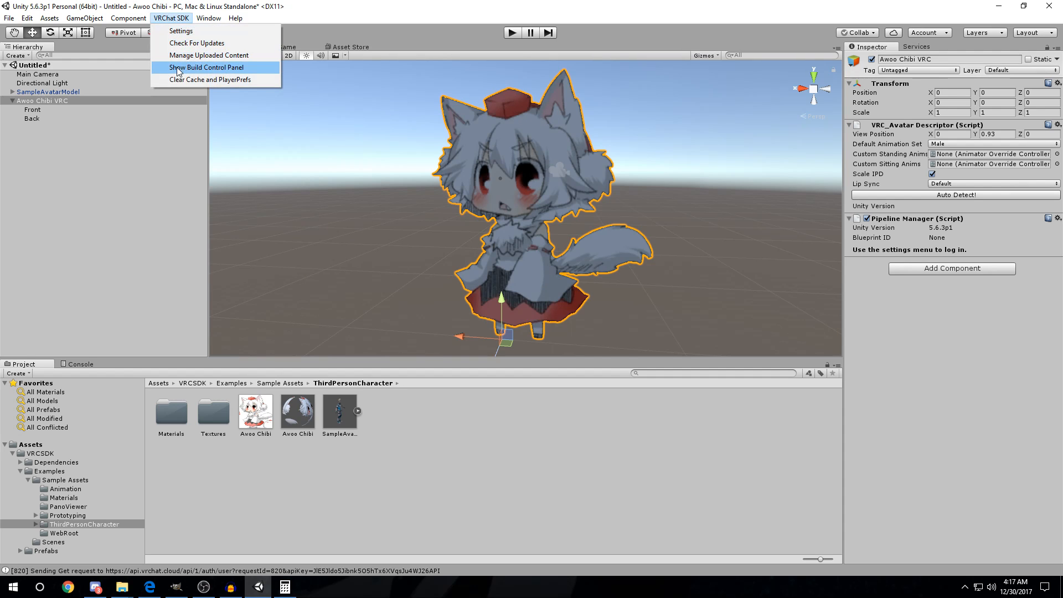
click(178, 68)
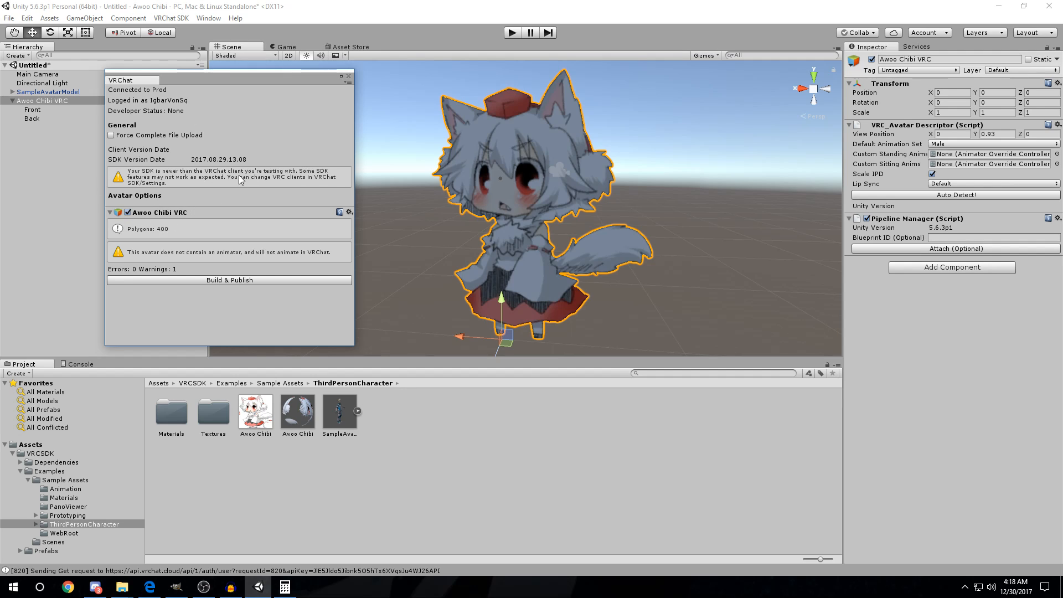
click(254, 280)
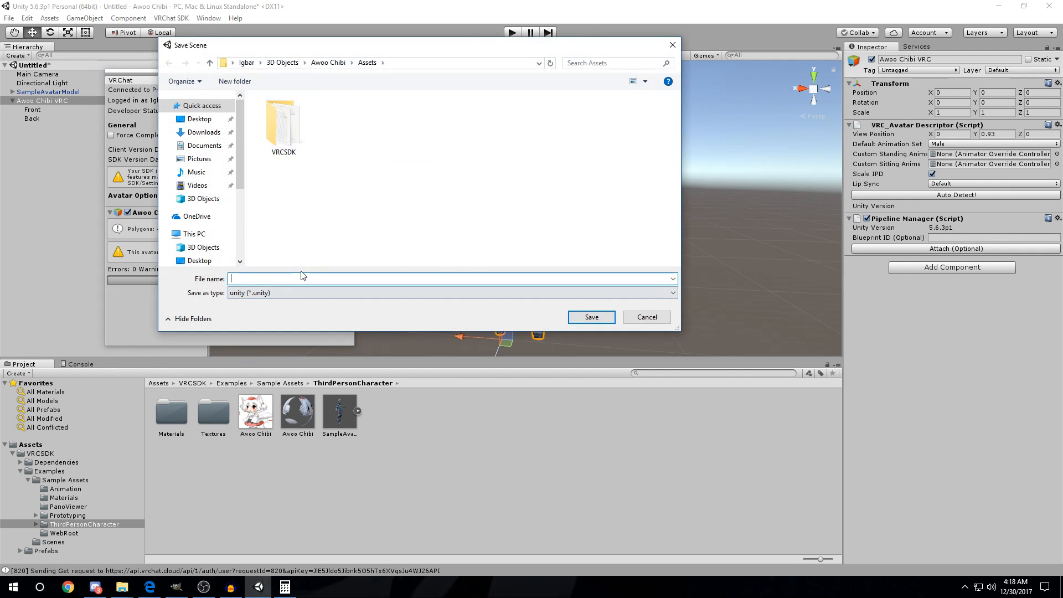
text(Awoo Chi)
click(591, 317)
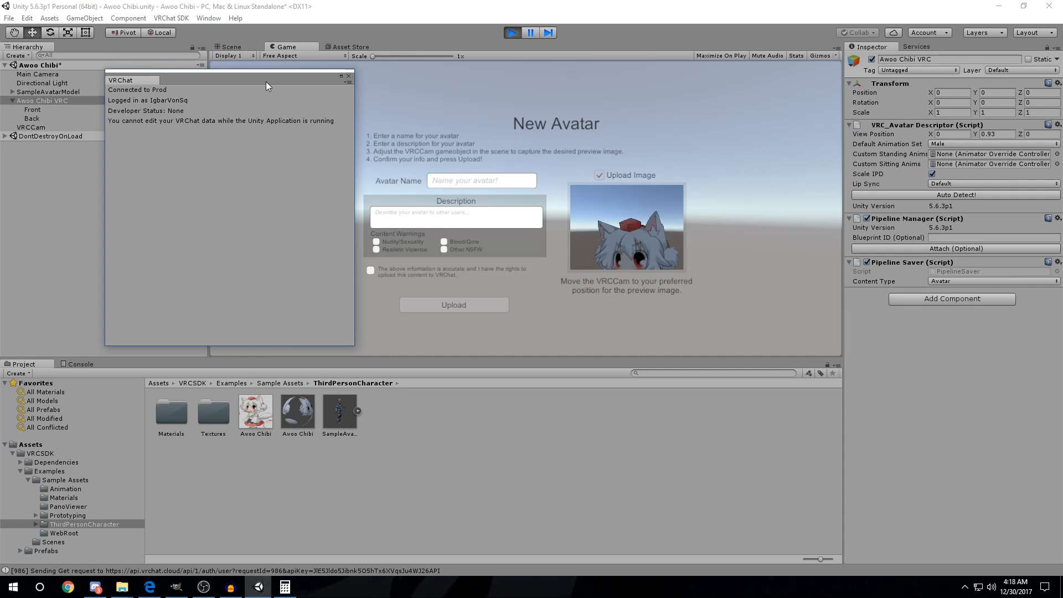
drag(266, 82, 301, 77)
click(383, 72)
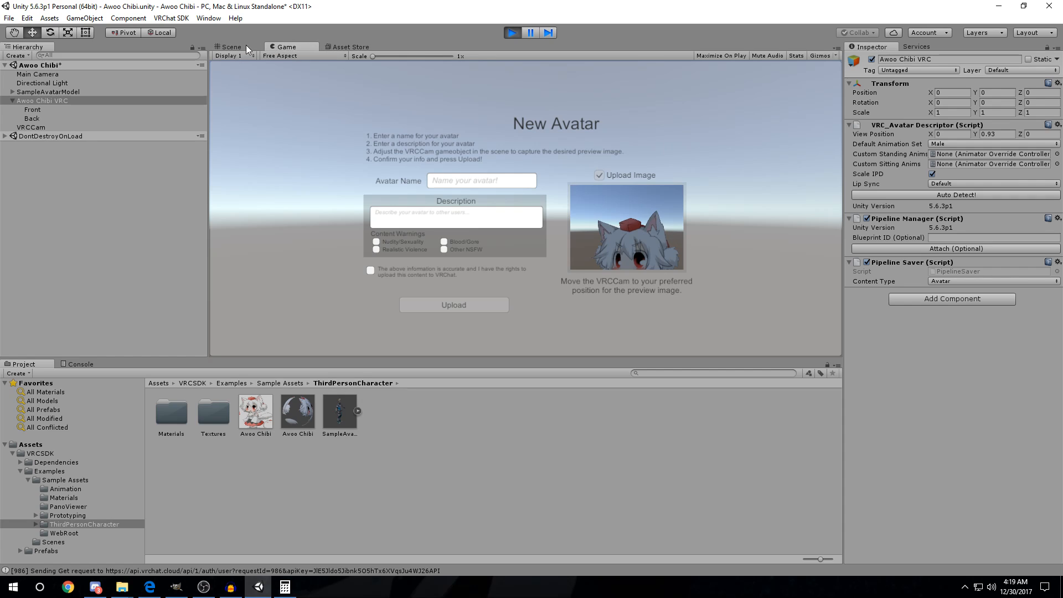
- Select VRCCam in the scene and set its X position to -0.2 to center the avatar in the preview
click(223, 48)
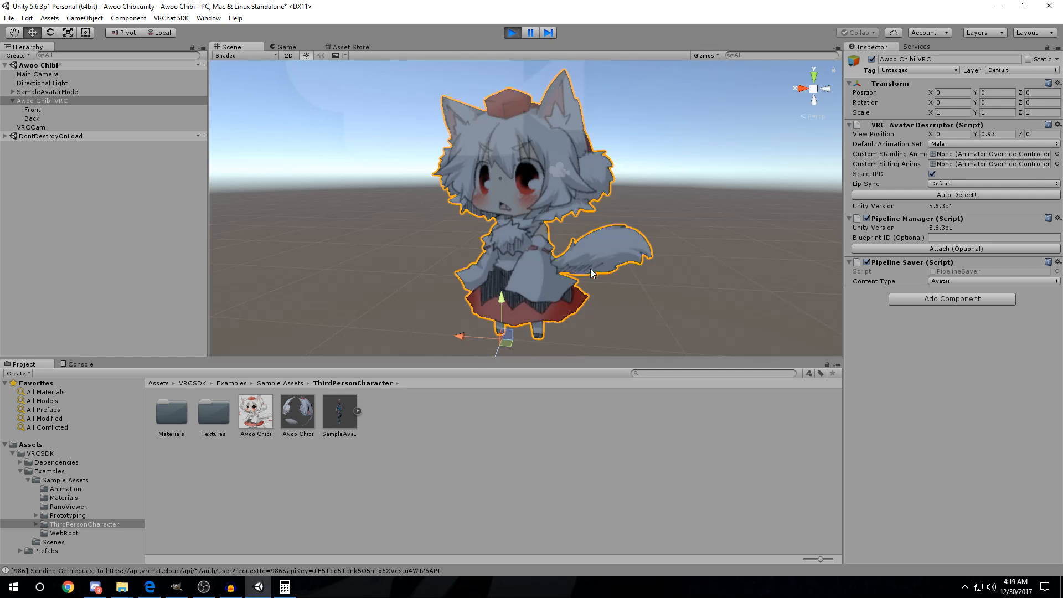
key(s)
right_drag(573, 236, 517, 233)
key(d)
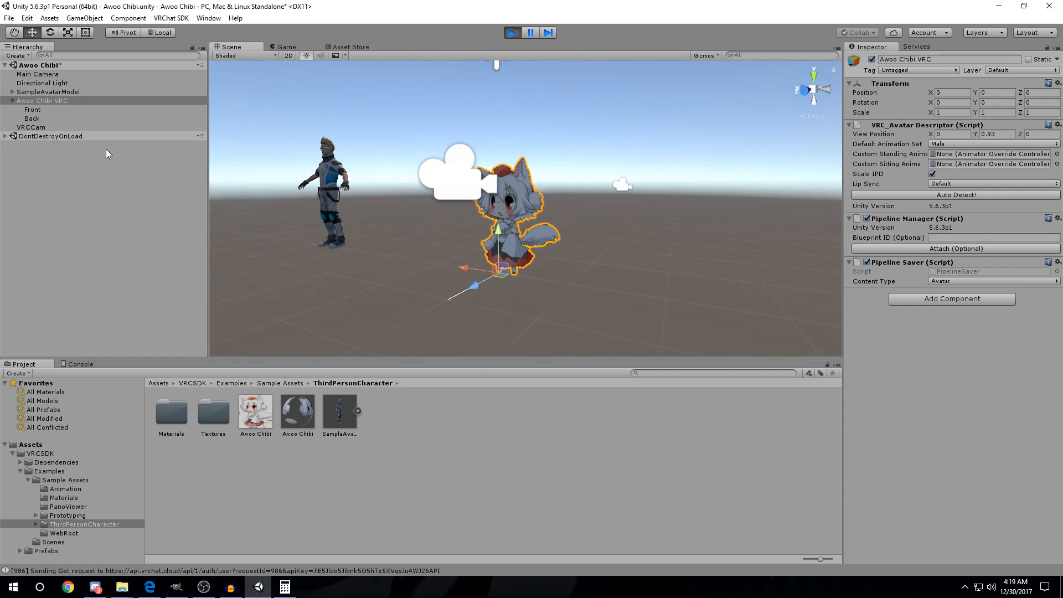
click(40, 128)
right_drag(422, 227, 541, 231)
key(a)
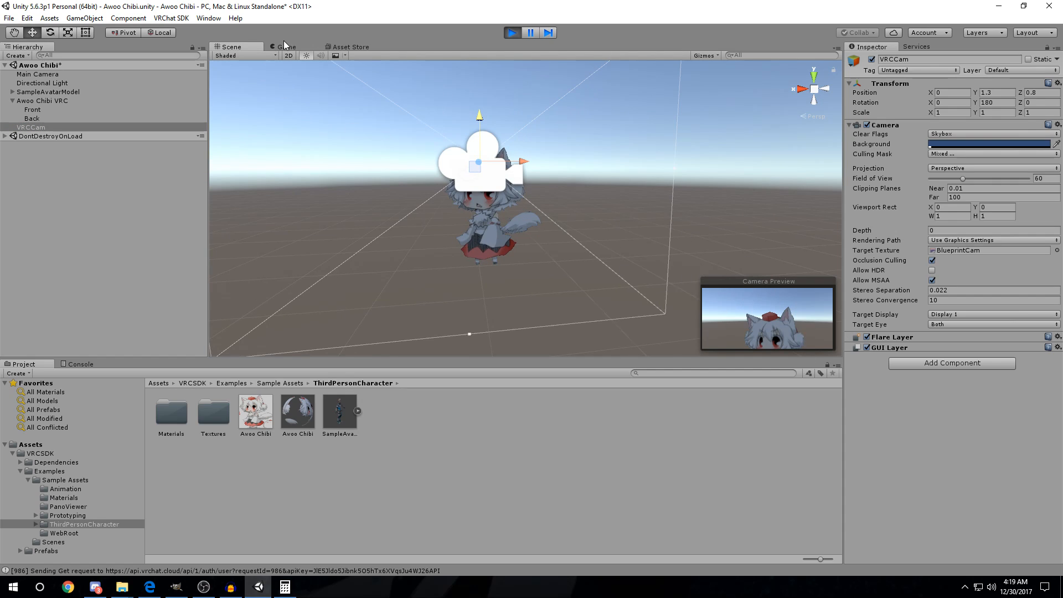
click(247, 45)
drag(523, 162, 538, 161)
click(962, 94)
text(-0.2)
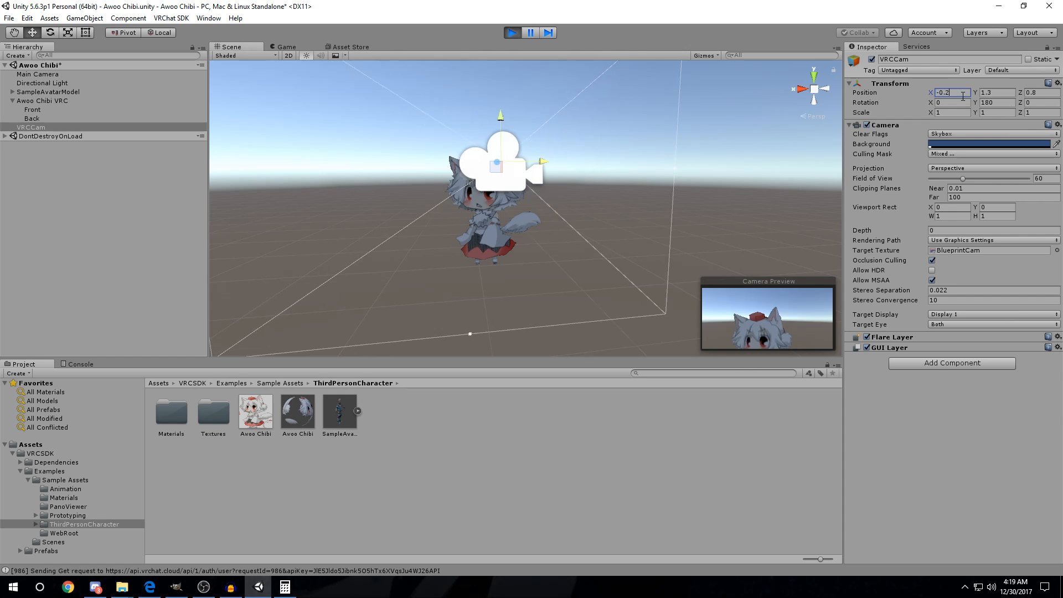
- Check the upload preview image and refine VRCCam's X position to -0.15
click(286, 47)
click(248, 48)
click(960, 92)
click(960, 92)
key(BackSpace)
text(15)
key(Return)
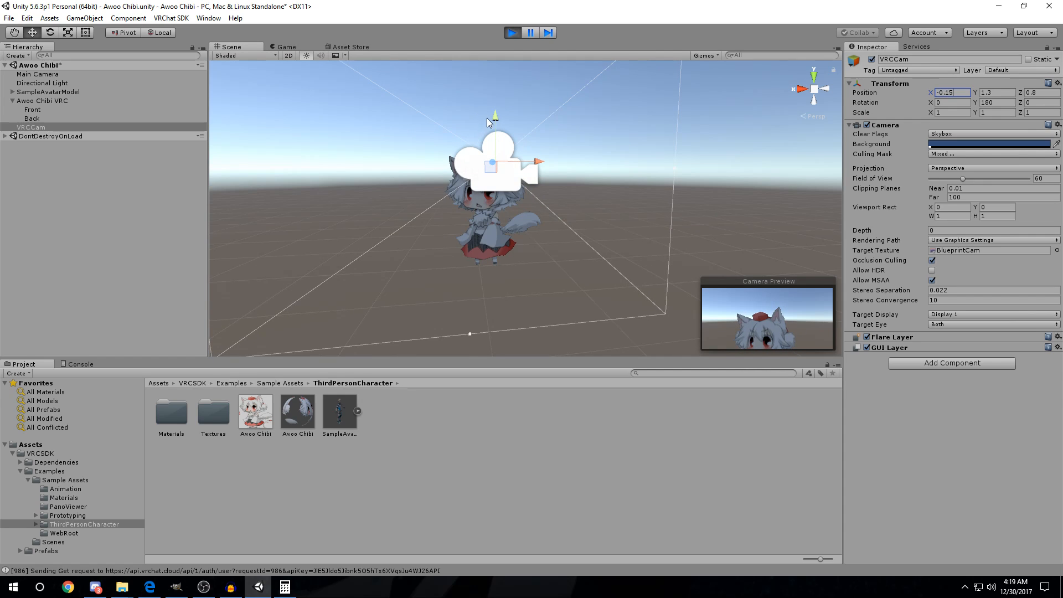
- Lower VRCCam to a Y position of about 1.033 and check the framing in the upload preview
drag(496, 127, 496, 173)
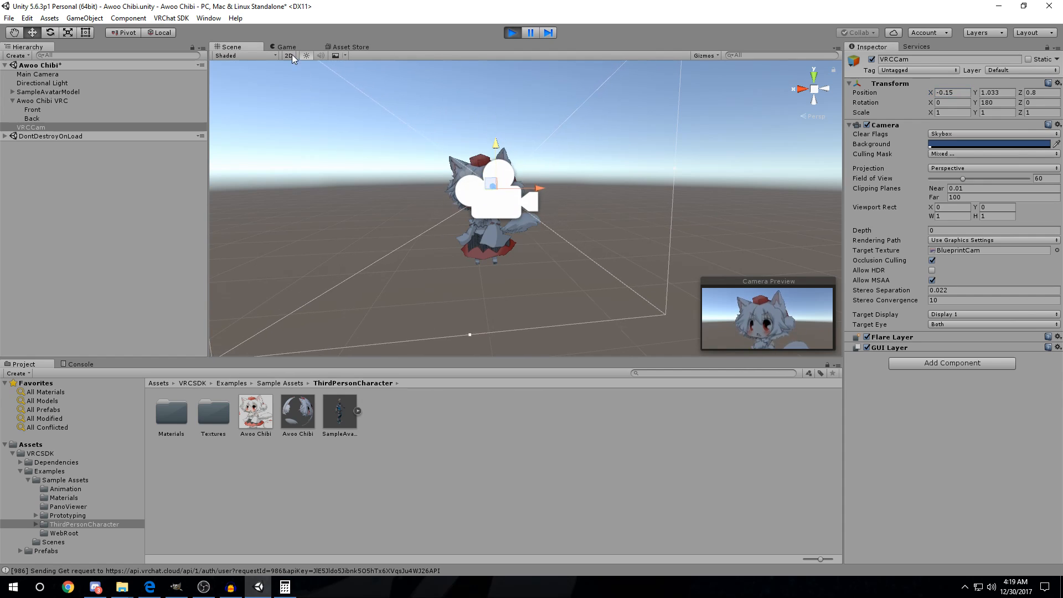
click(287, 47)
click(237, 47)
- Move VRCCam closer to the chibi at Z about 0.489 and shift its X to about -0.117, checking the upload preview
scroll(601, 198, up, 2)
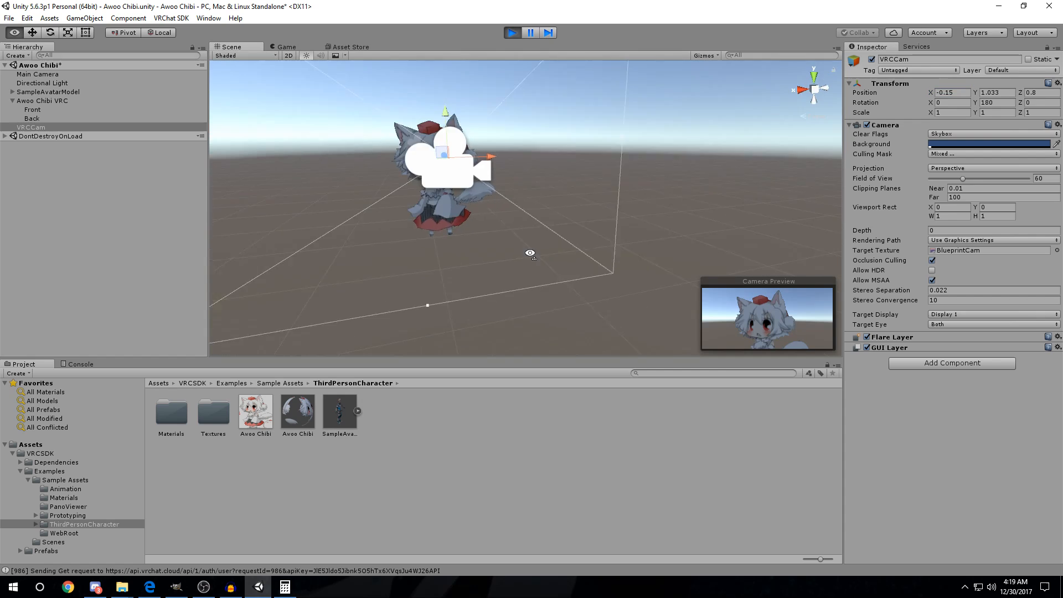
drag(540, 189, 511, 191)
click(287, 47)
click(231, 47)
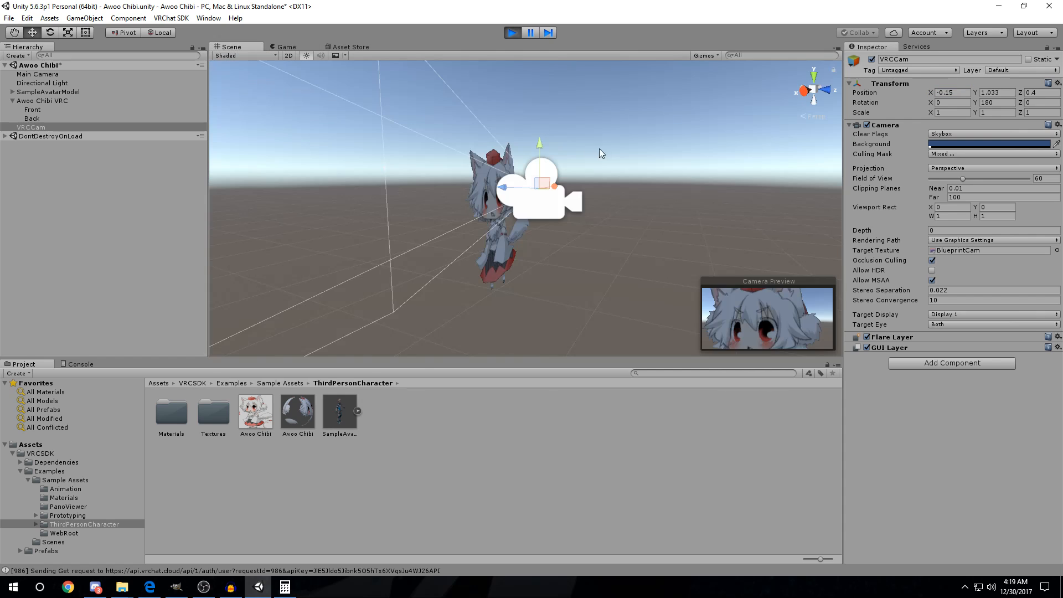
click(288, 47)
click(241, 47)
drag(504, 188, 514, 193)
click(294, 47)
click(242, 47)
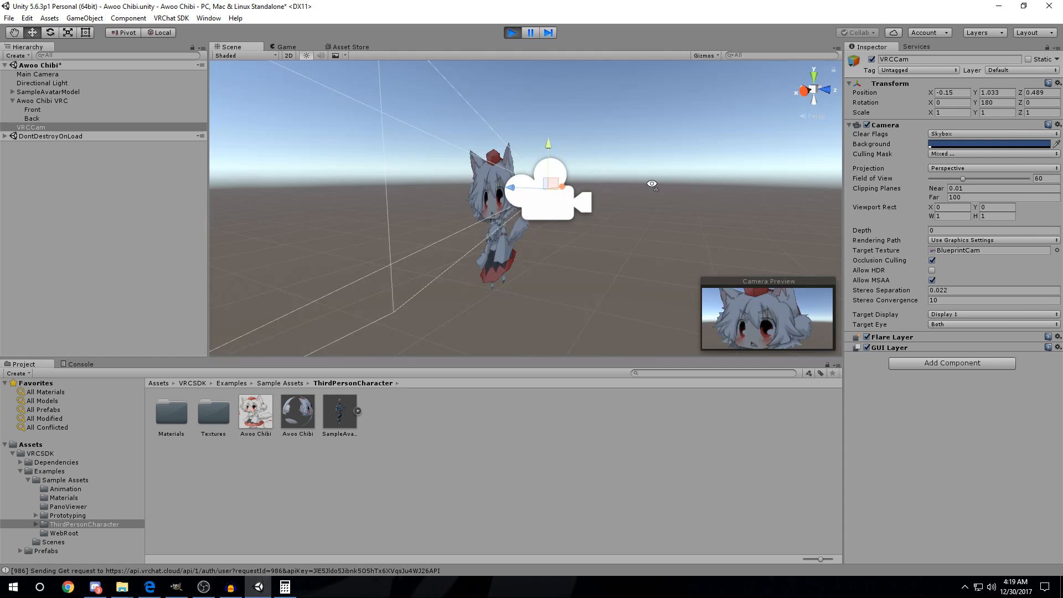
drag(464, 175, 471, 176)
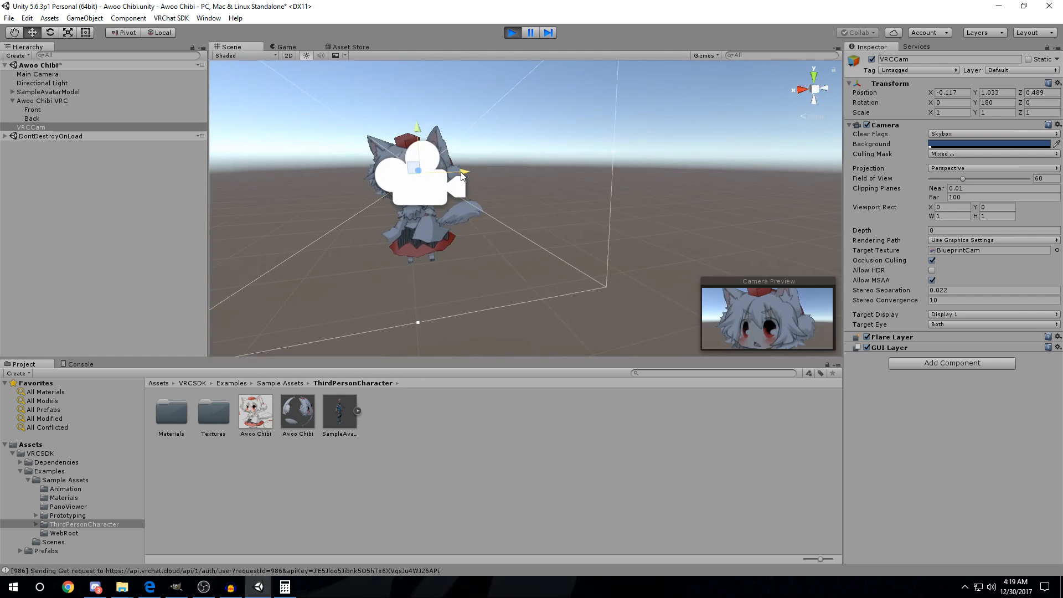
- Shift VRCCam to an X position of about -0.085 and check the framing in the upload preview
click(283, 48)
click(220, 43)
drag(467, 172, 474, 172)
click(276, 46)
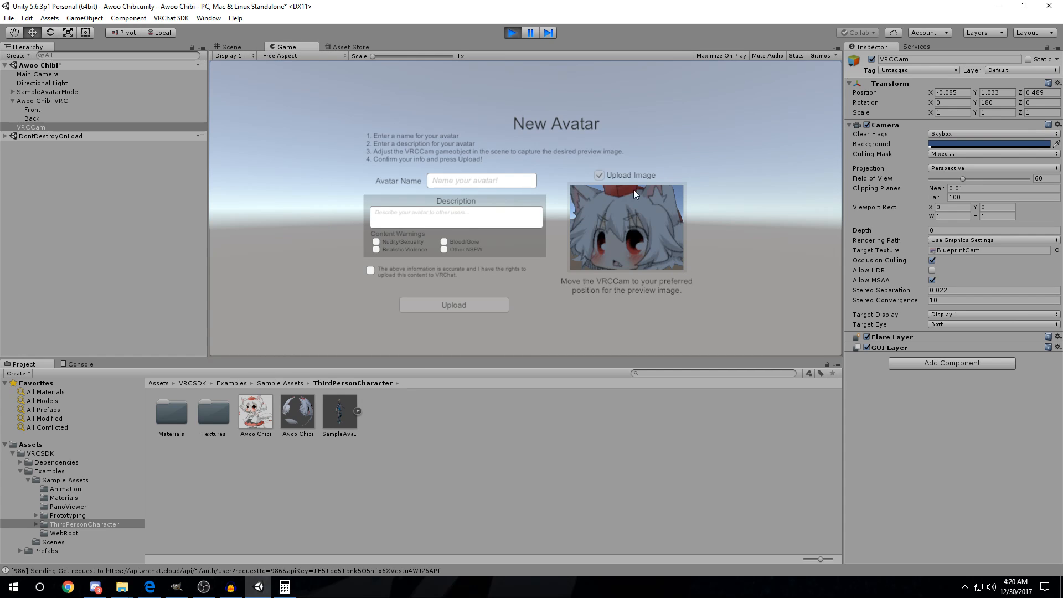
- Name the new avatar "Awoo Chibi" and describe it as "Awoooooooooooooooooooooooooooooooooo"
click(504, 184)
text(Awoo Chibi)
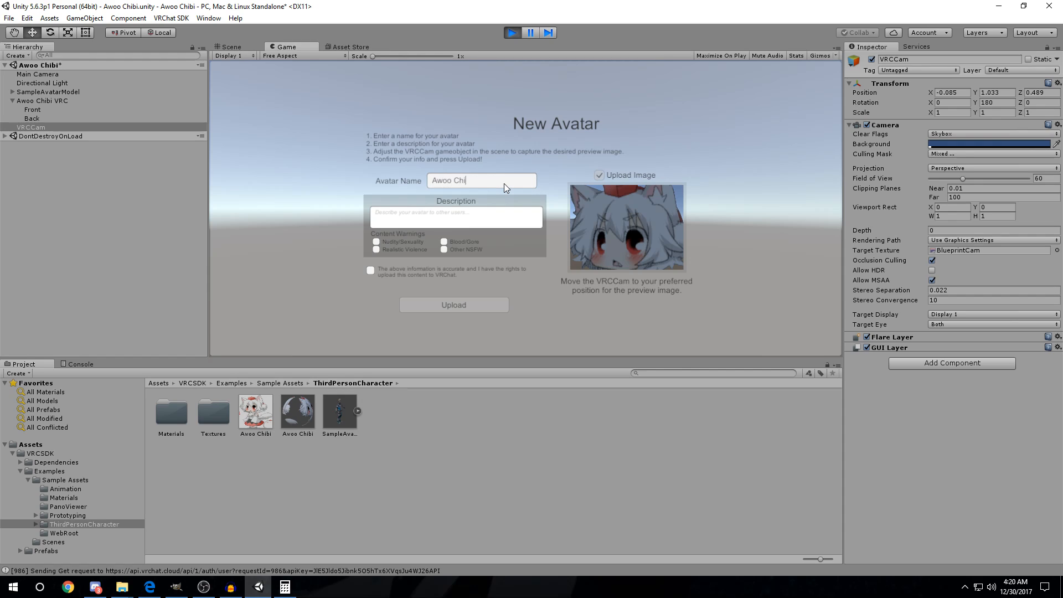
click(461, 213)
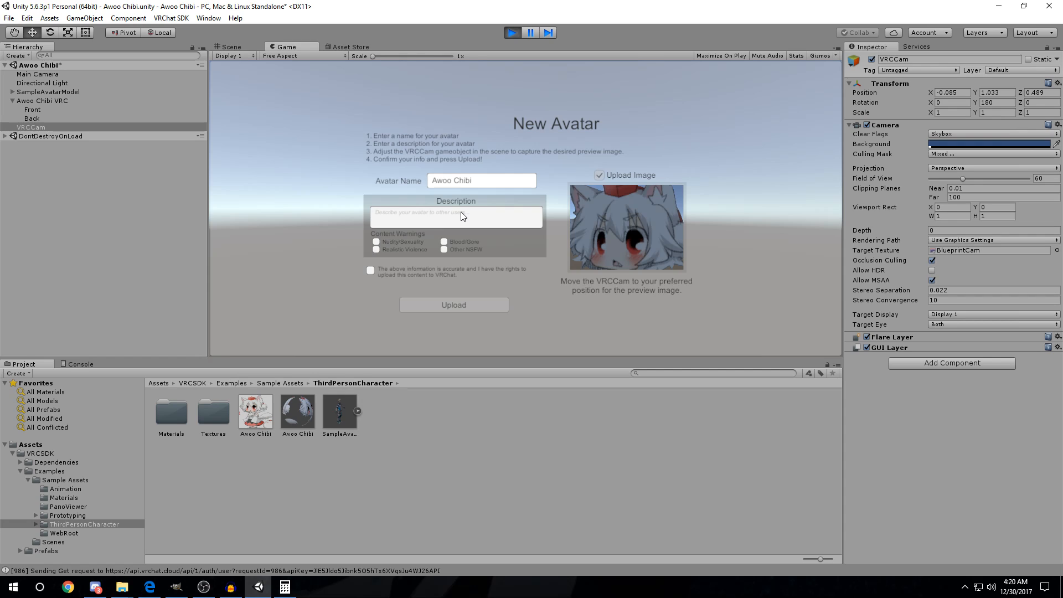
text(Awoooooooooooooooooooooooooooooooooo)
click(272, 261)
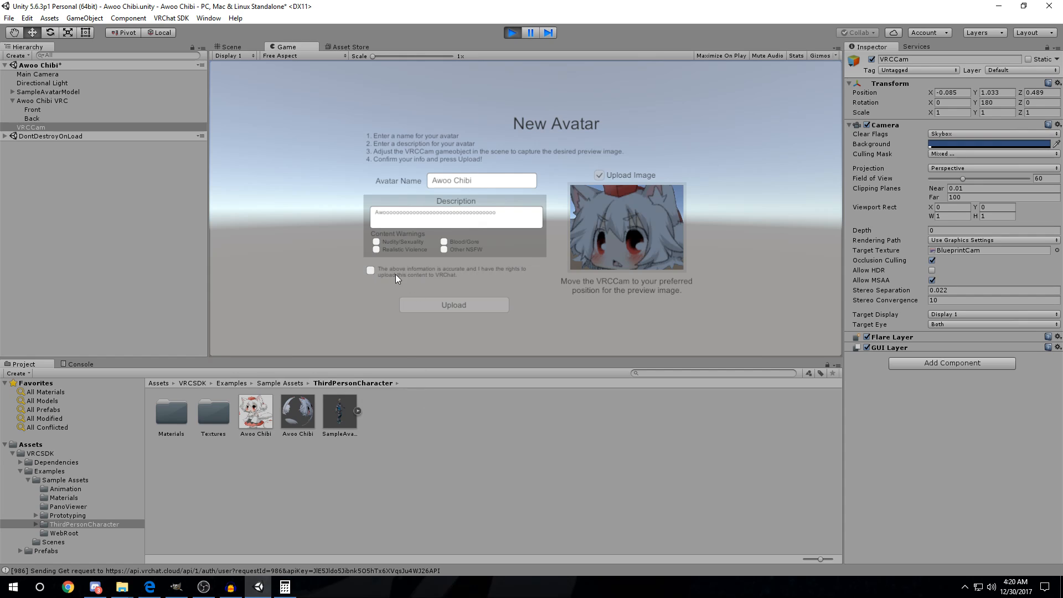
- Confirm the content rights statement, upload the avatar and dismiss the completion dialog
click(371, 271)
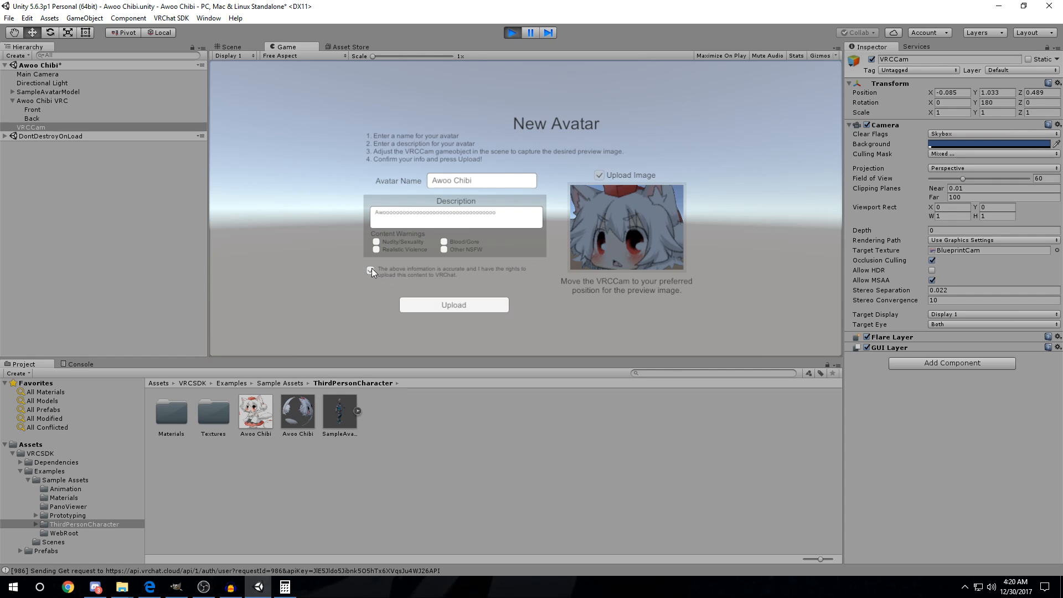
click(468, 305)
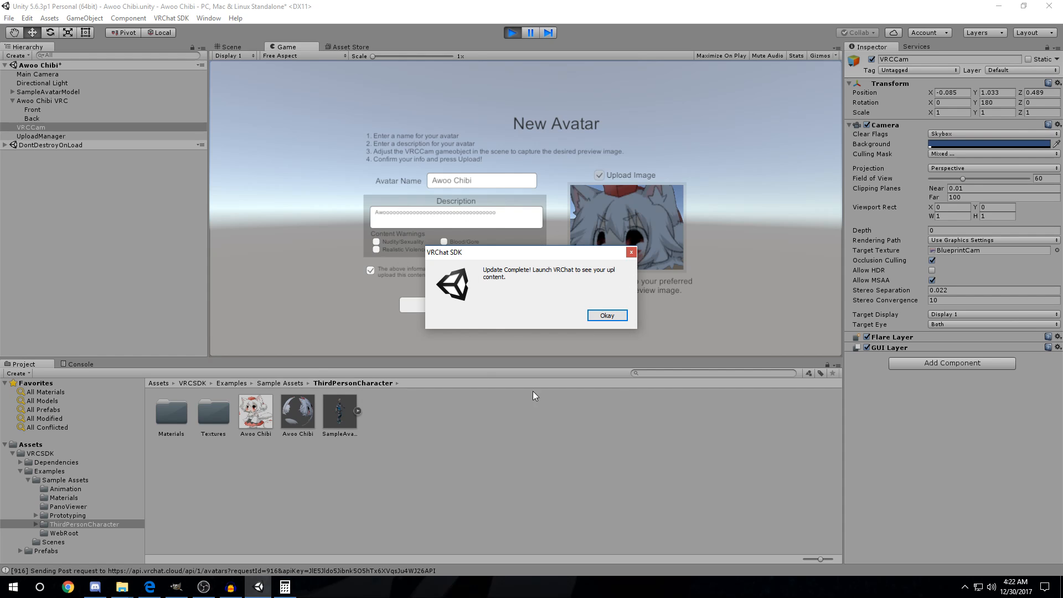
click(595, 315)
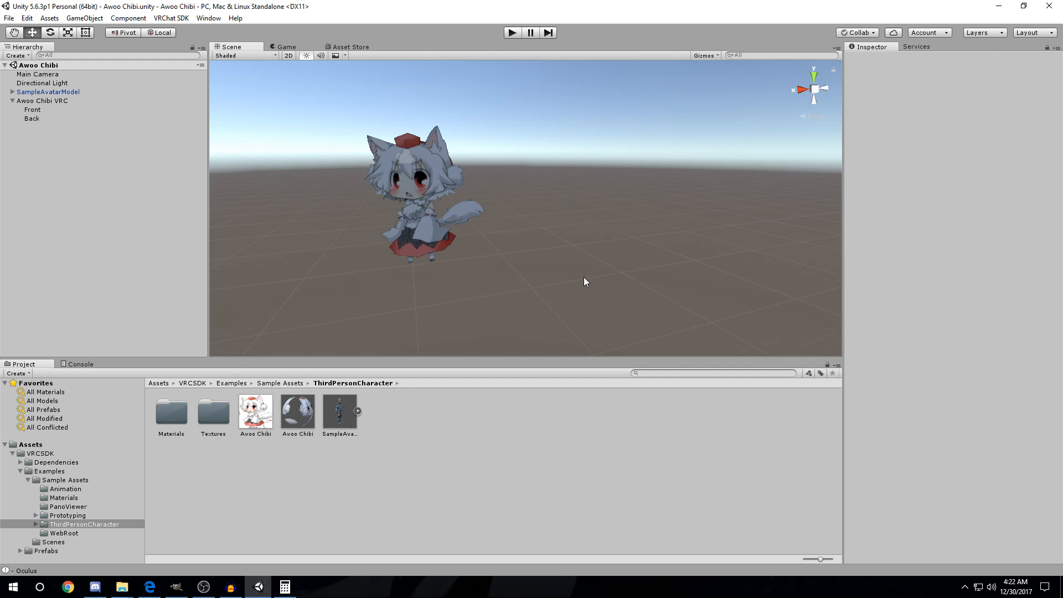
- Look for Awoo Chibi among the uploaded avatars in the VRChat SDK content manager and close the manager
click(162, 18)
click(173, 54)
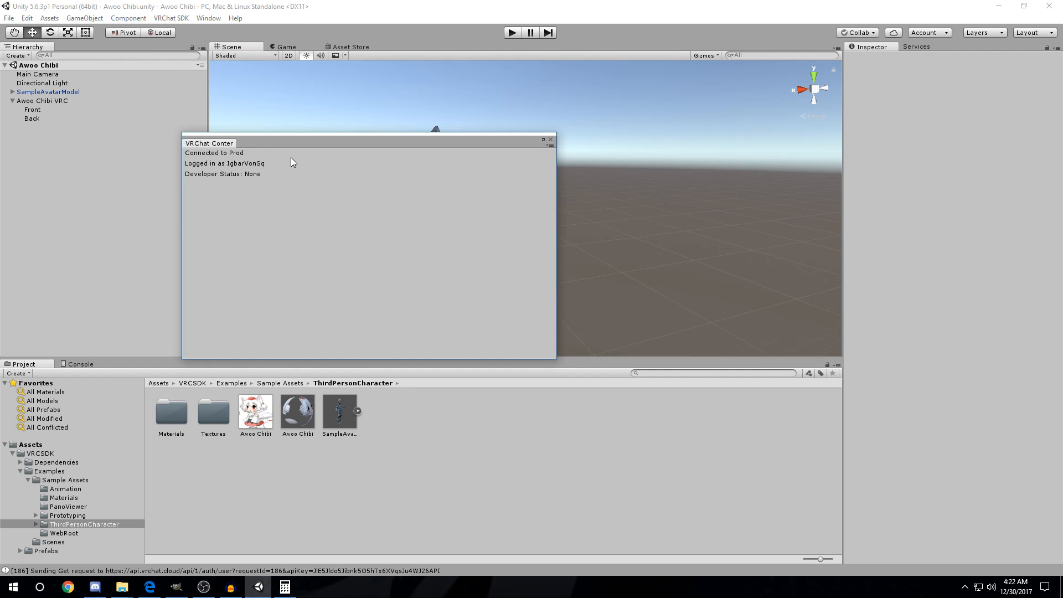
drag(300, 137, 305, 126)
click(551, 128)
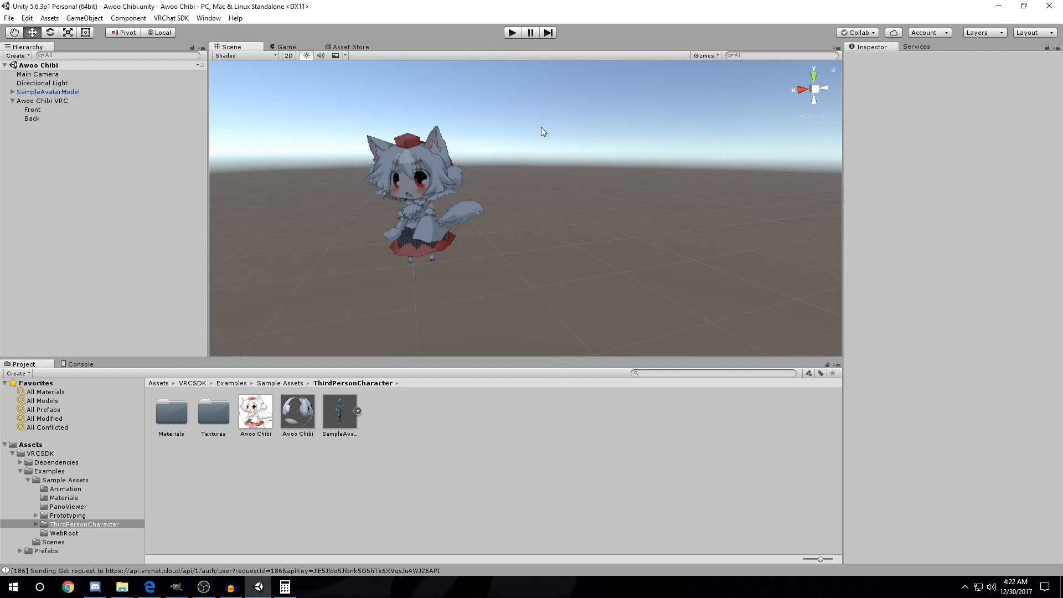
click(171, 17)
click(180, 54)
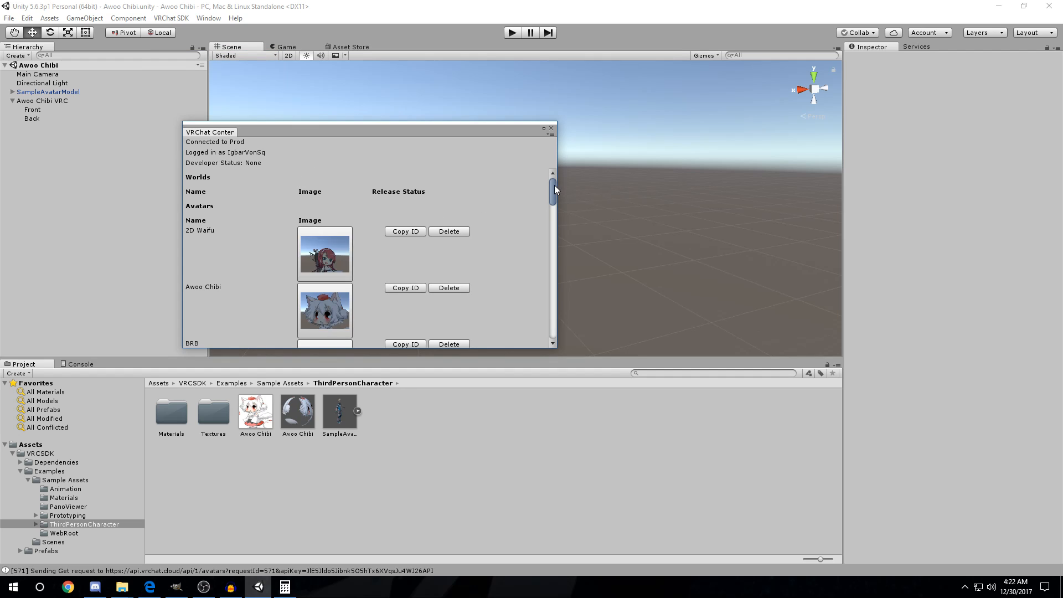
scroll(304, 211, down, 3)
scroll(248, 237, up, 3)
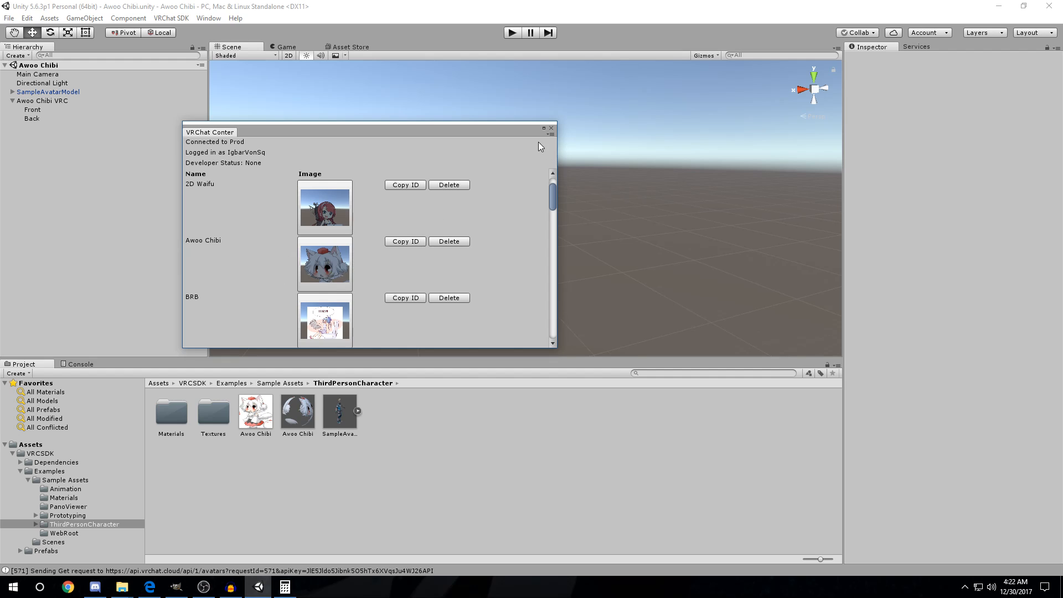
click(551, 127)
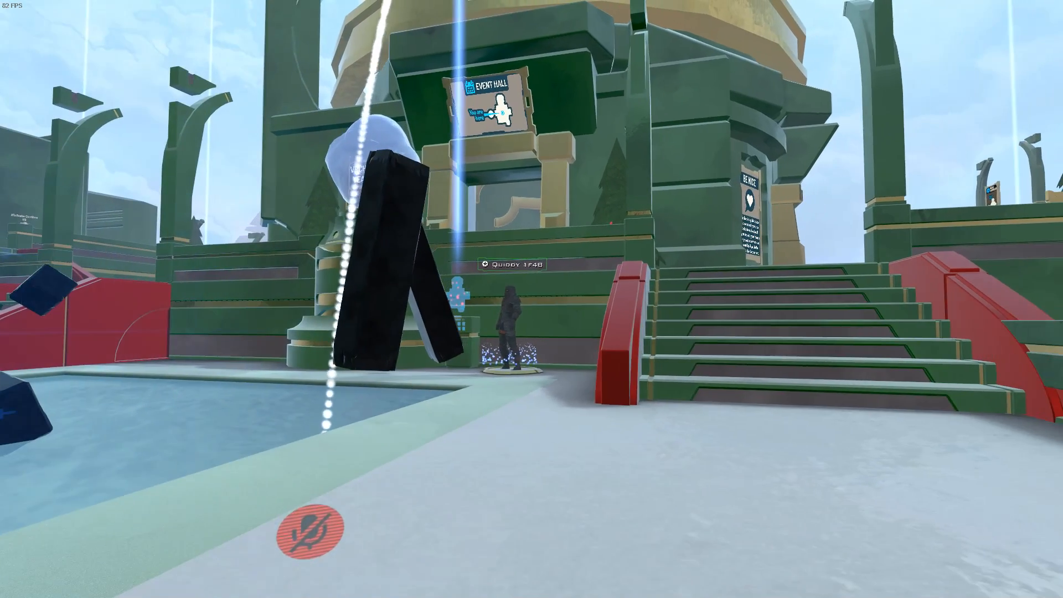
- Switch to VRChat and change into the personal avatar Awoo Chibi
key(Escape)
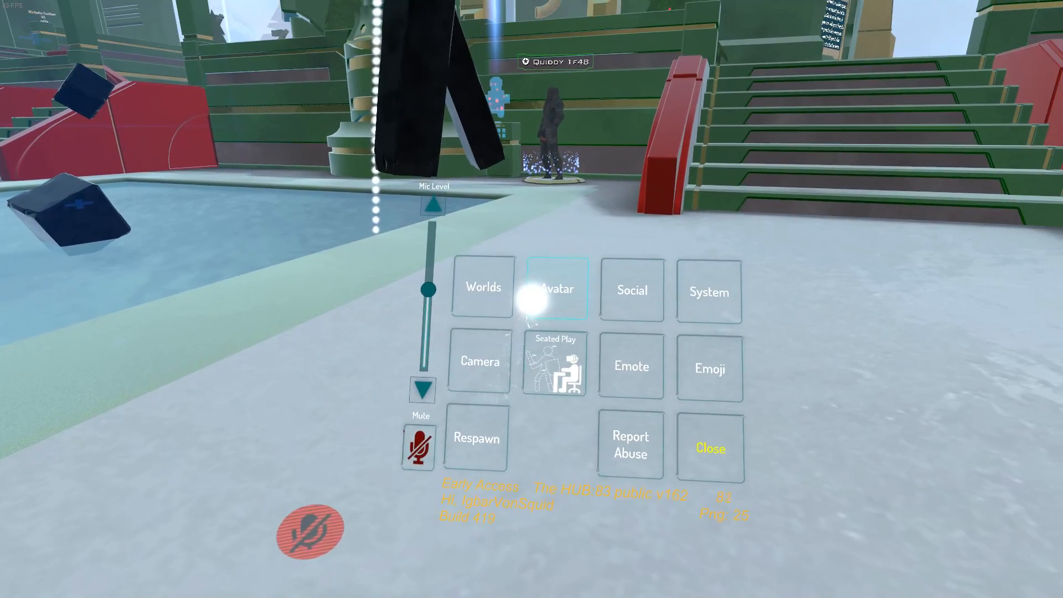
click(603, 193)
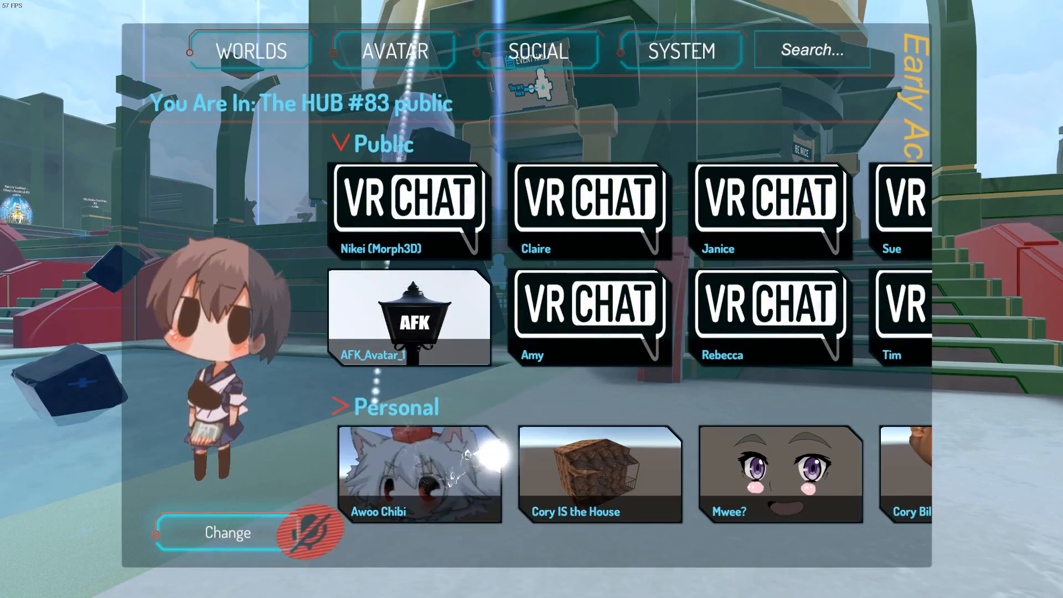
click(366, 473)
click(242, 519)
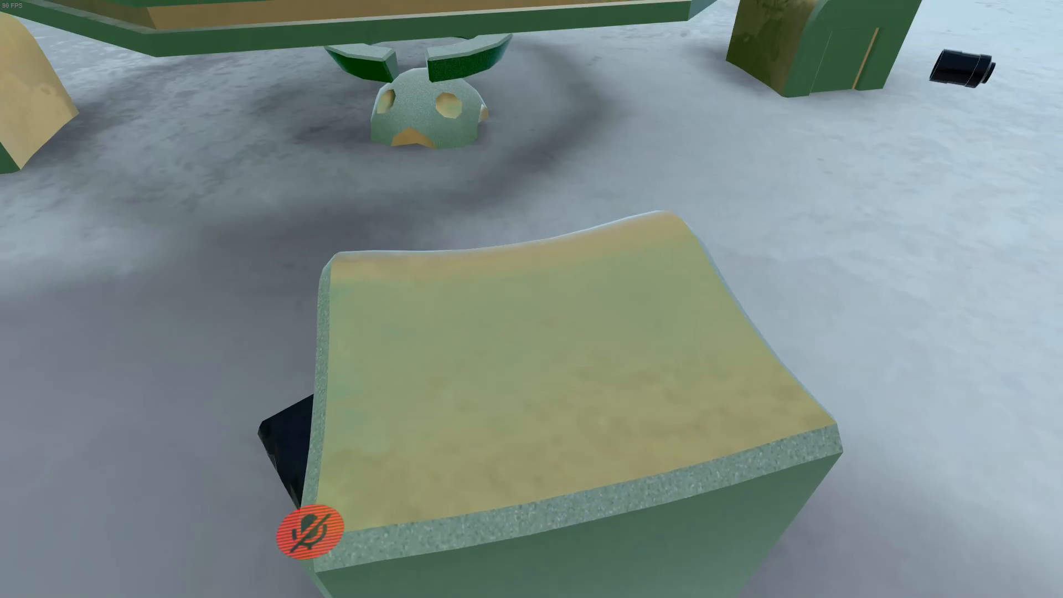
- Reopen the avatar selection and reapply the Awoo Chibi avatar
key(Escape)
click(531, 299)
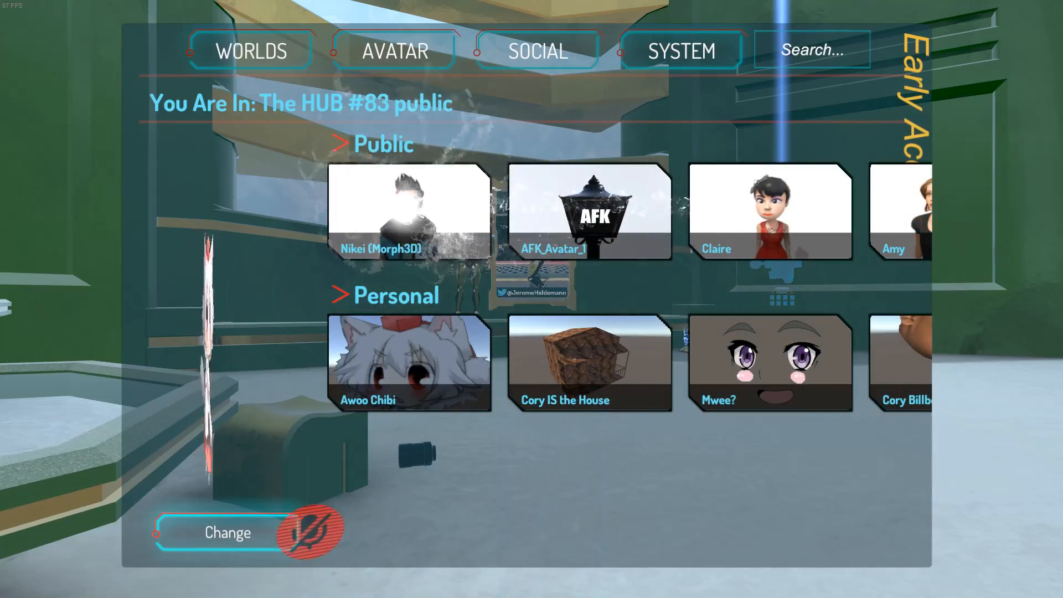
click(210, 516)
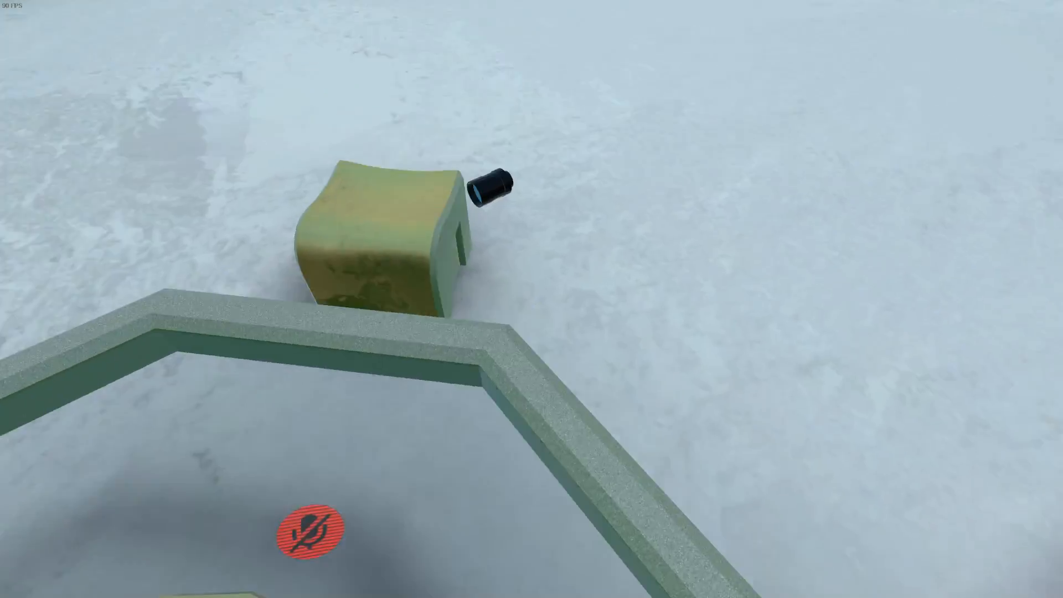
key(Escape)
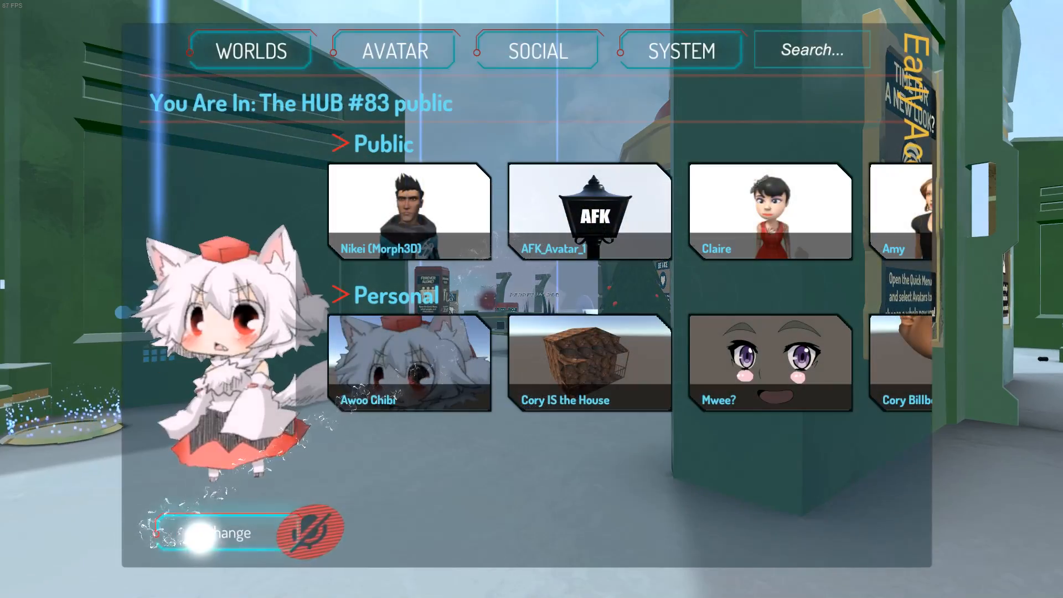
click(195, 534)
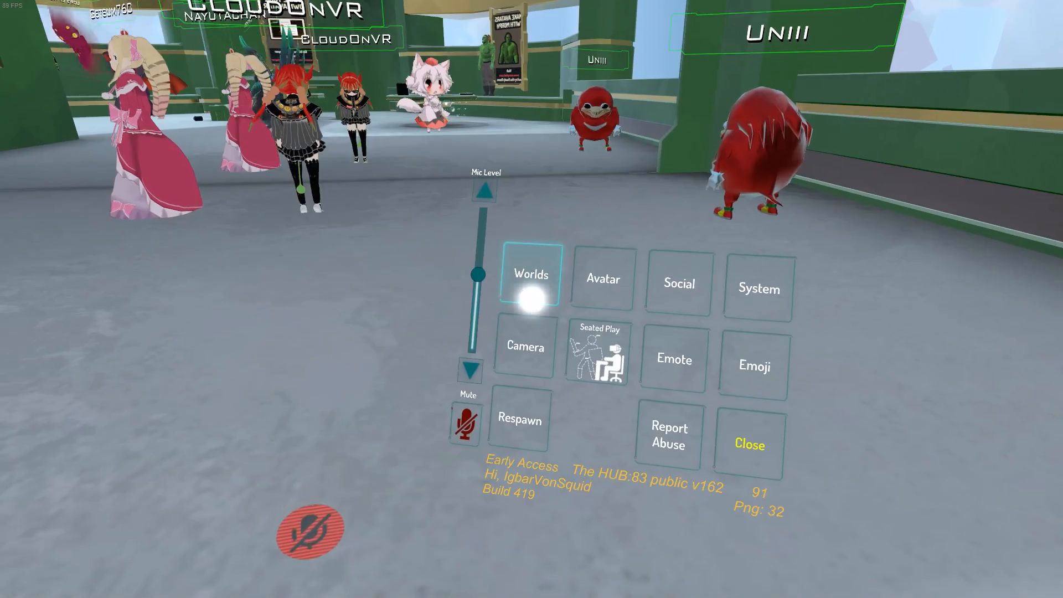
- Join the public world "Cory the House in the House" and walk toward the house
click(532, 299)
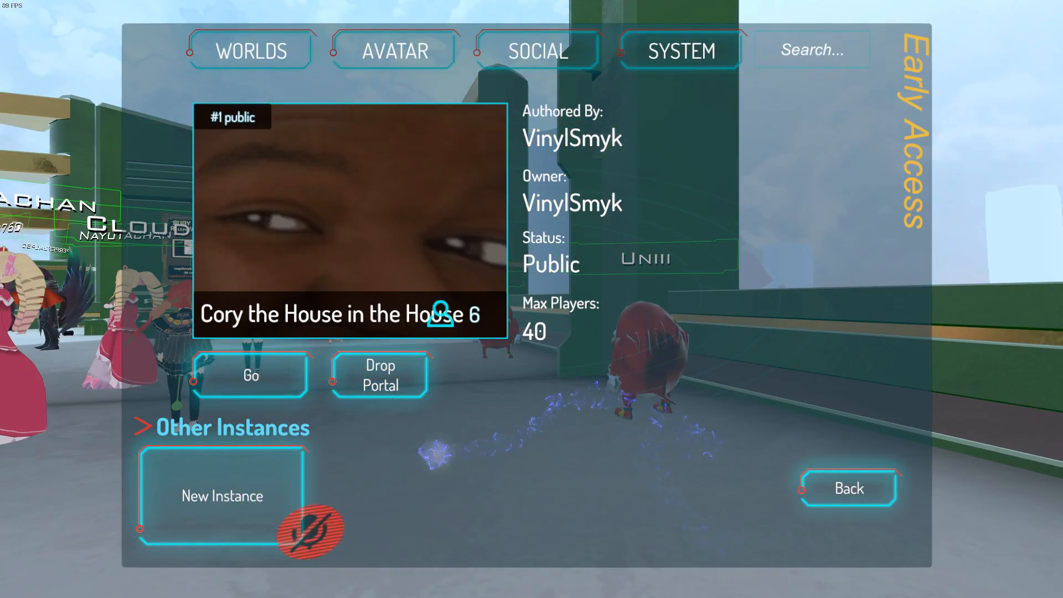
click(250, 381)
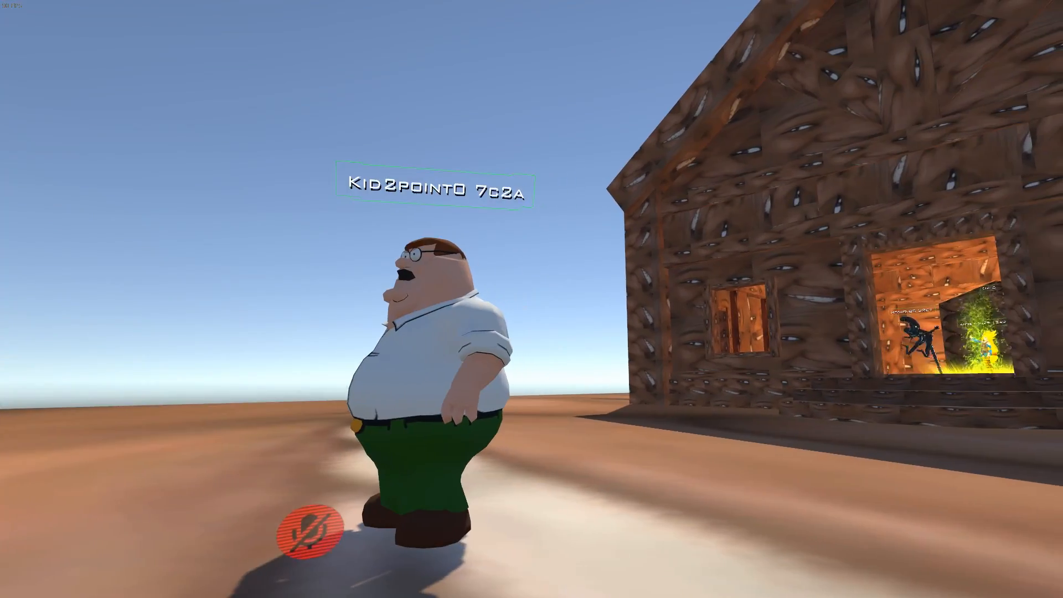
key(w)
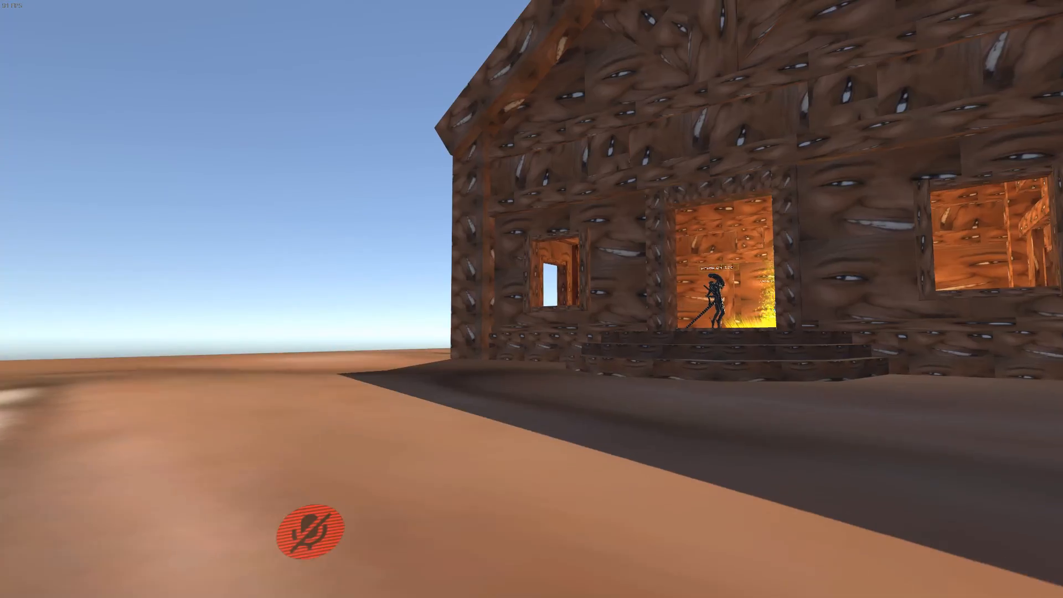